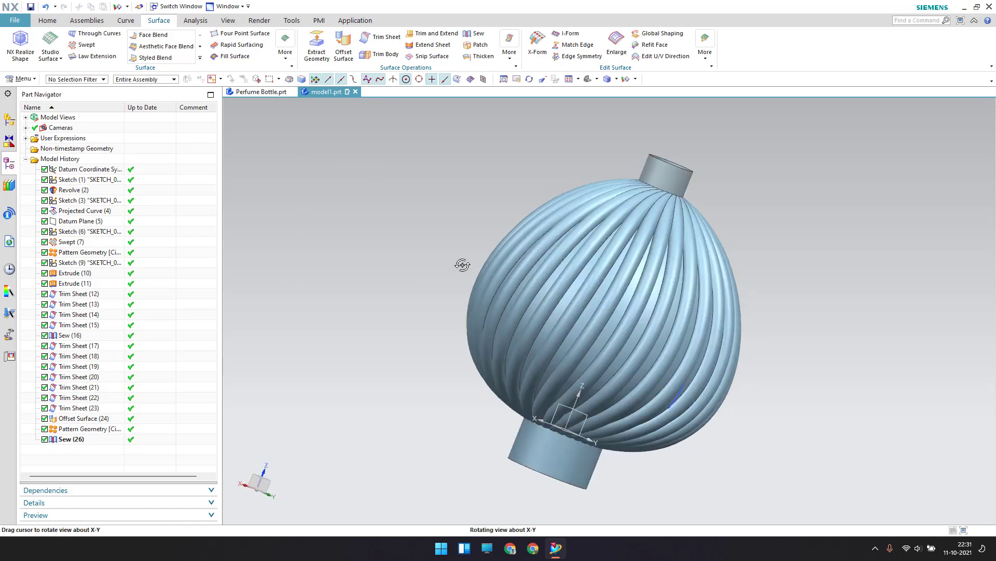
- Roll the model history back to the Revolve (2) feature to review the base revolved body
left_click(75, 180)
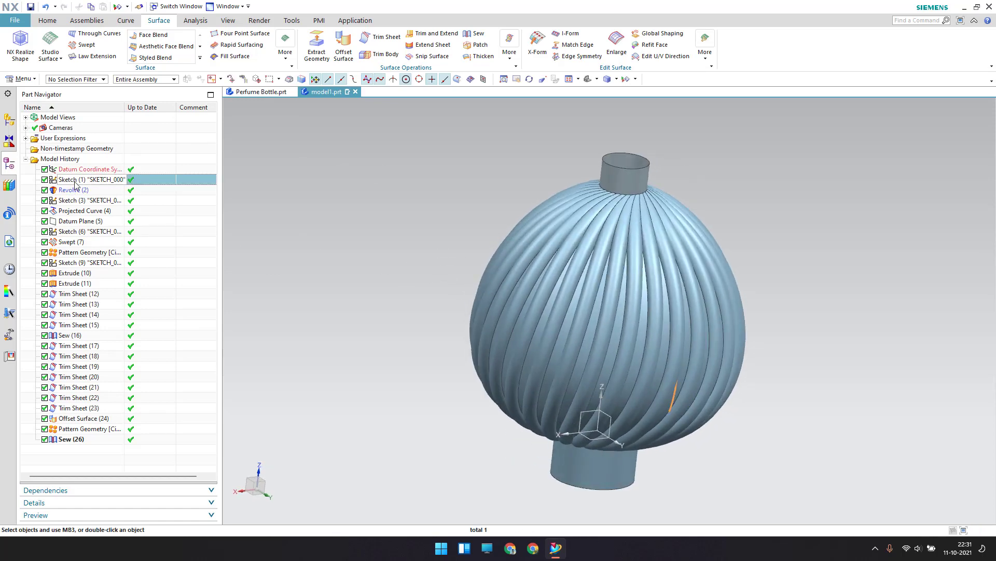
left_click(76, 190)
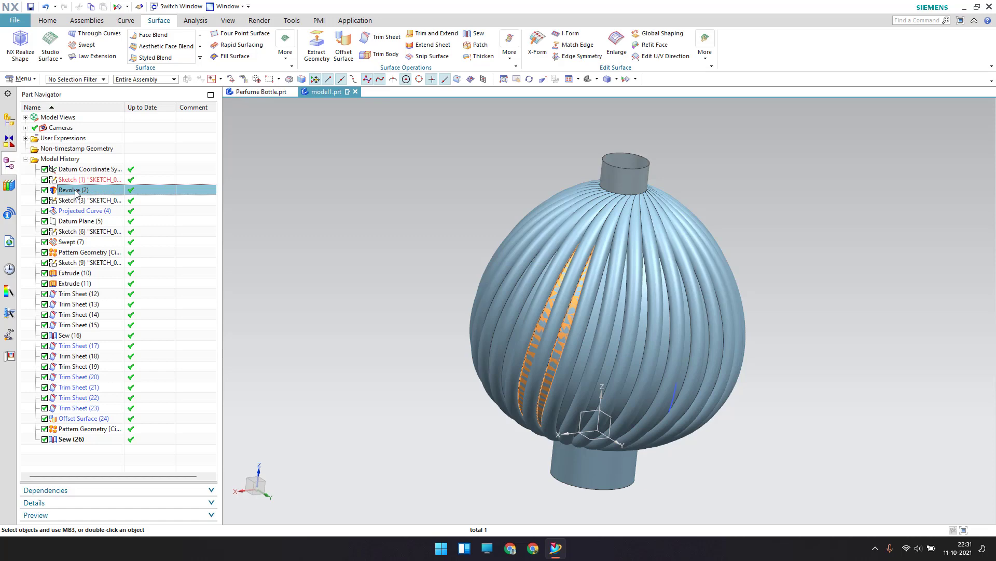
right_click(76, 191)
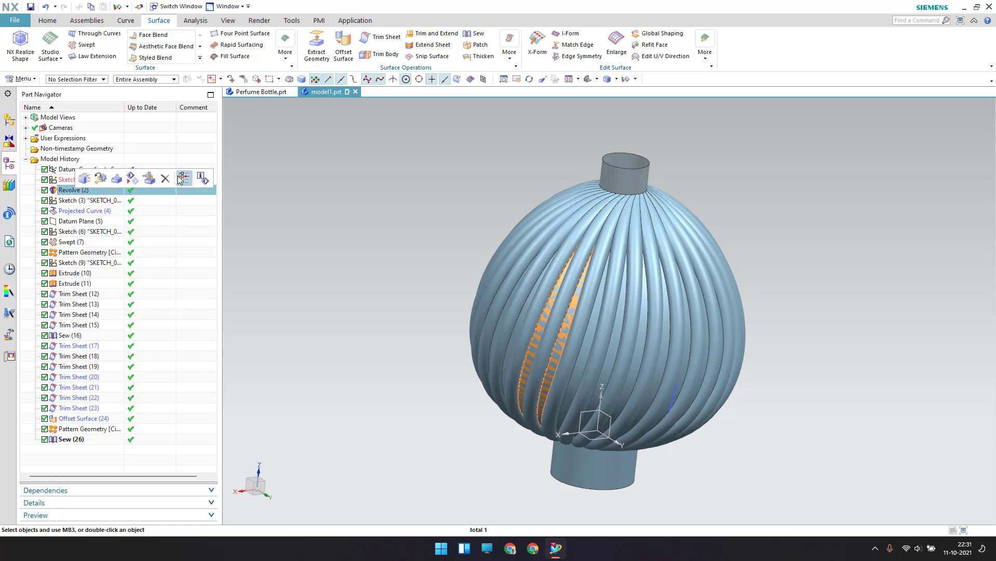
left_click(183, 178)
left_click(83, 192)
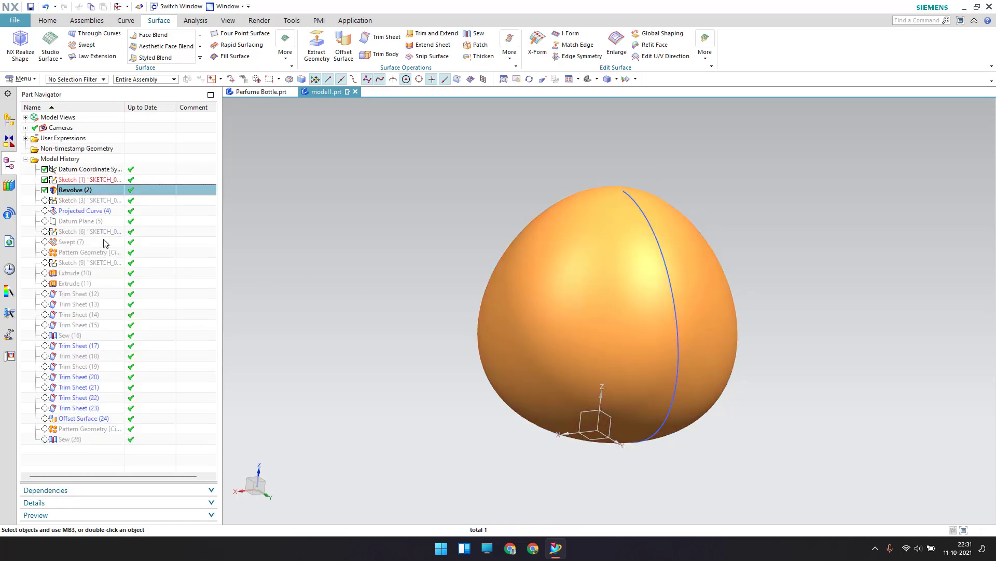
- Make Projected Curve (4) the current feature and examine the curve projected onto the revolved body
right_click(95, 214)
left_click(148, 196)
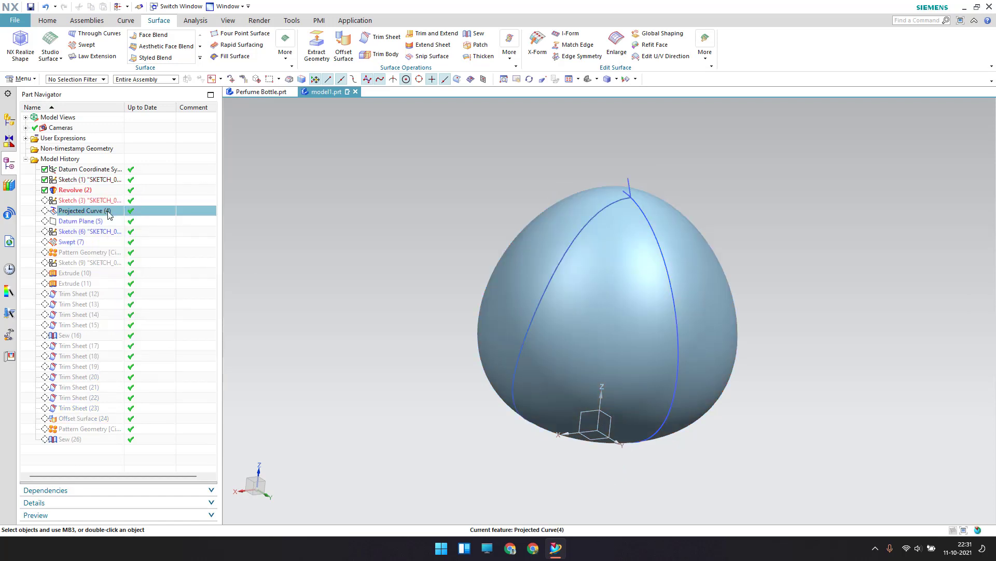
left_click(97, 211)
middle_click_drag(545, 234, 528, 249)
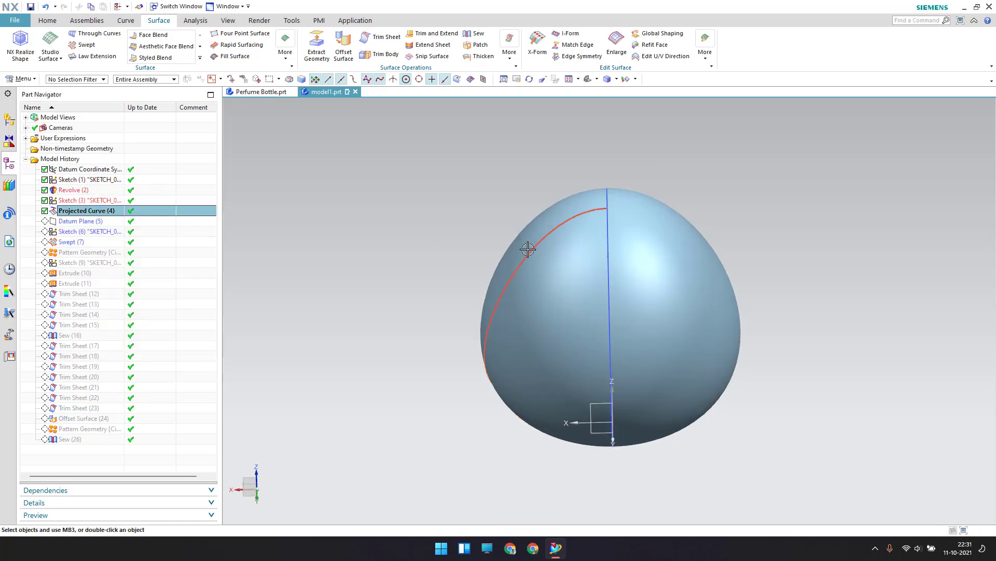
- Make Swept (7) the current feature and inspect the upper end of the swept tube
right_click(80, 243)
left_click(145, 232)
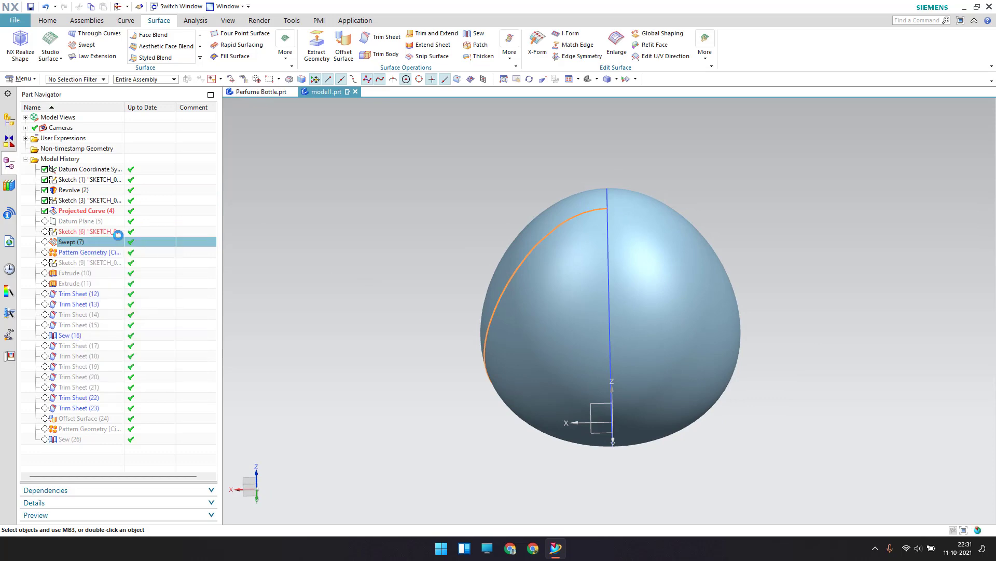
scroll(605, 197, "up", 2)
middle_click_drag(596, 216, 630, 211)
scroll(500, 233, "up", 3)
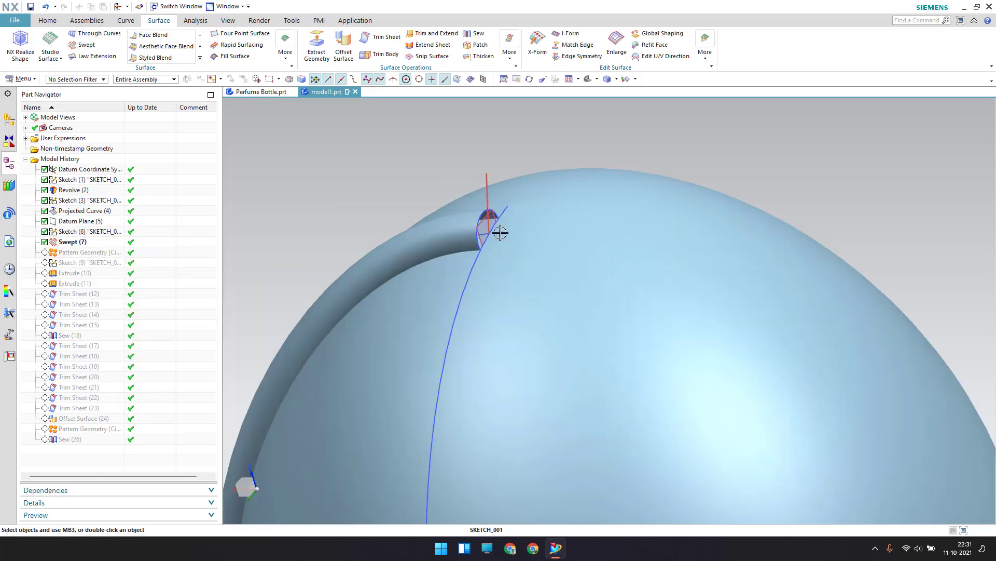
- Make the first circular Pattern Geometry the current feature and inspect the patterned copies of the swept tube
right_click(80, 253)
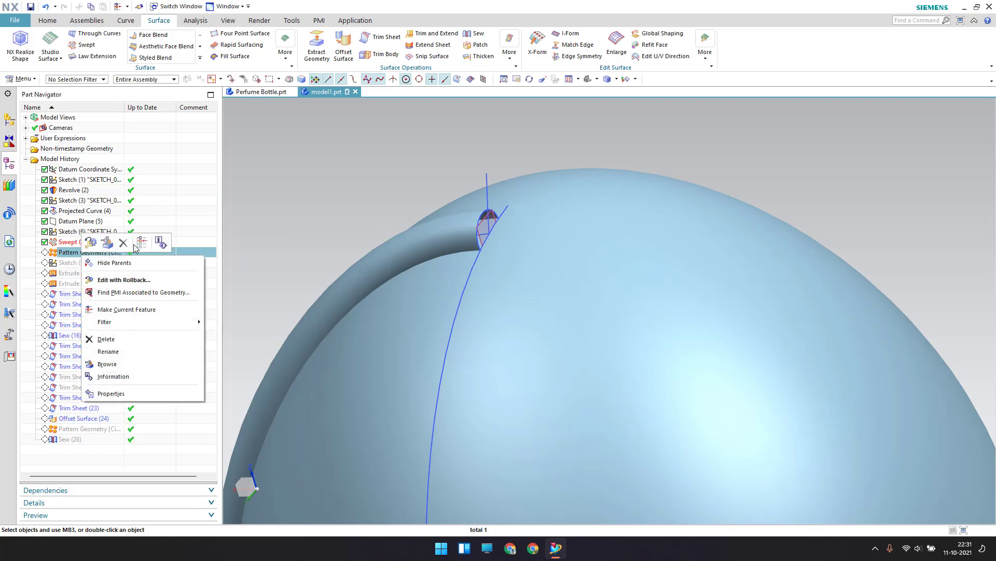
left_click(145, 241)
scroll(510, 267, "down", 5)
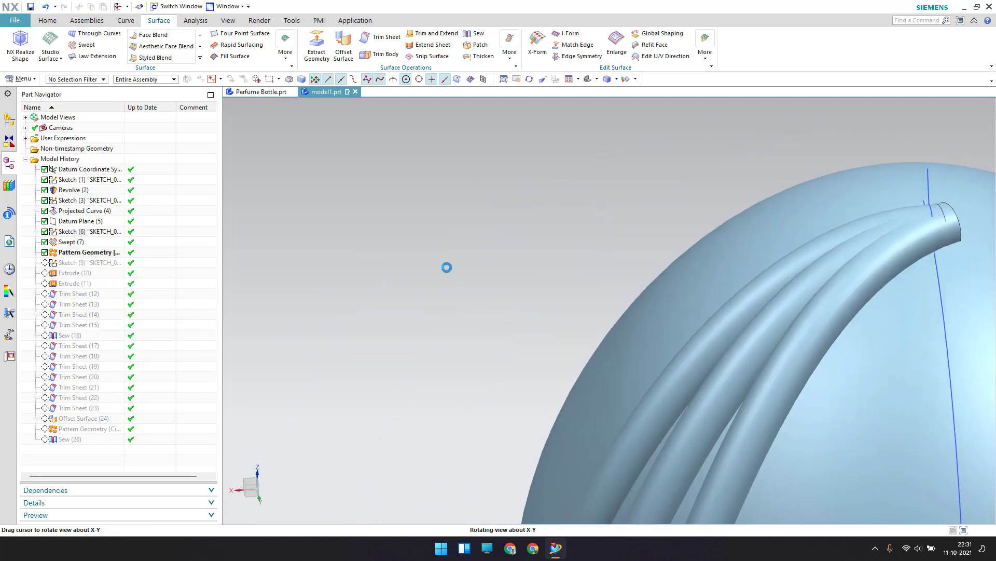
scroll(542, 332, "up", 2)
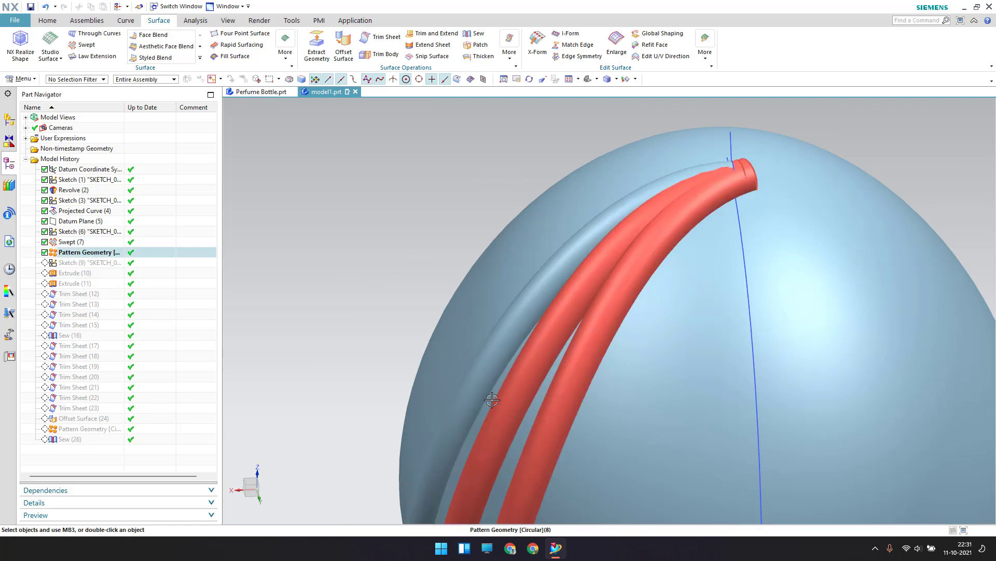
scroll(562, 240, "down", 3)
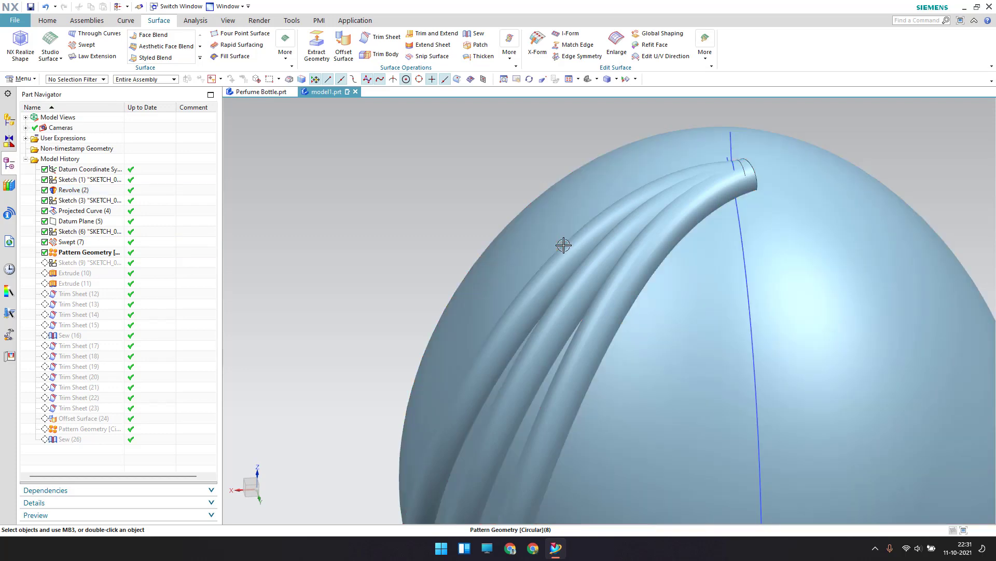
scroll(562, 256, "up", 3)
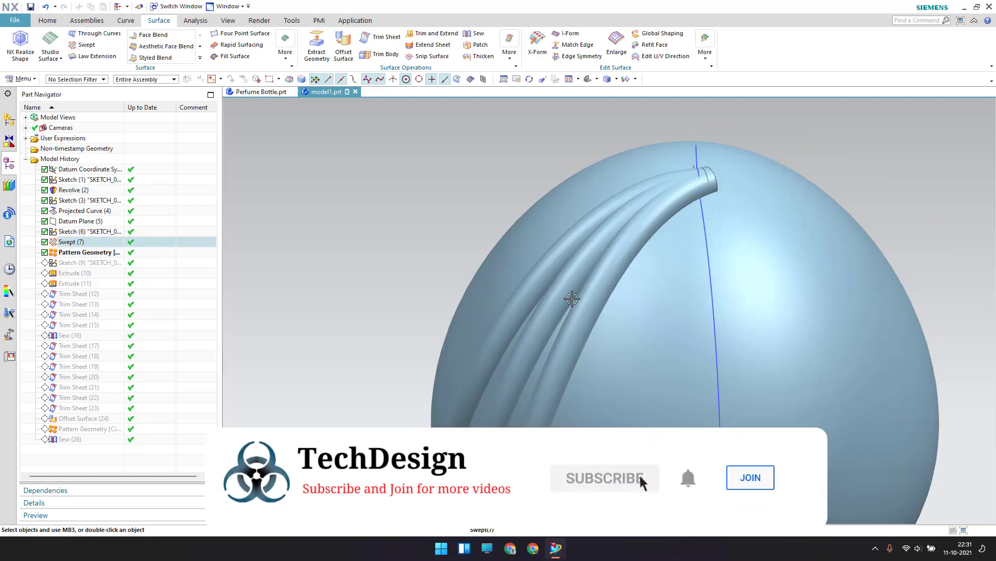
- Make Extrude (11) the current feature and view the extruded cylinders together with the whole body
right_click(82, 273)
right_click(66, 284)
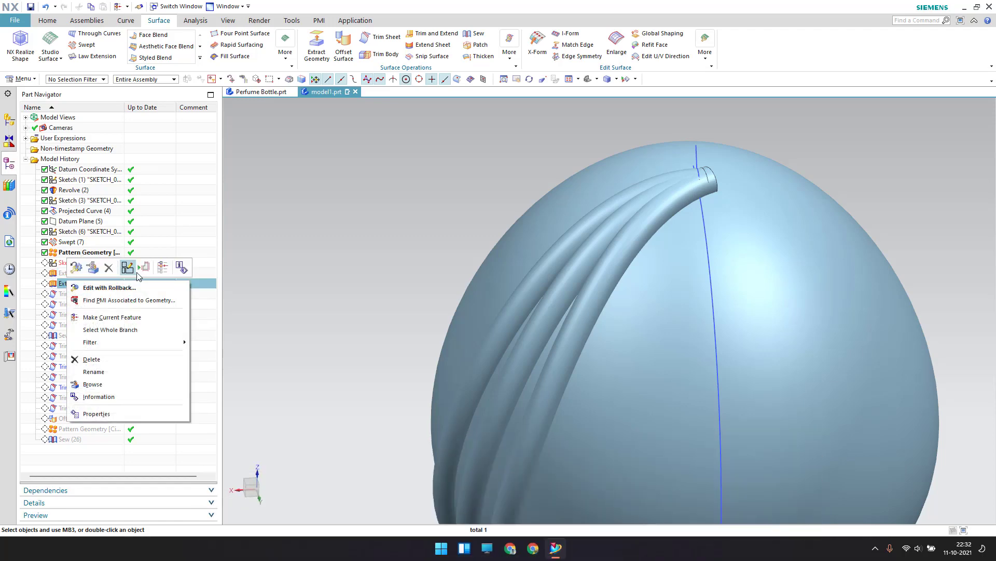
left_click(161, 269)
key("ctrl+f")
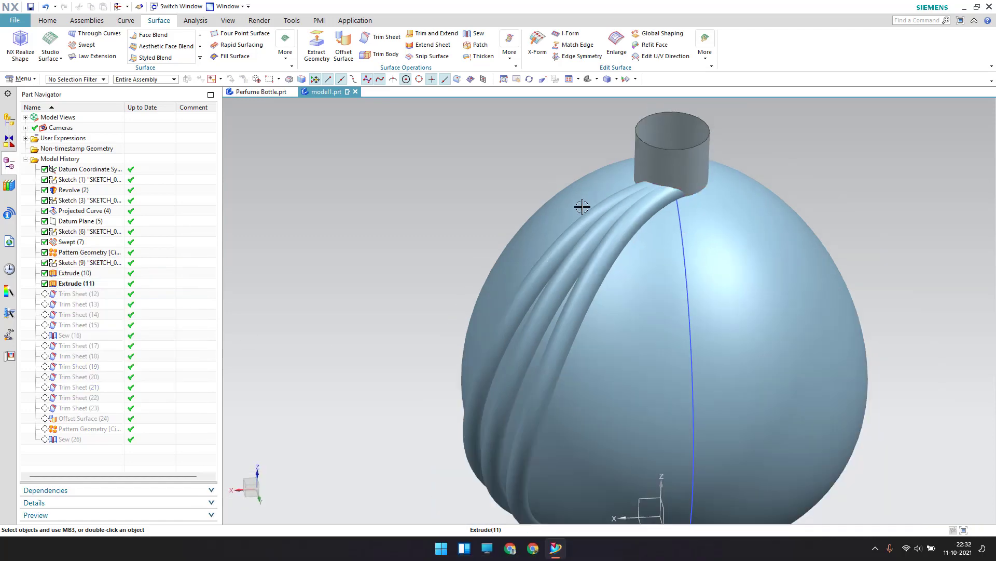
- Make Trim Sheet (15) the current feature and look closely at the trimmed tubes
right_click(68, 325)
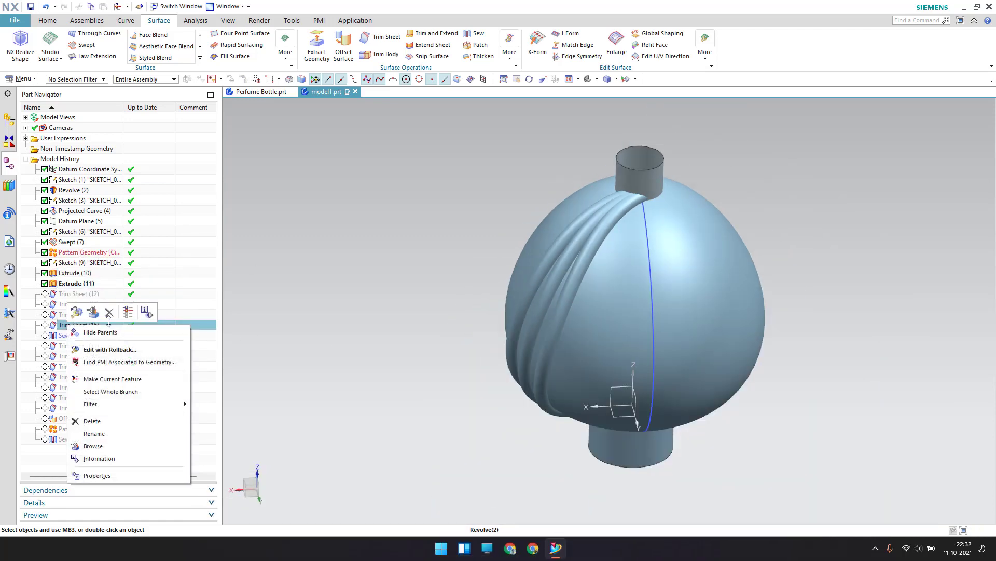
left_click(130, 311)
scroll(572, 284, "up", 4)
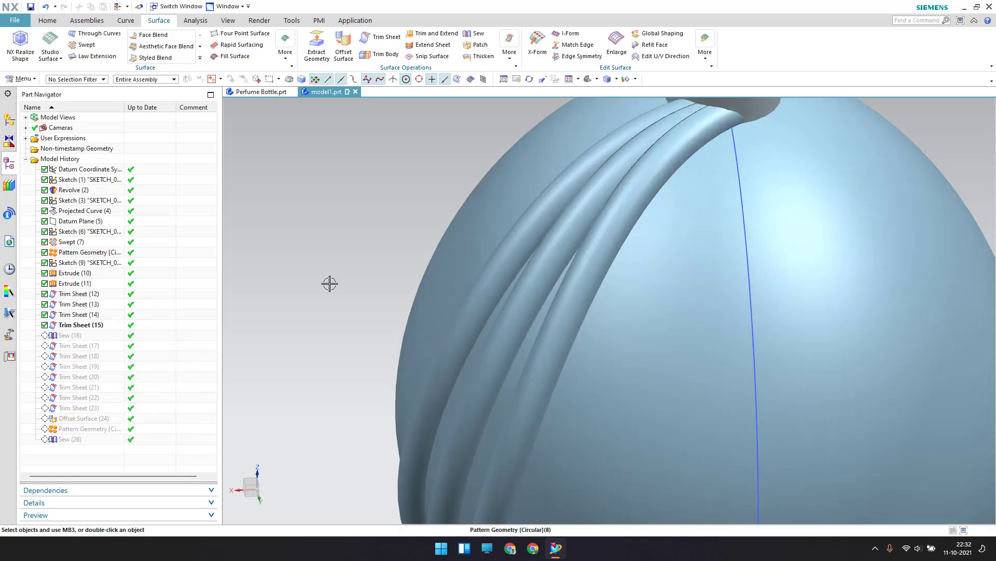
- Hide the revolved body and the upper extruded cylinder, and inspect the trimmed ends of the tubes
left_click(626, 271)
key("ctrl+b")
middle_click_drag(592, 238, 506, 262)
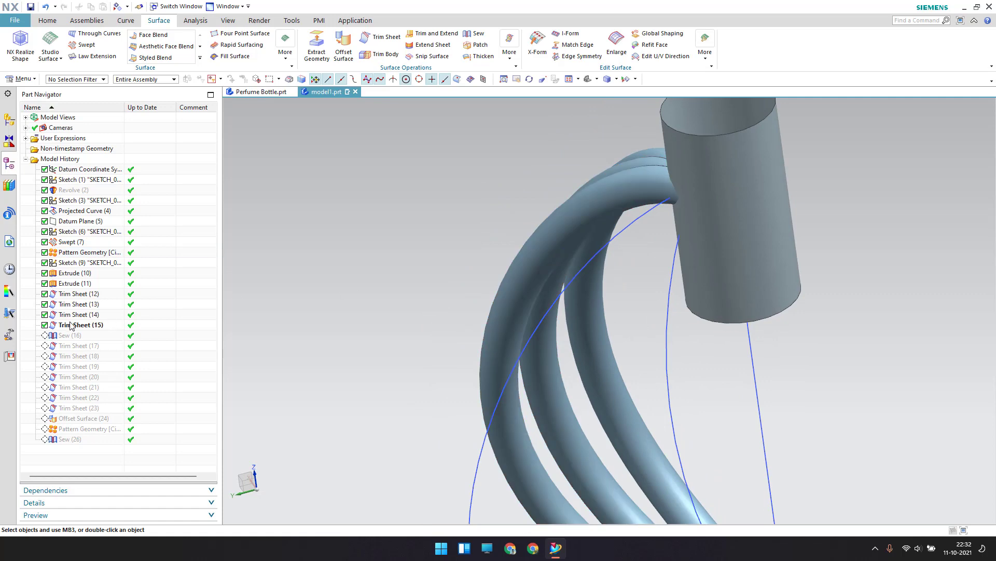
left_click(588, 245)
left_click(725, 163)
key("ctrl+b")
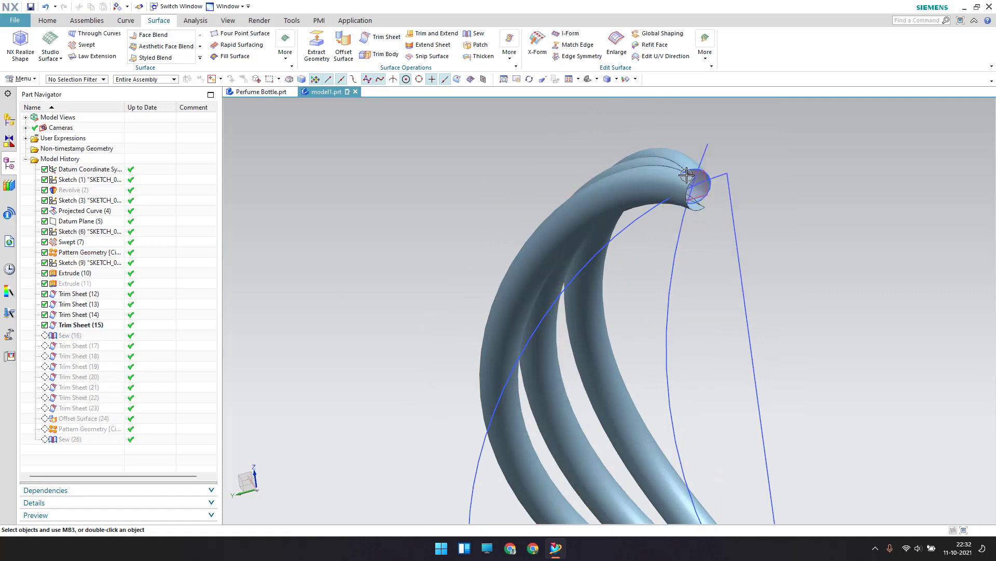
key("ctrl+f")
scroll(686, 177, "up", 5)
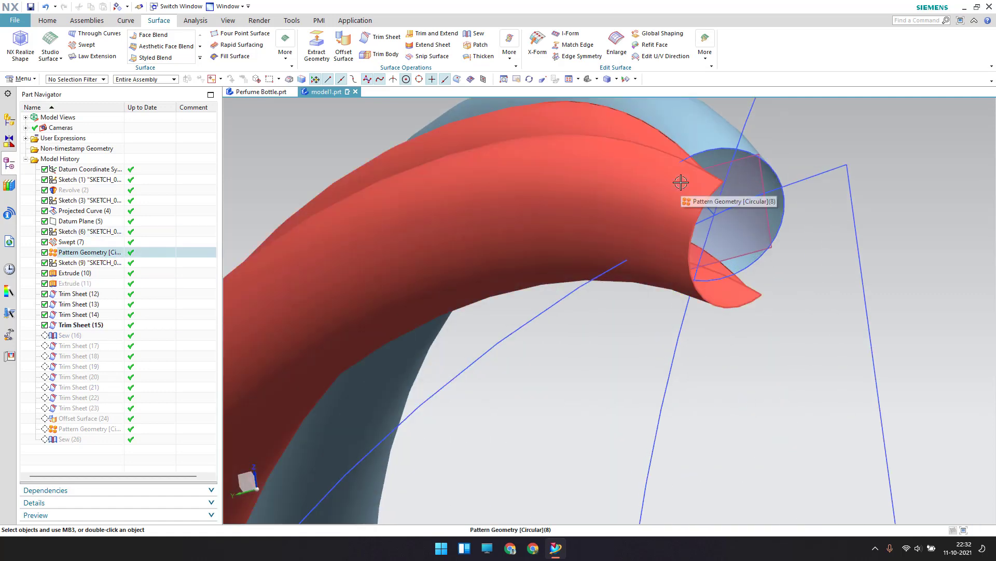
- Roll the history forward through Sew (16) to Trim Sheet (23) and examine the surface strips between the tubes
right_click(92, 336)
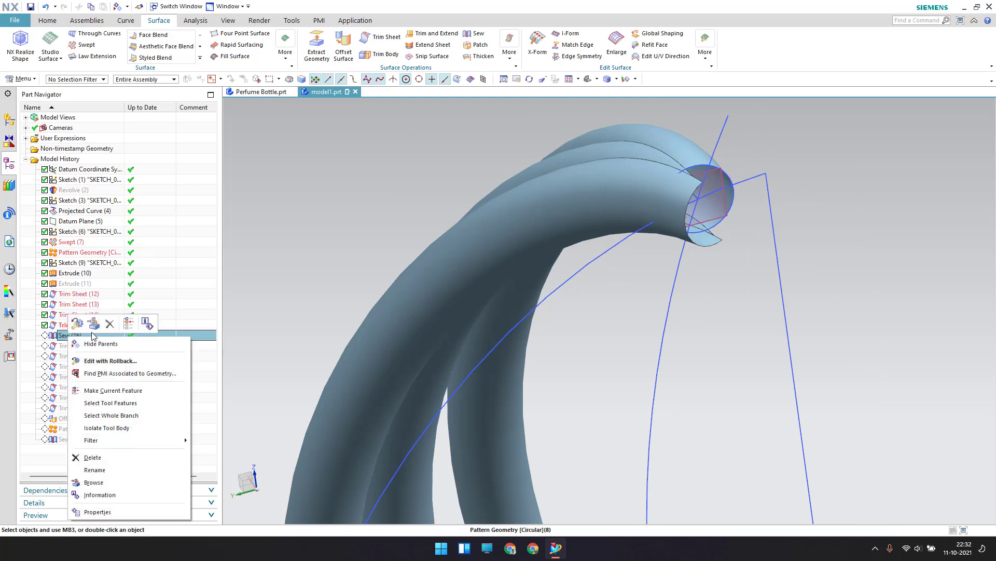
left_click(128, 324)
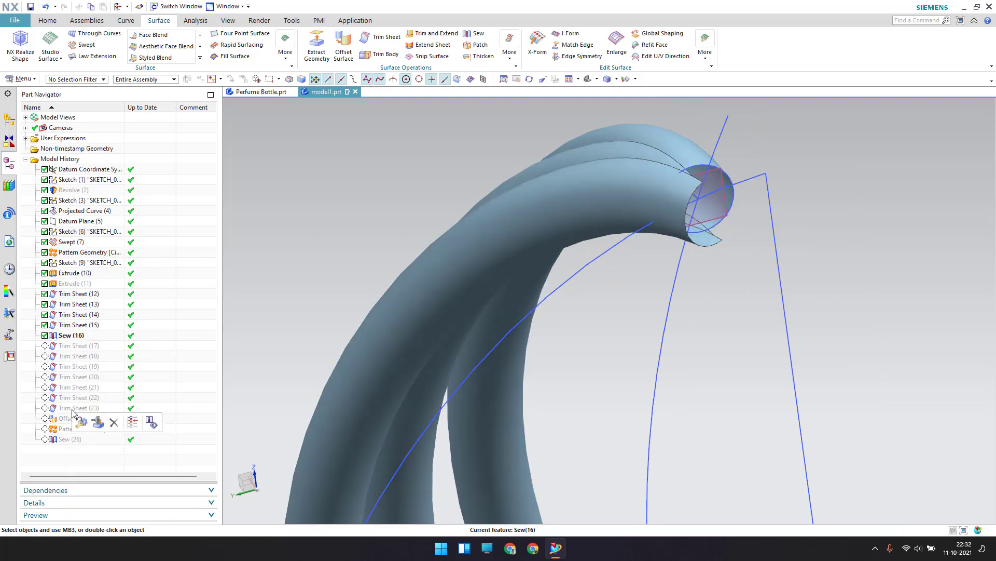
right_click(73, 410)
left_click(132, 422)
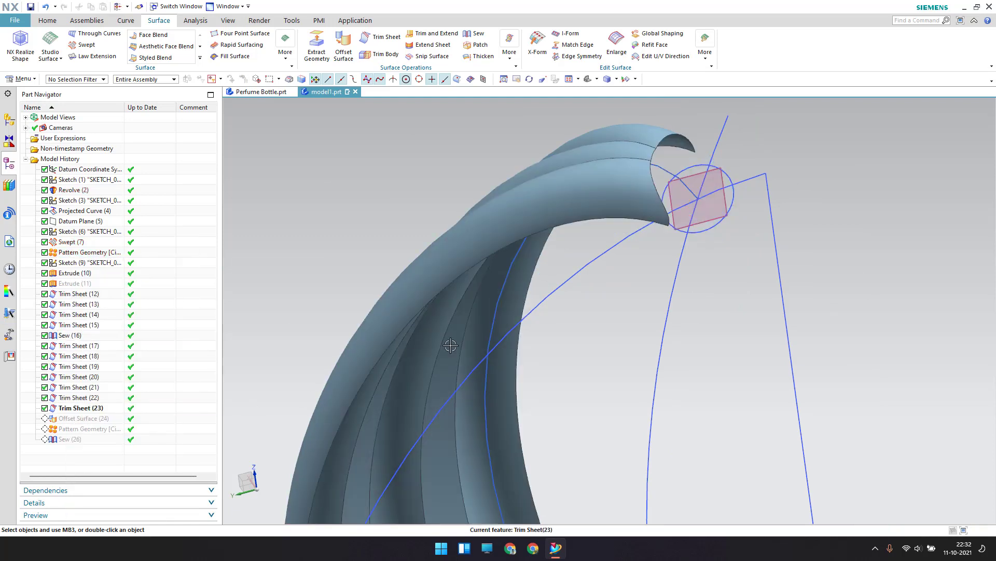
middle_click_drag(506, 222, 552, 413)
scroll(552, 414, "up", 5)
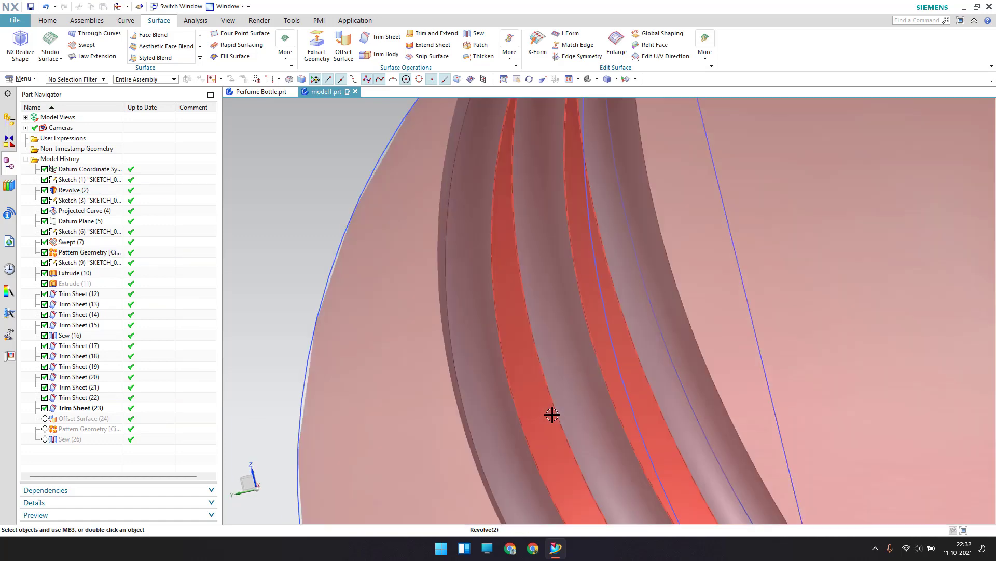
scroll(488, 387, "down", 6)
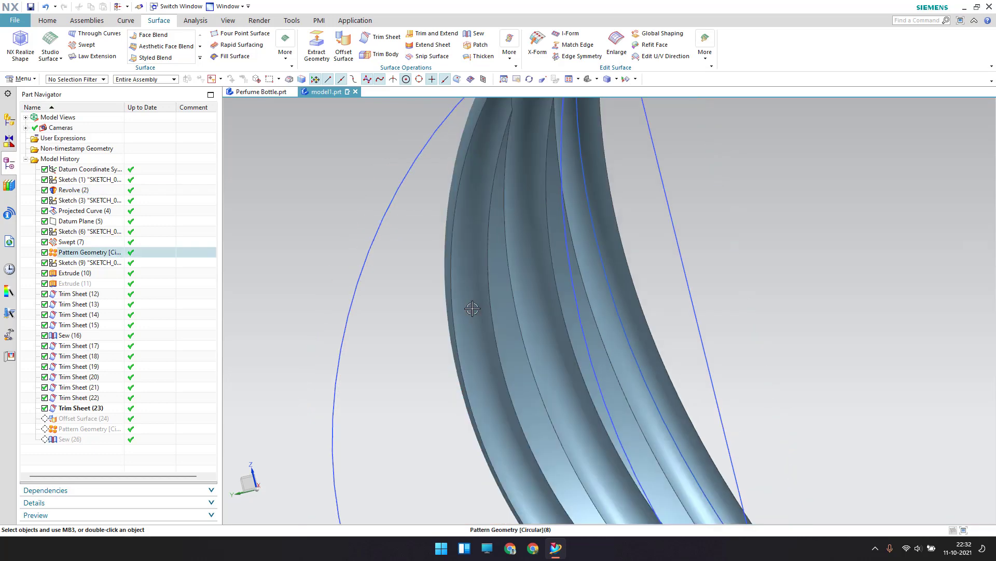
- Make Sew (26) the current feature and hide the lower extruded cylinder
right_click(71, 439)
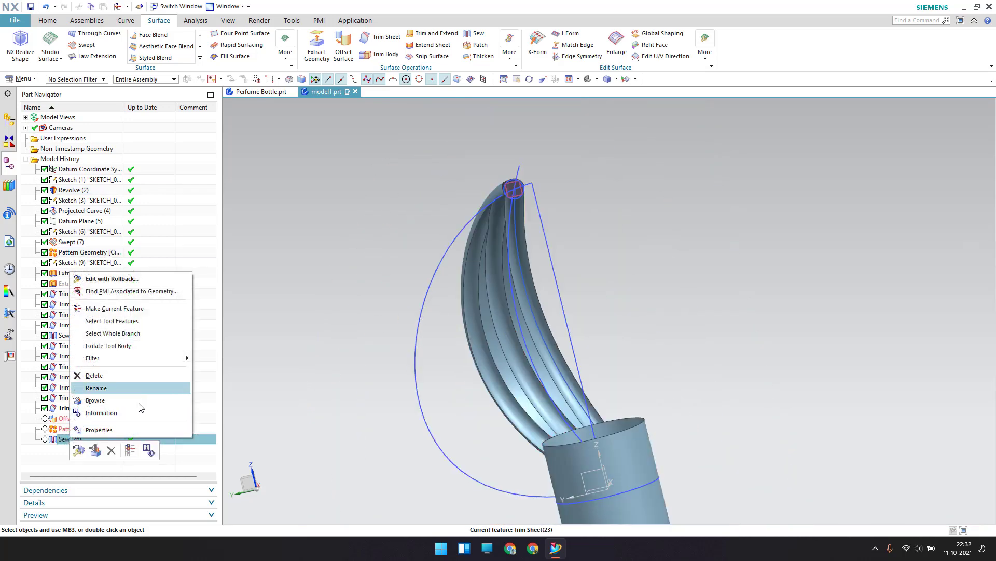
left_click(131, 450)
middle_click_drag(413, 317, 324, 199)
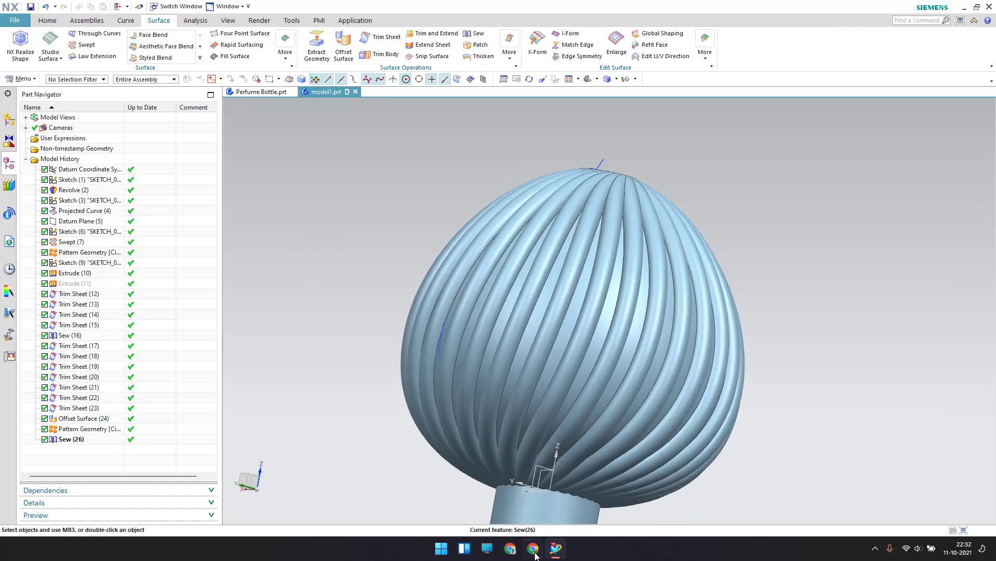
middle_click_drag(508, 231, 507, 285)
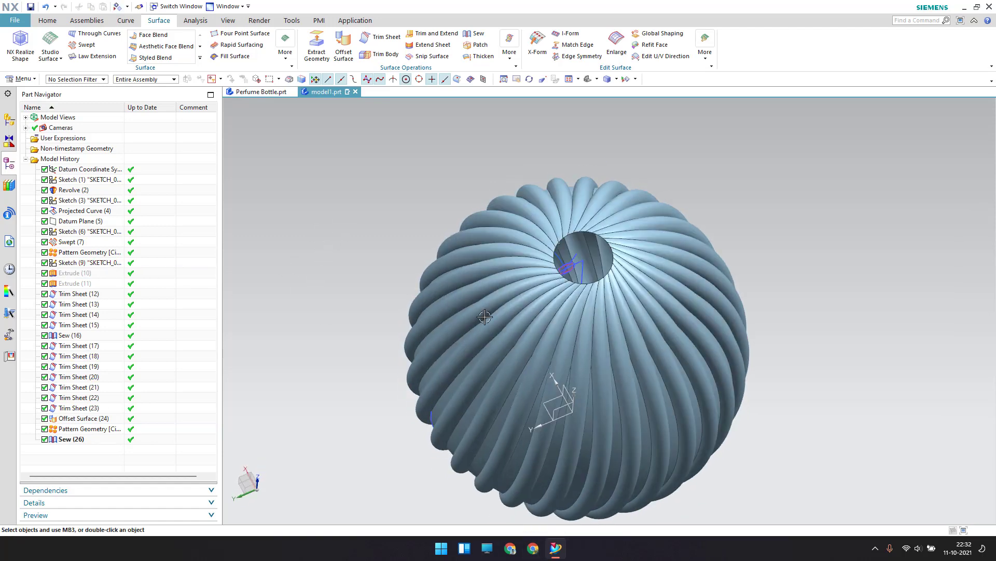
- Hide the leftover revolved surface strips and the original trimmed tube bodies, using the Trim Sheet (22) and Trim Sheet (17) features
left_click(566, 267)
key("ctrl+b")
right_click(82, 397)
left_click(110, 122)
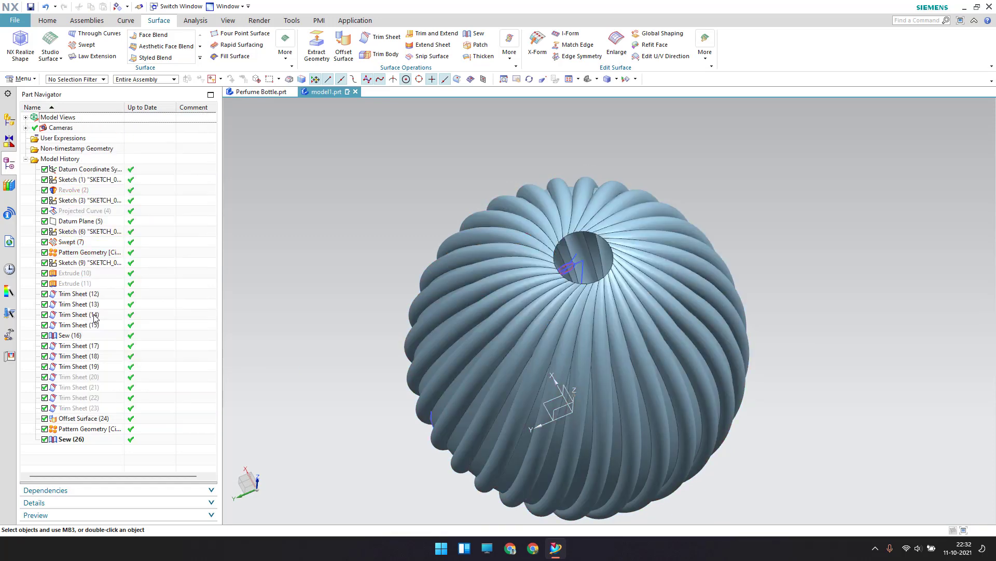
right_click(86, 347)
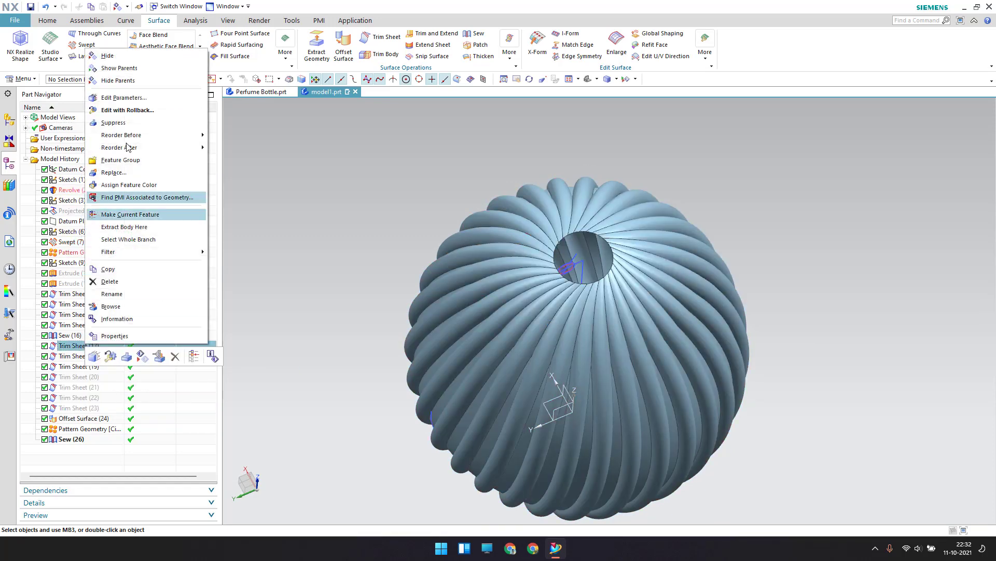
left_click(127, 57)
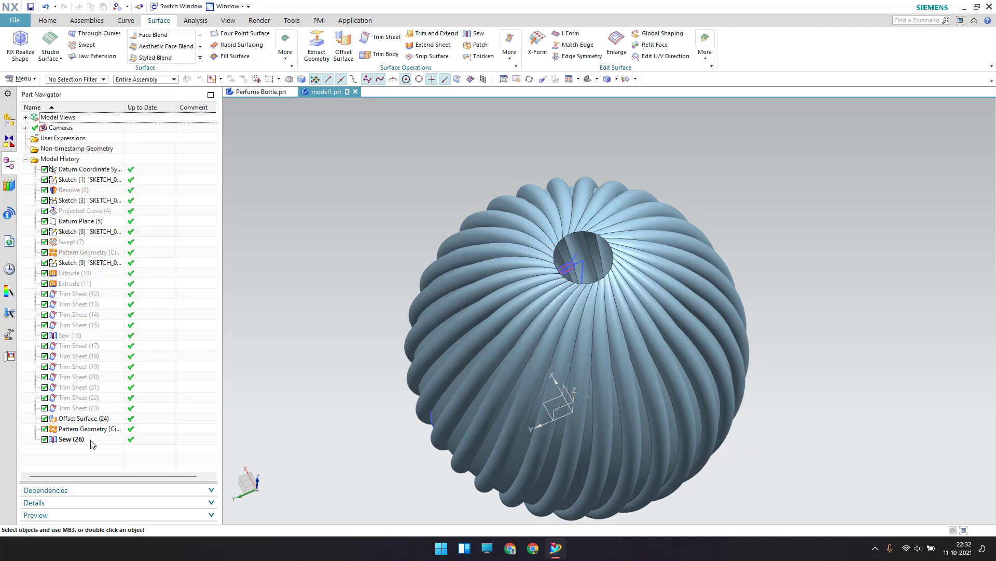
- Highlight the last Pattern Geometry and Sew (26) features and examine the ribbed shell and its open base
left_click(73, 439)
left_click(96, 431)
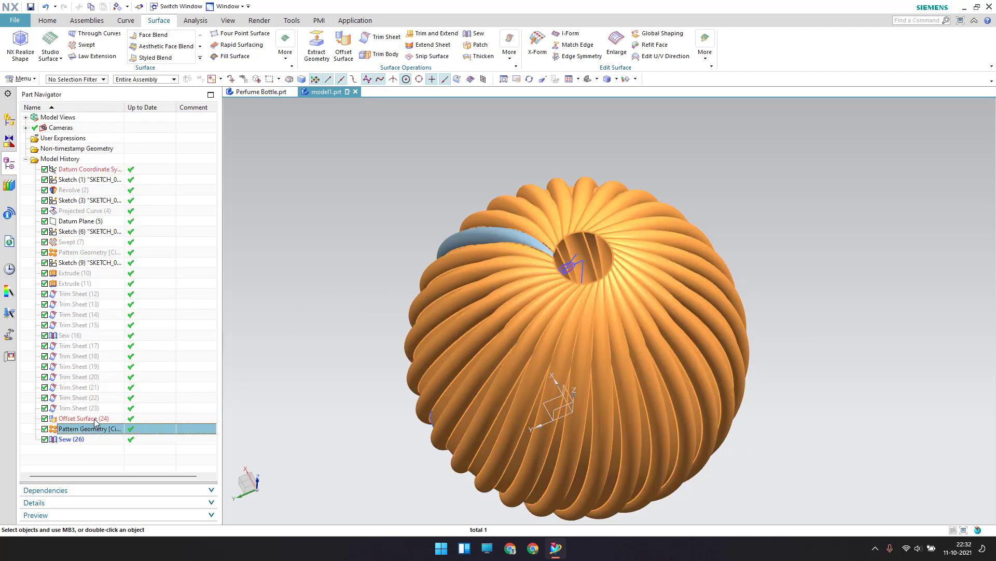
left_click(87, 440)
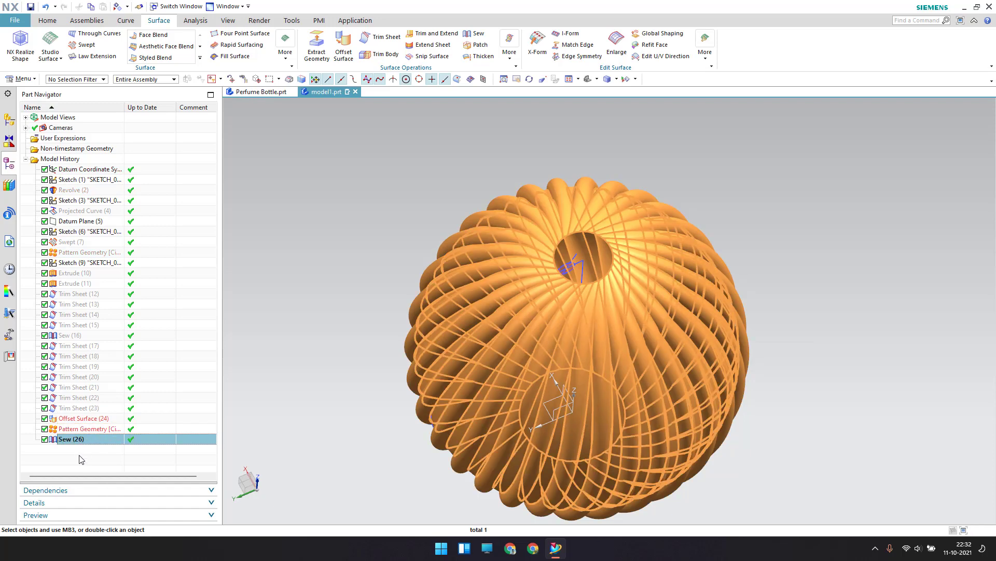
left_click(80, 458)
middle_click_drag(386, 330, 437, 246)
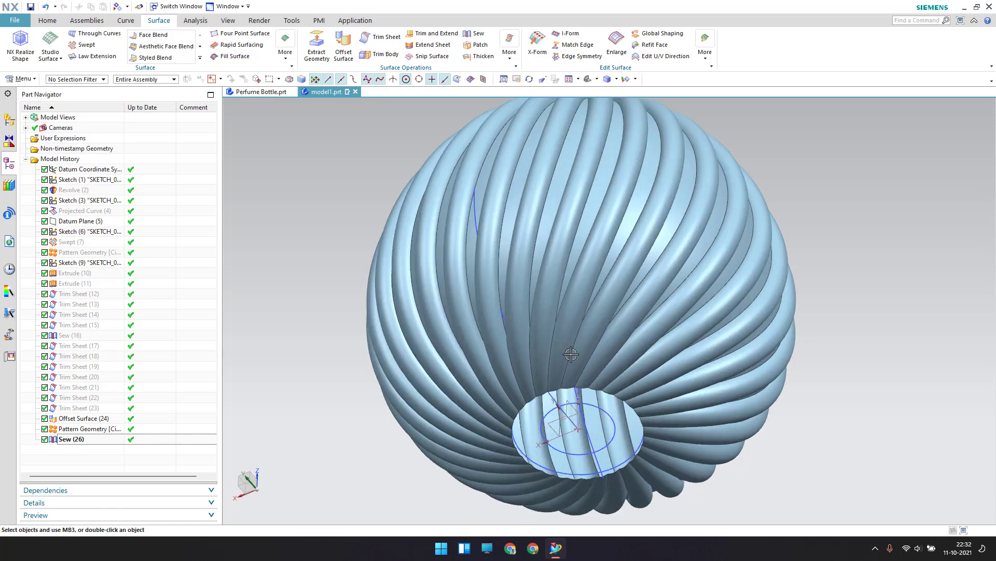
scroll(574, 345, "up", 3)
scroll(525, 344, "down", 2)
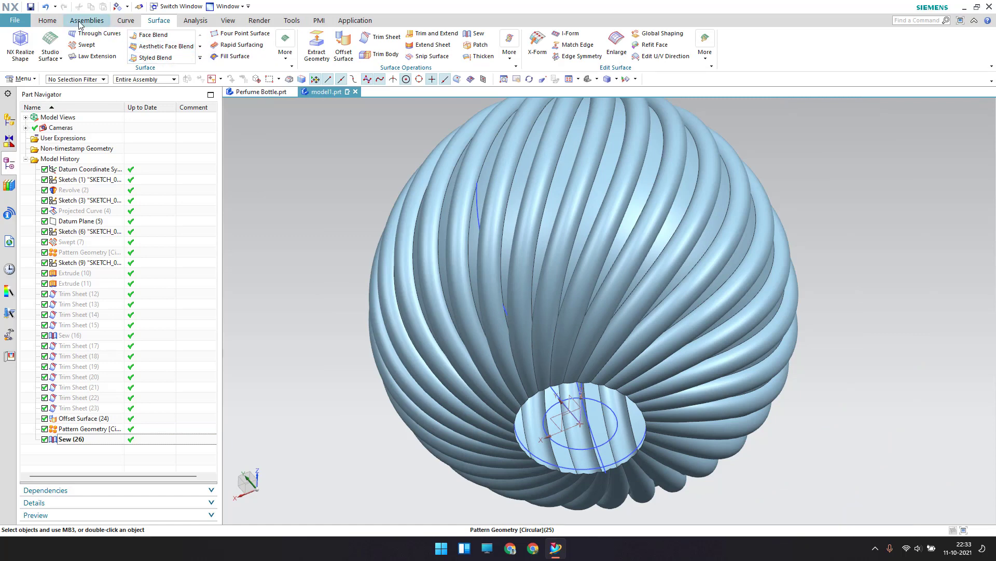
- Start an Edge Blend with a 1.5 mm radius and select the first three groove edges between the ribs at the base opening
left_click(200, 59)
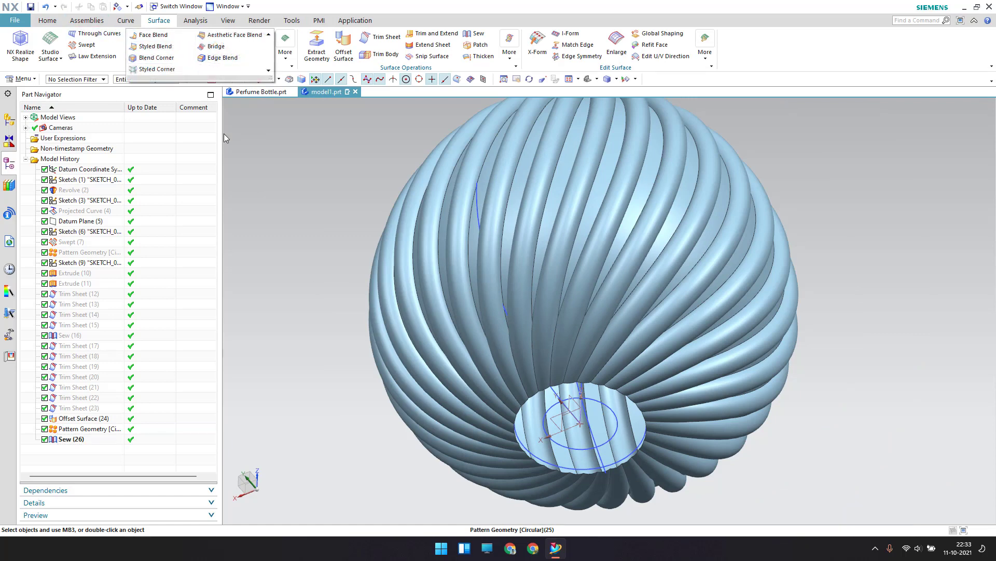
left_click(230, 59)
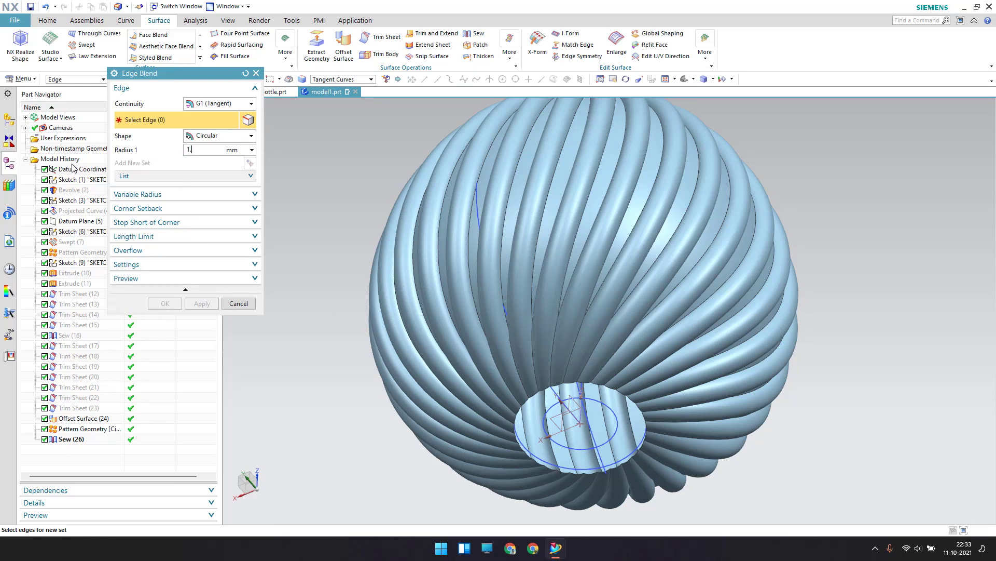
left_click(578, 346)
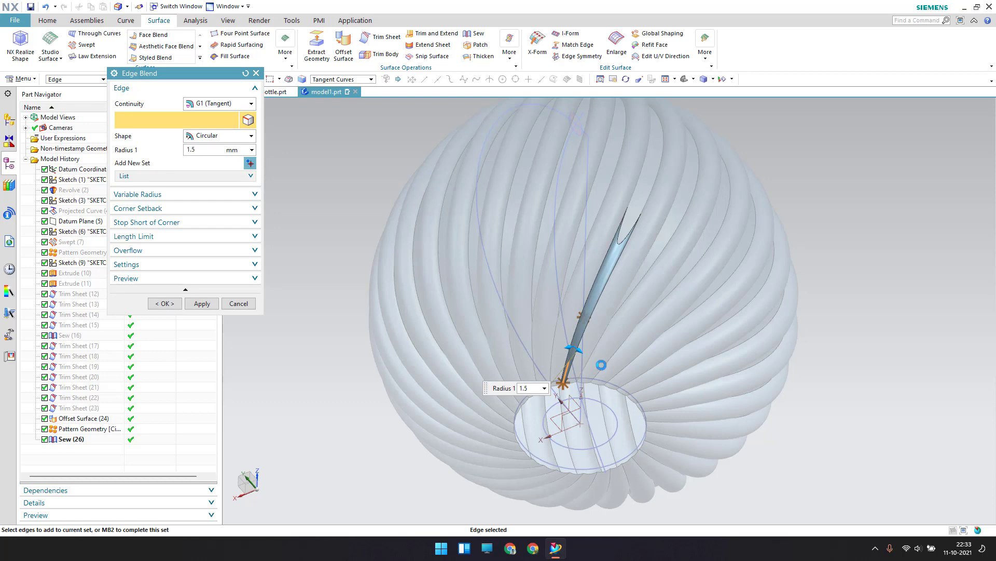
left_click(604, 362)
left_click(601, 338)
middle_click_drag(603, 334, 596, 308)
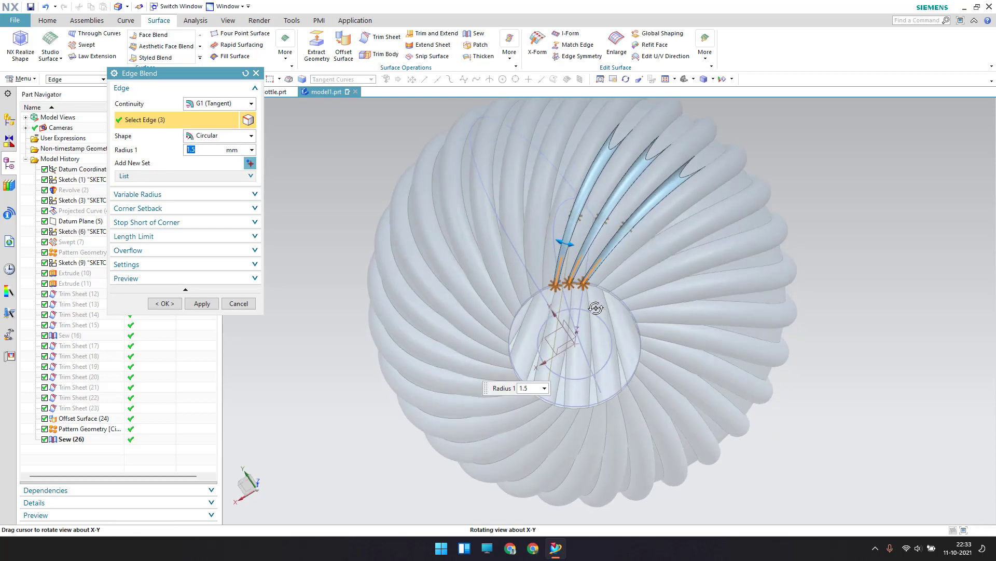
- Add the next seven adjacent groove edges around the base opening to the 1.5 mm edge blend
scroll(616, 247, "up", 4)
left_click(622, 264)
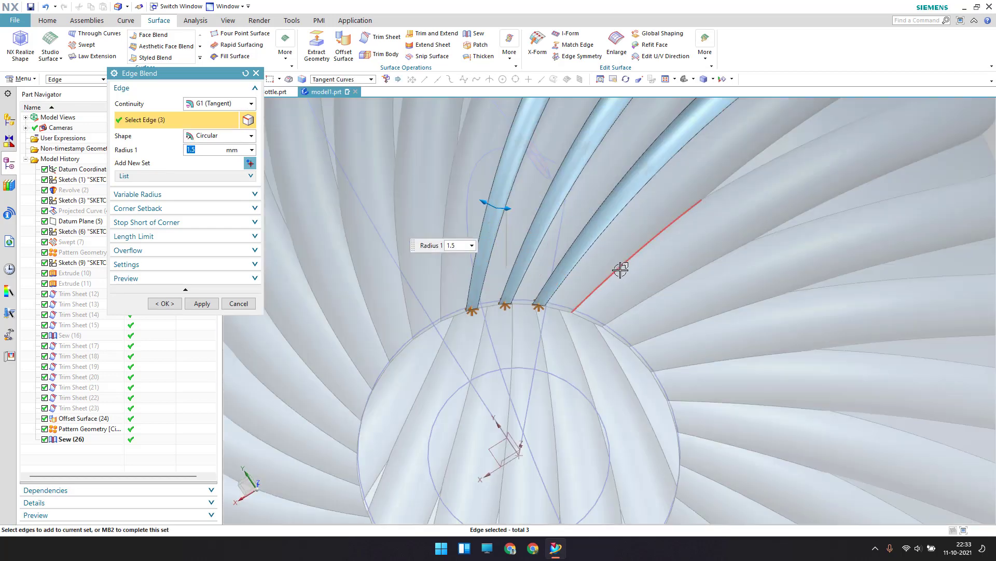
left_click(638, 299)
left_click(671, 361)
left_click(674, 371)
left_click(679, 401)
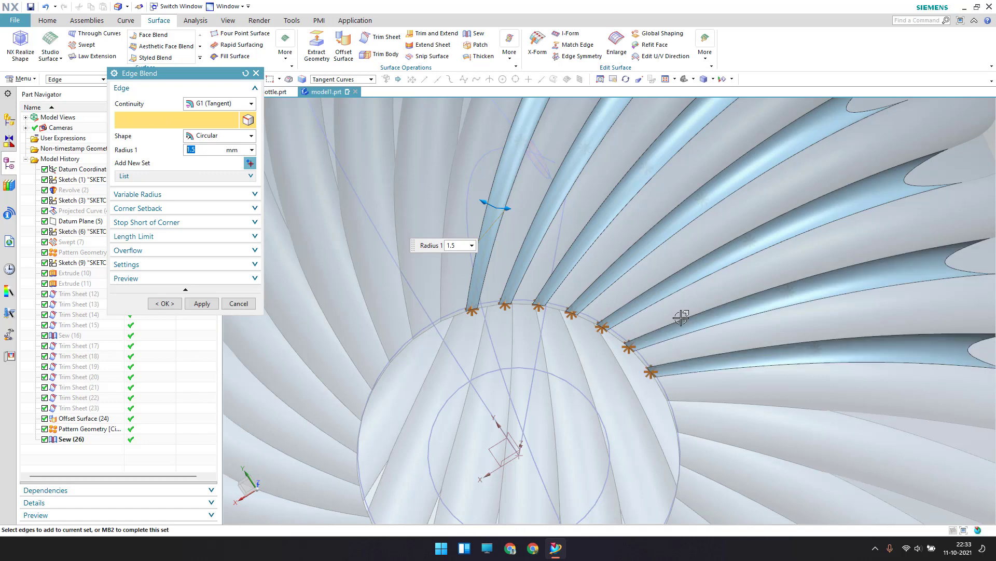
scroll(676, 267, "down", 3)
scroll(694, 361, "up", 4)
left_click(688, 347)
left_click(685, 393)
- Continue around the base opening, adding eight more groove edges between the ribs to the blend set
scroll(676, 346, "down", 4)
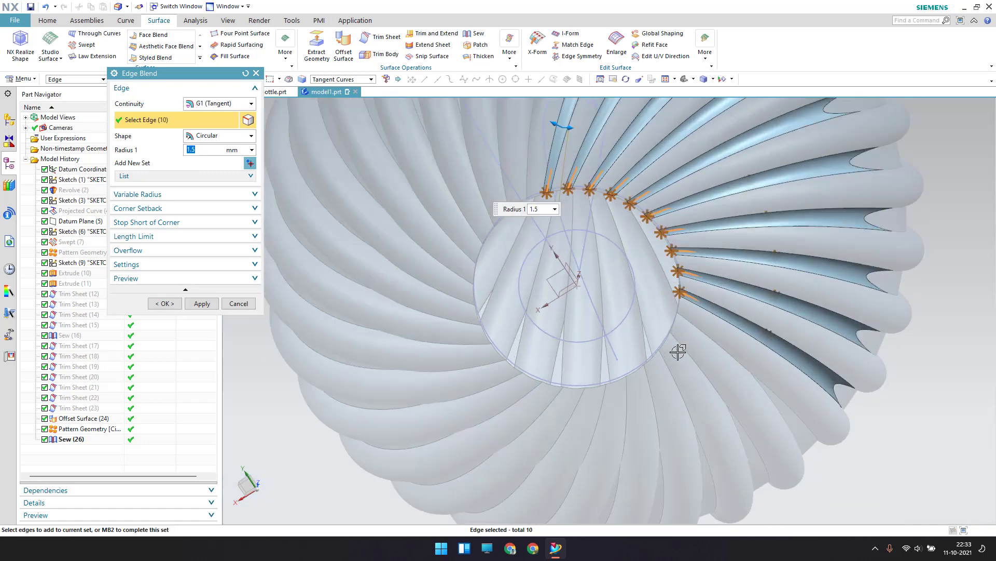
scroll(691, 329, "up", 3)
left_click(701, 315)
left_click(684, 344)
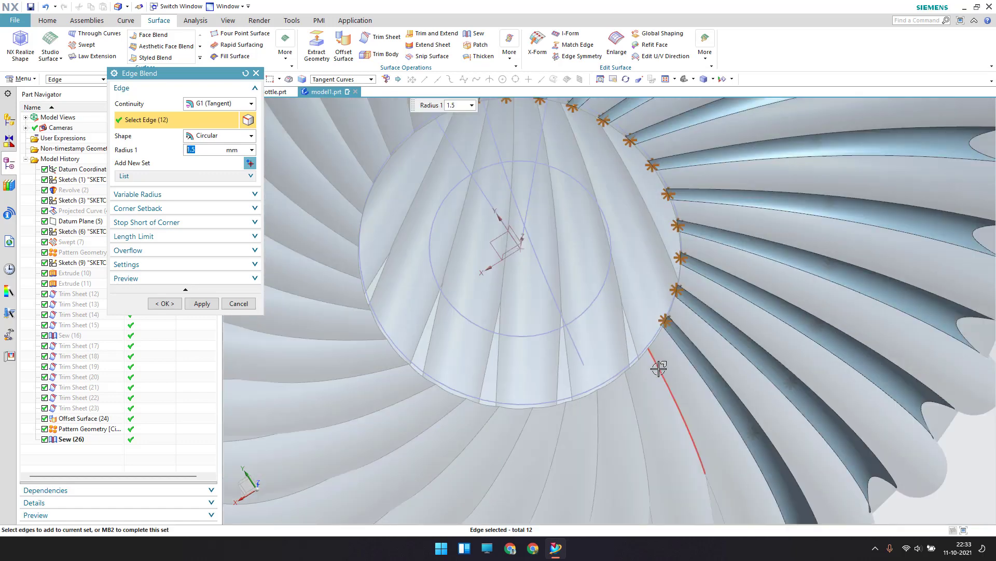
left_click(663, 370)
left_click(630, 396)
scroll(693, 221, "down", 3)
scroll(612, 358, "up", 3)
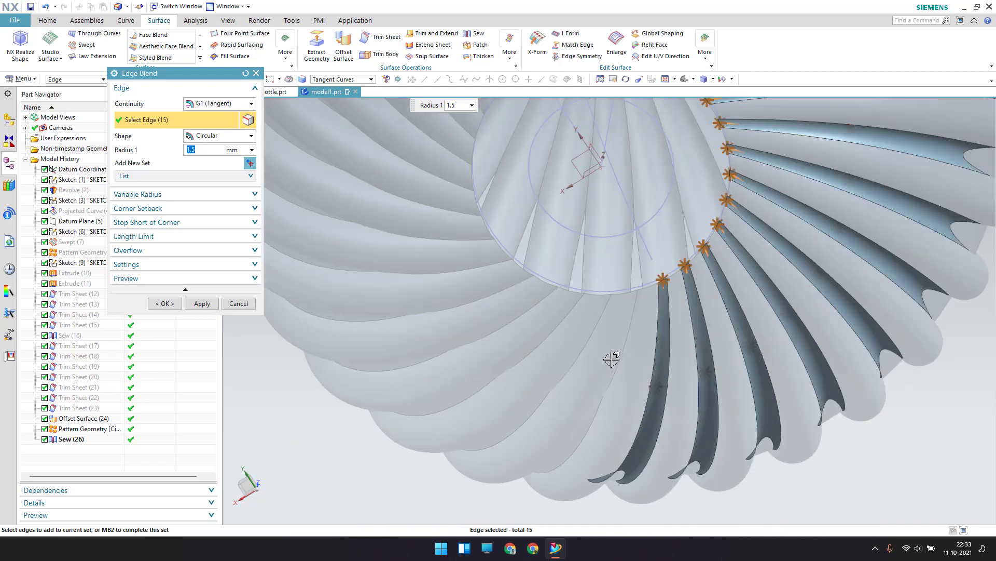
left_click(624, 344)
left_click(587, 320)
left_click(549, 309)
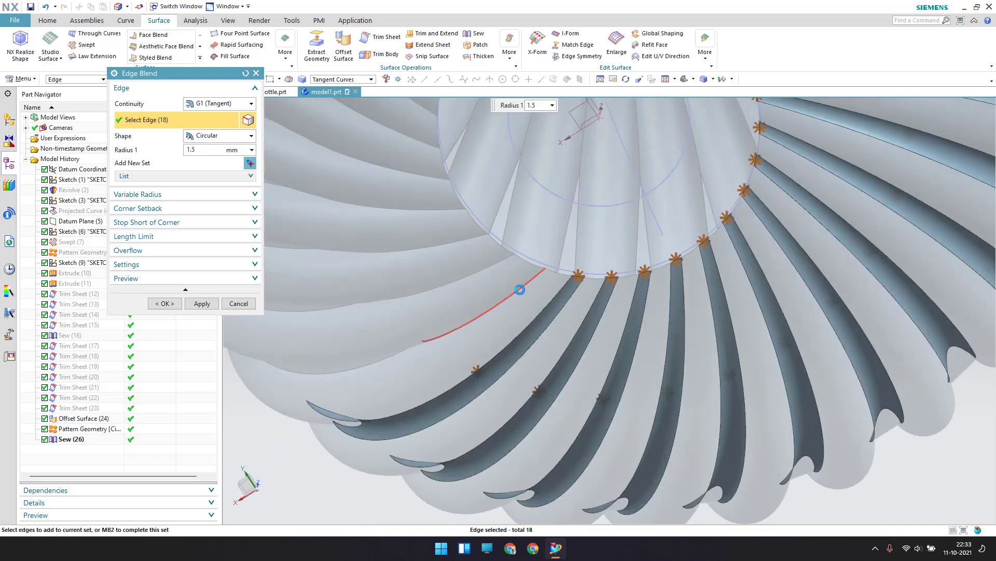
- Extend the base blend selection with the following nine groove edges, leaving only the three beside the first selected edge
left_click(519, 287)
left_click(458, 265)
left_click(449, 237)
left_click(438, 208)
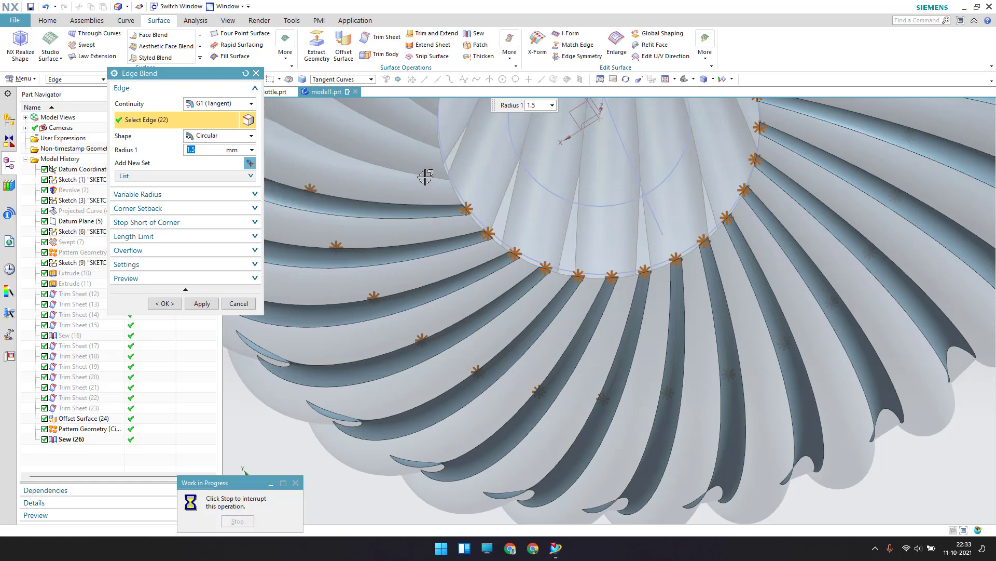
left_click(427, 176)
scroll(450, 252, "down", 4)
scroll(436, 193, "up", 3)
left_click(429, 220)
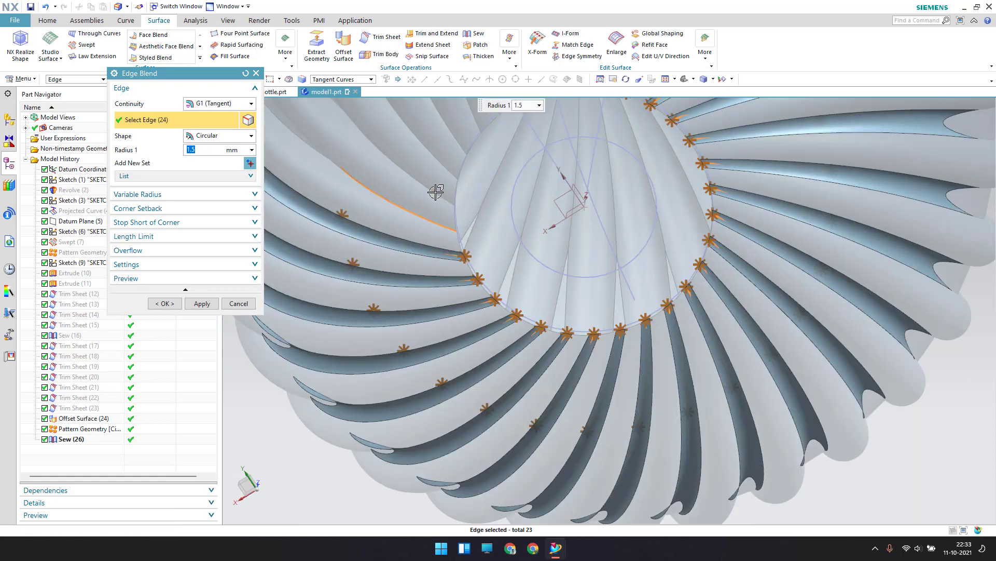
left_click(434, 192)
left_click(433, 192)
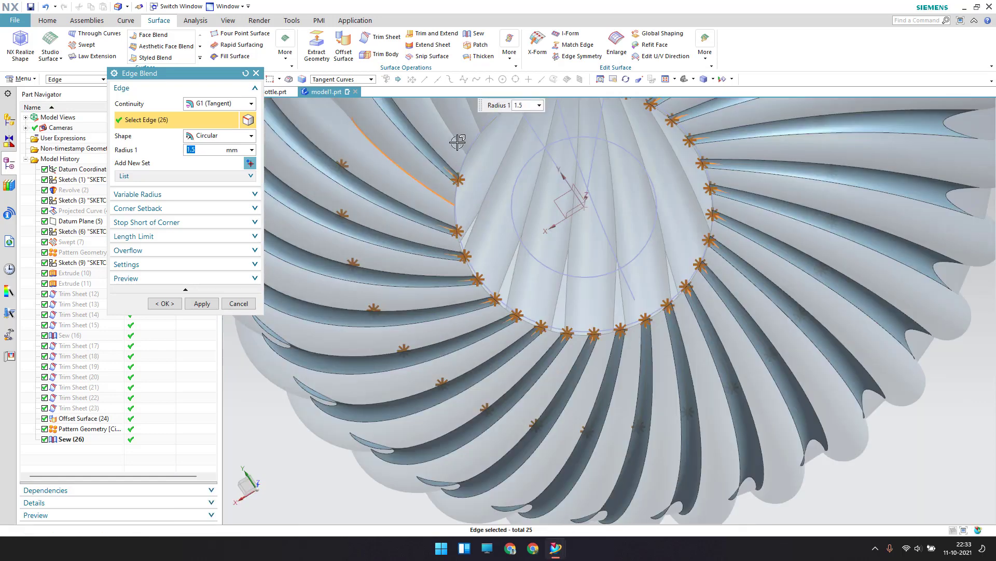
left_click(458, 139)
- Select the last three groove edges at the base opening and complete the 1.5 mm edge blend
scroll(473, 246, "down", 5)
scroll(469, 209, "up", 4)
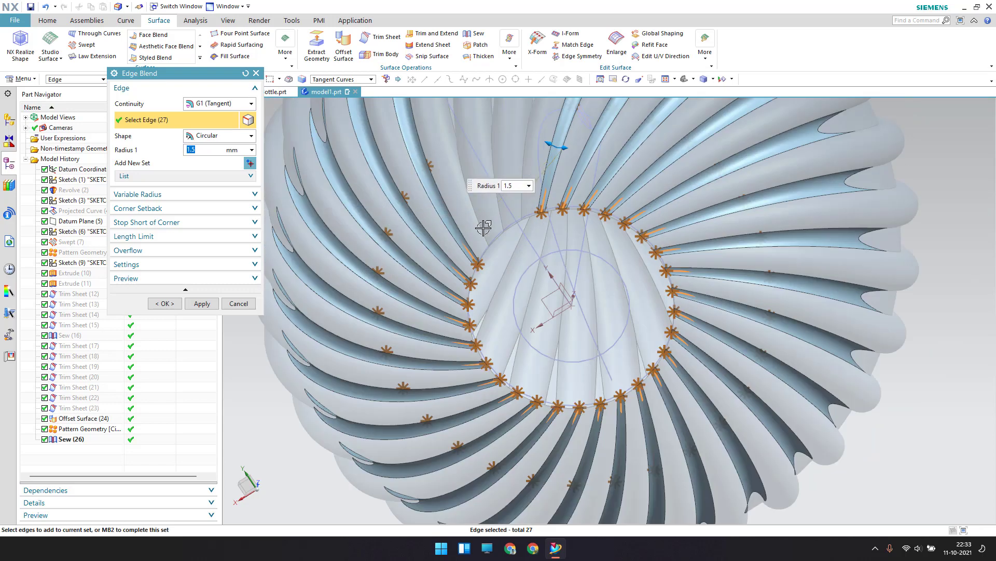
left_click(483, 227)
left_click(500, 214)
left_click(511, 202)
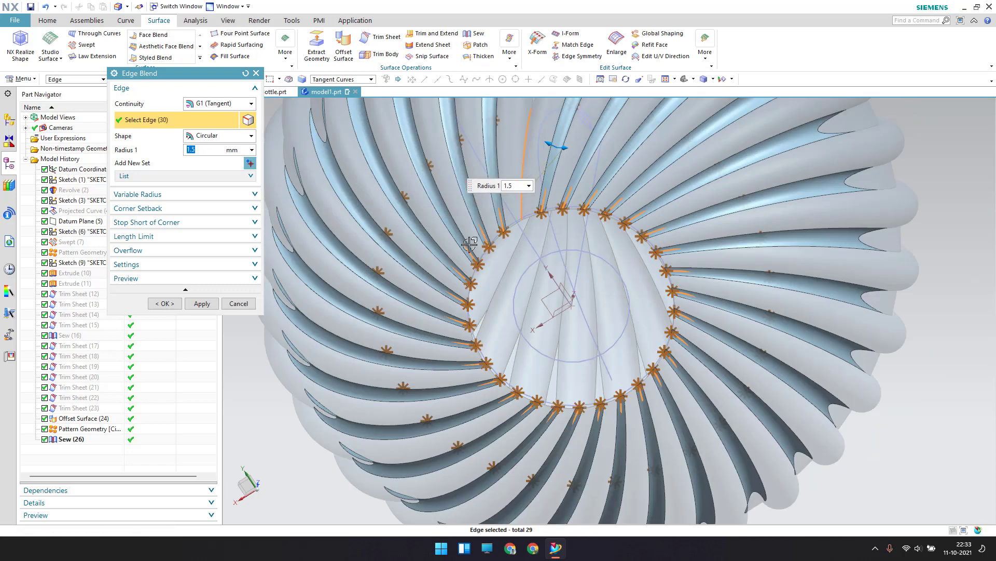
scroll(584, 225, "down", 3)
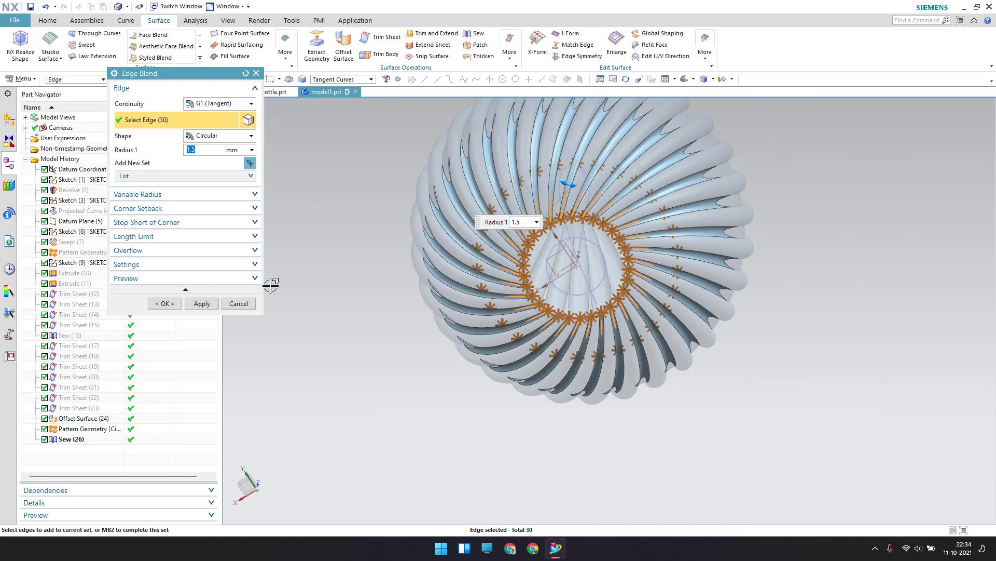
left_click(177, 302)
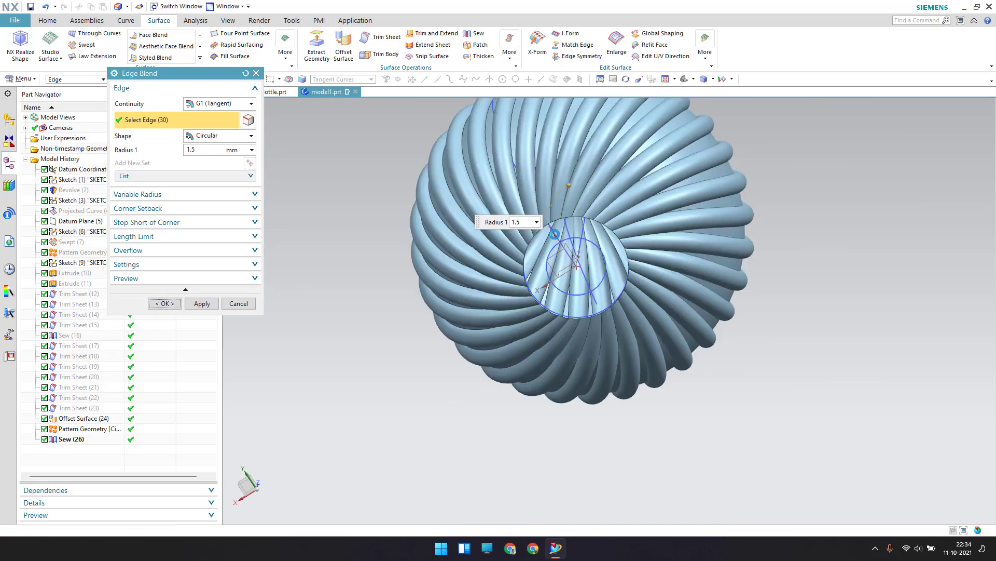
- Start a second Edge Blend with a 1.5 mm radius and select the first two groove edges at the bottle's upper opening
scroll(554, 167, "up", 5)
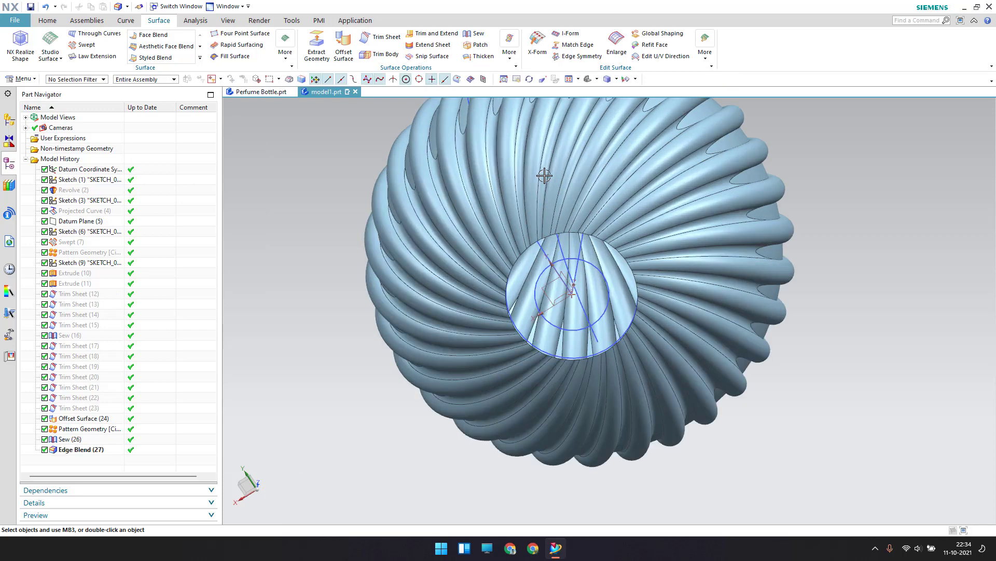
scroll(554, 168, "down", 5)
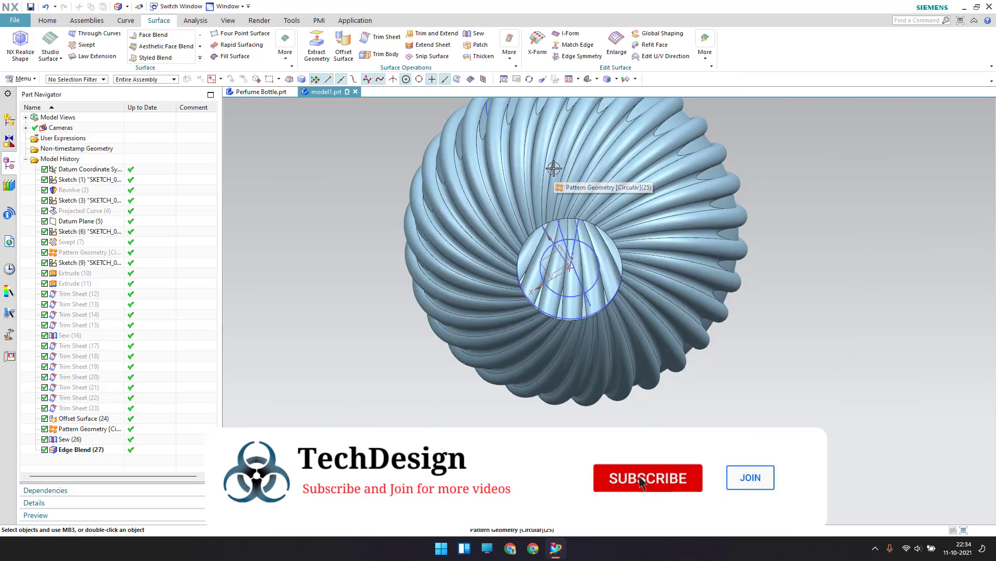
middle_click_drag(553, 171, 495, 294)
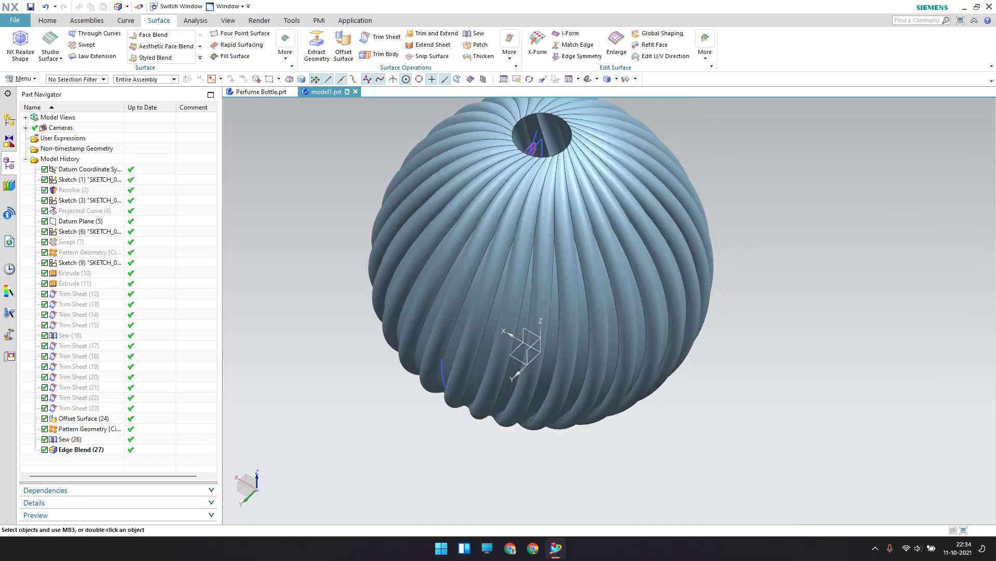
scroll(552, 166, "up", 4)
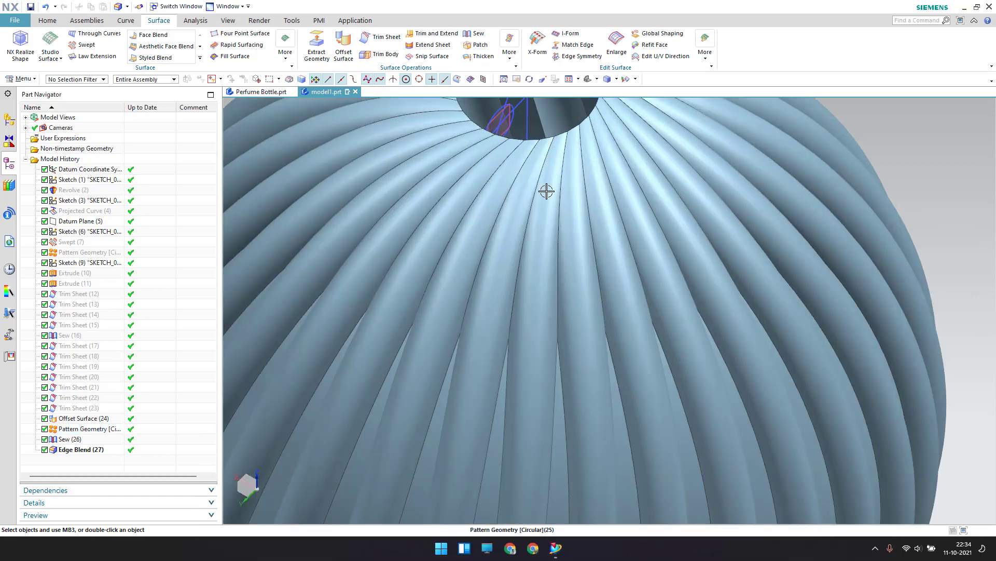
scroll(556, 195, "down", 3)
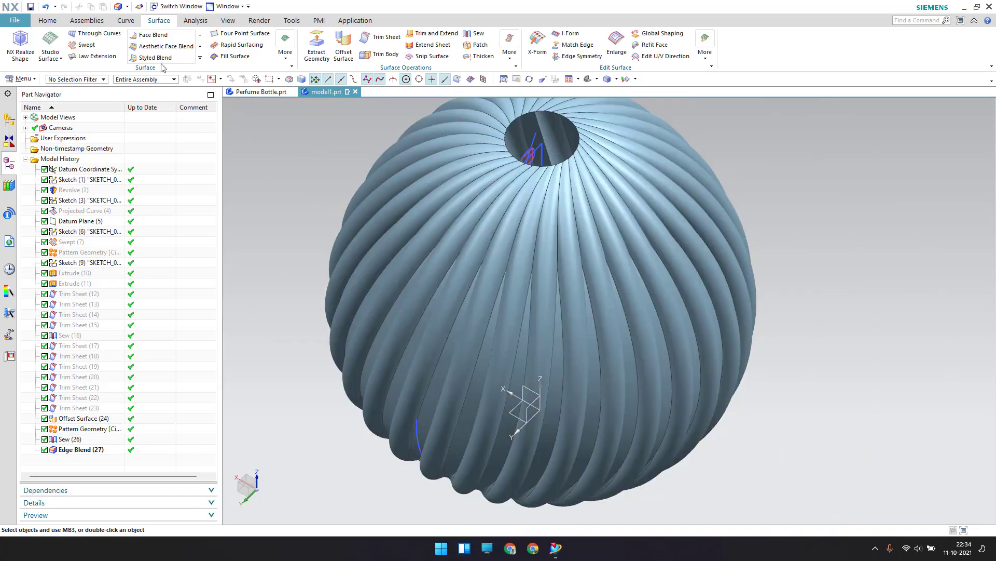
left_click(199, 57)
left_click(202, 57)
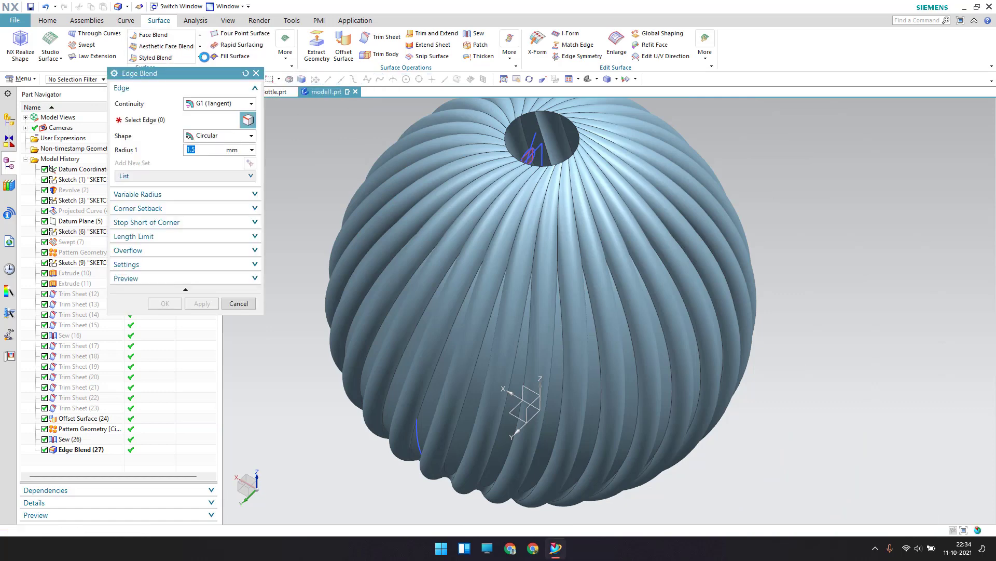
scroll(470, 126, "up", 5)
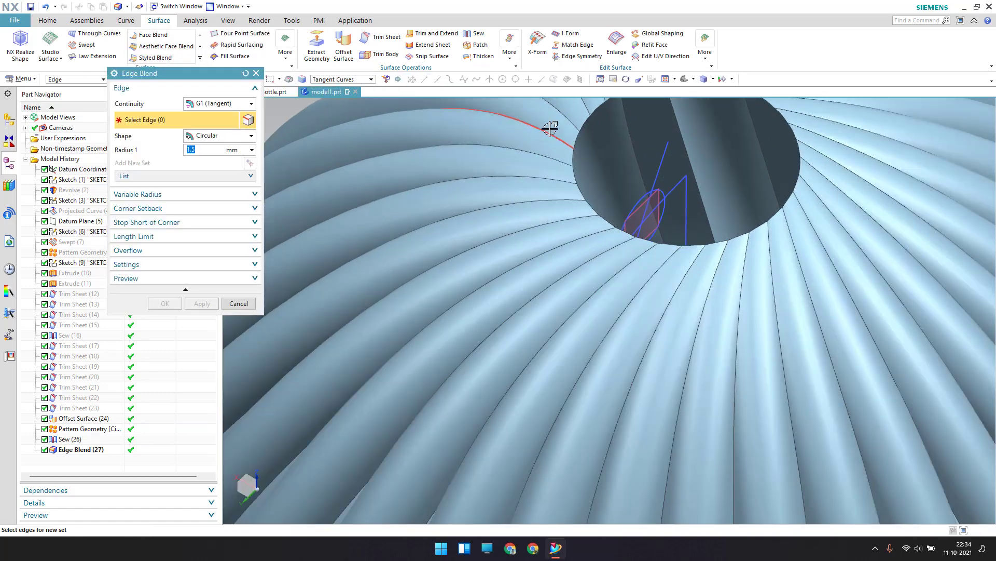
left_click(549, 128)
left_click(535, 175)
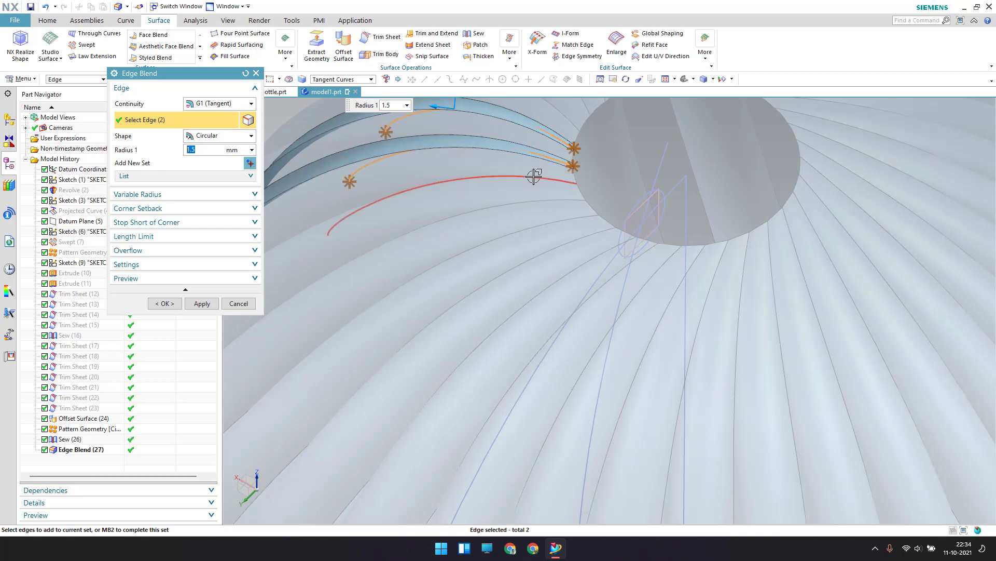
- Add the next eight groove edges along the front of the upper opening to the second blend
left_click(519, 197)
left_click(525, 218)
left_click(525, 229)
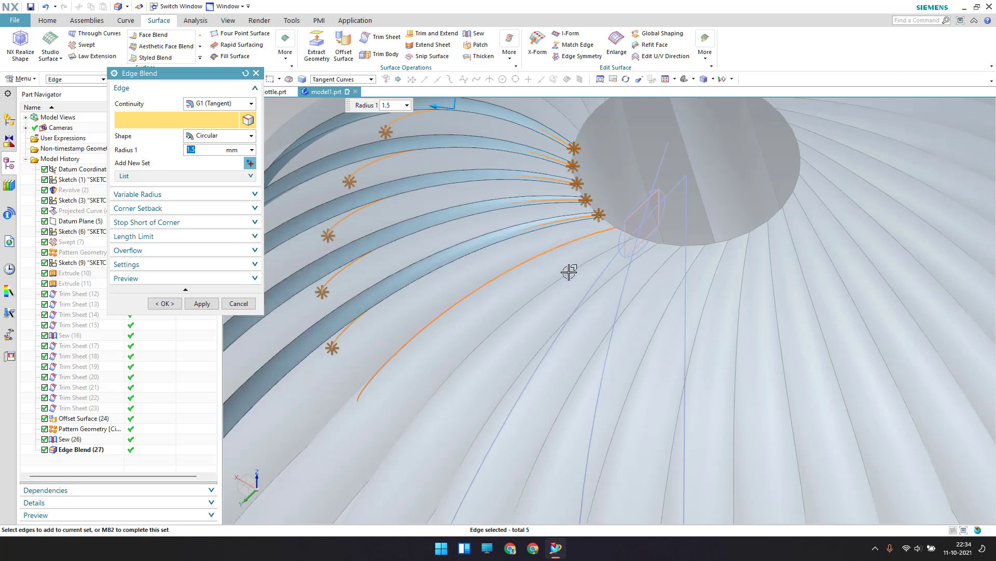
left_click(572, 272)
left_click(599, 287)
left_click(631, 285)
left_click(658, 289)
left_click(675, 295)
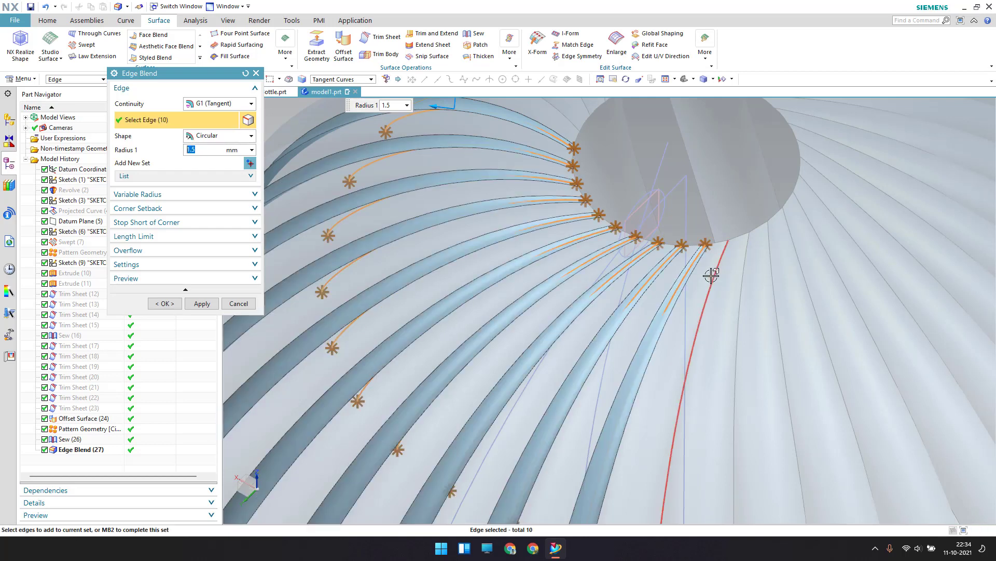
- Add eight more consecutive groove edges around the upper opening to the same 1.5 mm blend set
left_click(711, 272)
left_click(740, 260)
left_click(771, 253)
left_click(804, 213)
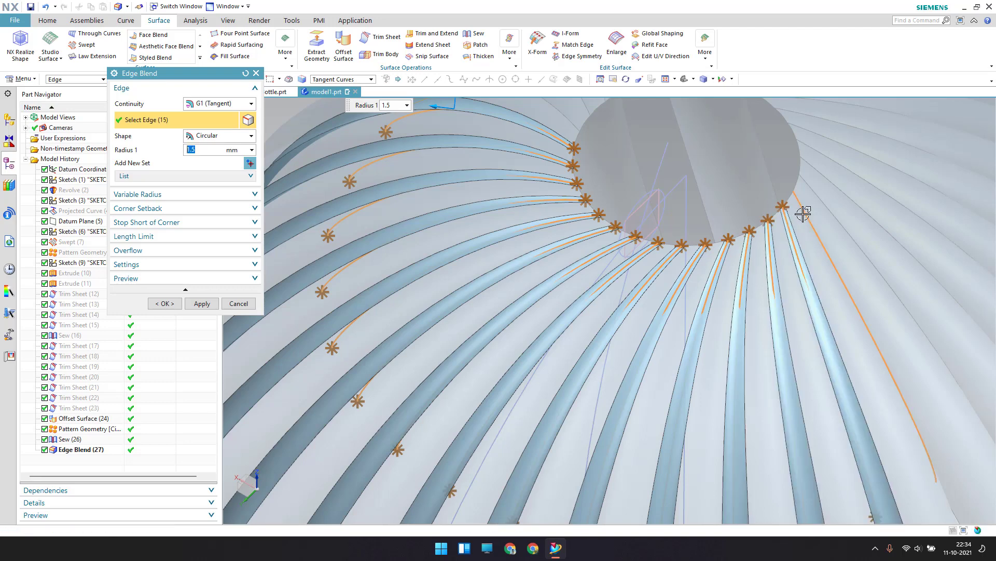
left_click(812, 192)
left_click(816, 178)
left_click(824, 155)
left_click(824, 155)
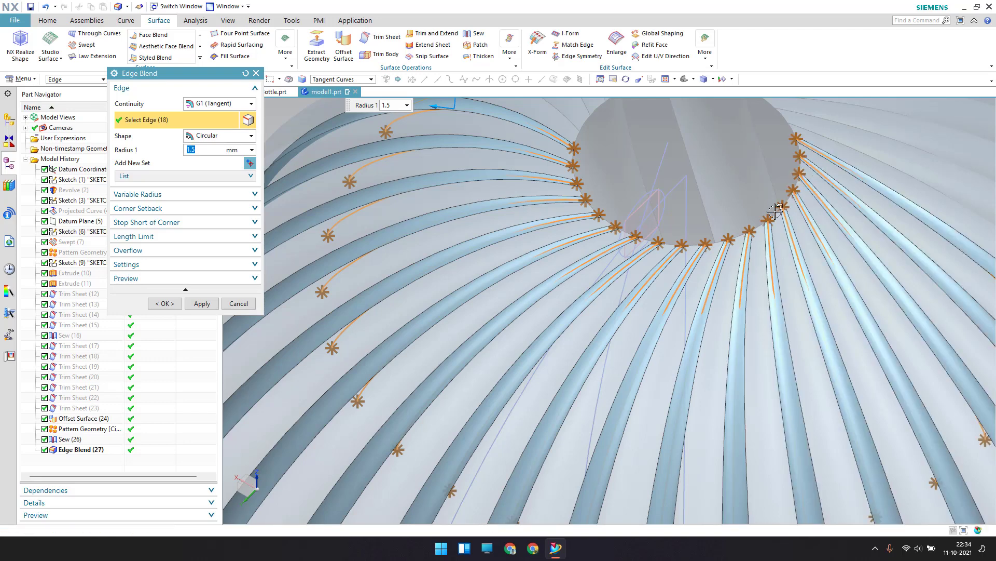
- Extend the second blend's selection with seven groove edges toward the far side of the upper opening
scroll(751, 303, "down", 2)
left_click(793, 180)
left_click(793, 181)
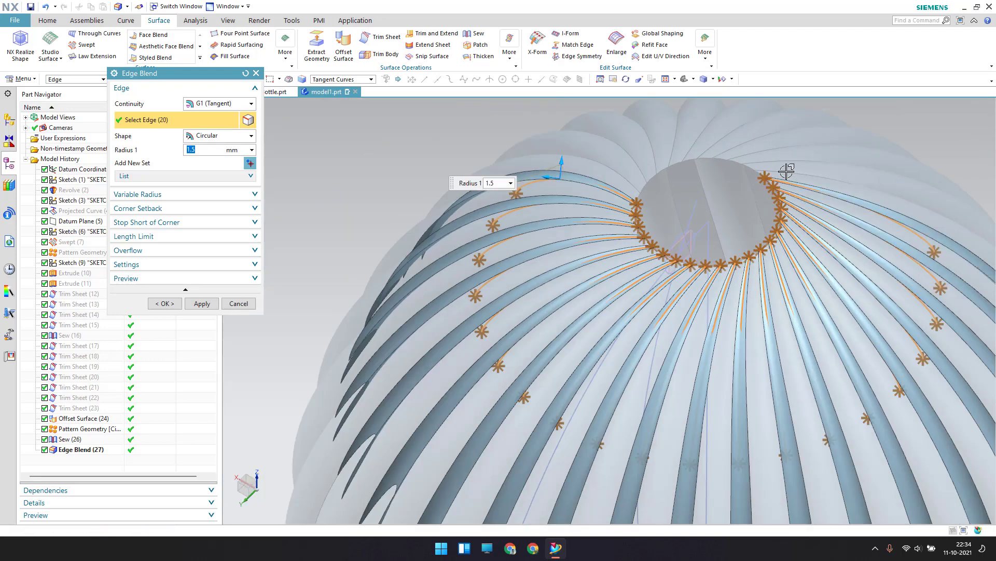
left_click(753, 151)
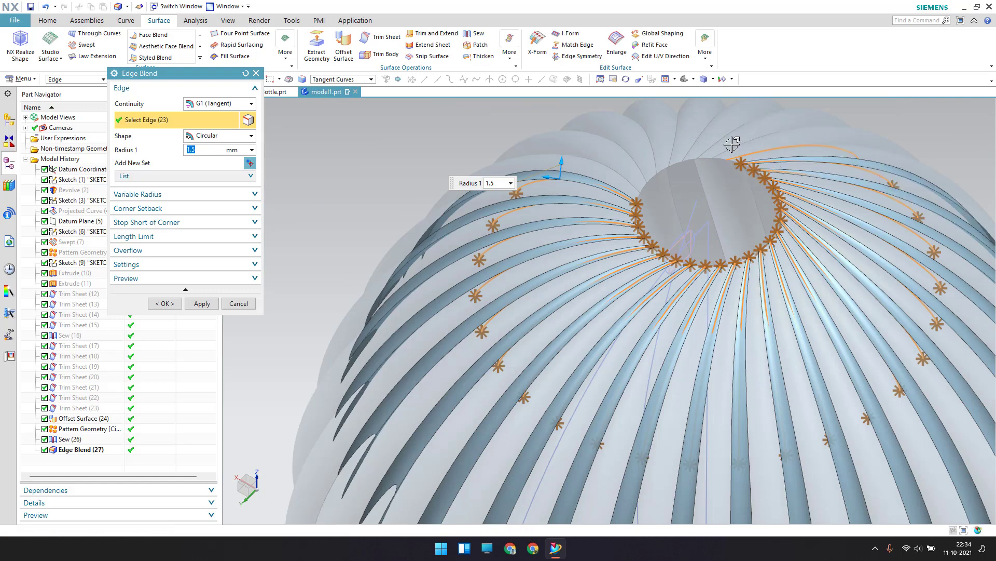
left_click(702, 142)
left_click(692, 148)
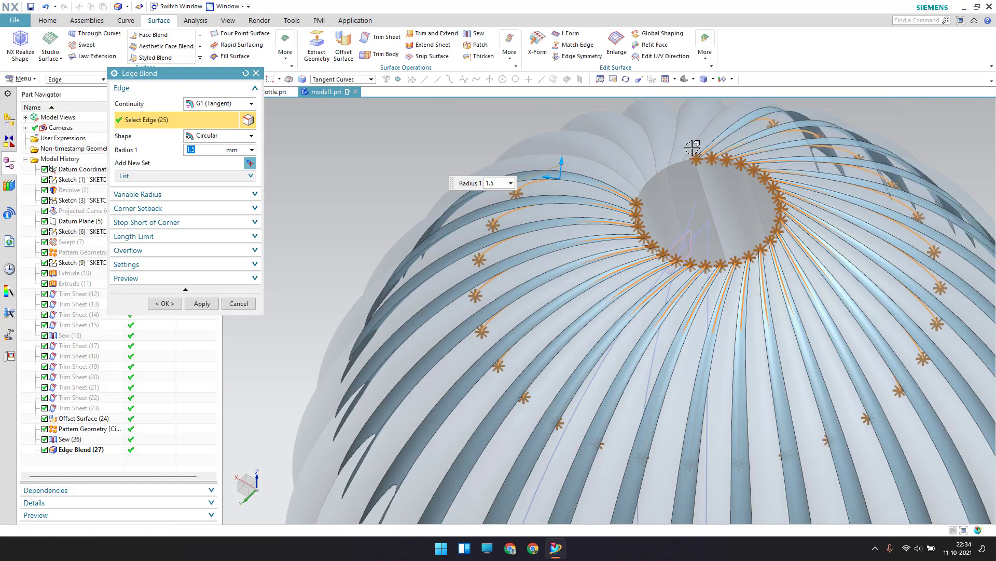
- Select the last five groove edges to close the ring around the upper opening for the 1.5 mm blend
left_click(661, 157)
left_click(653, 156)
left_click(630, 158)
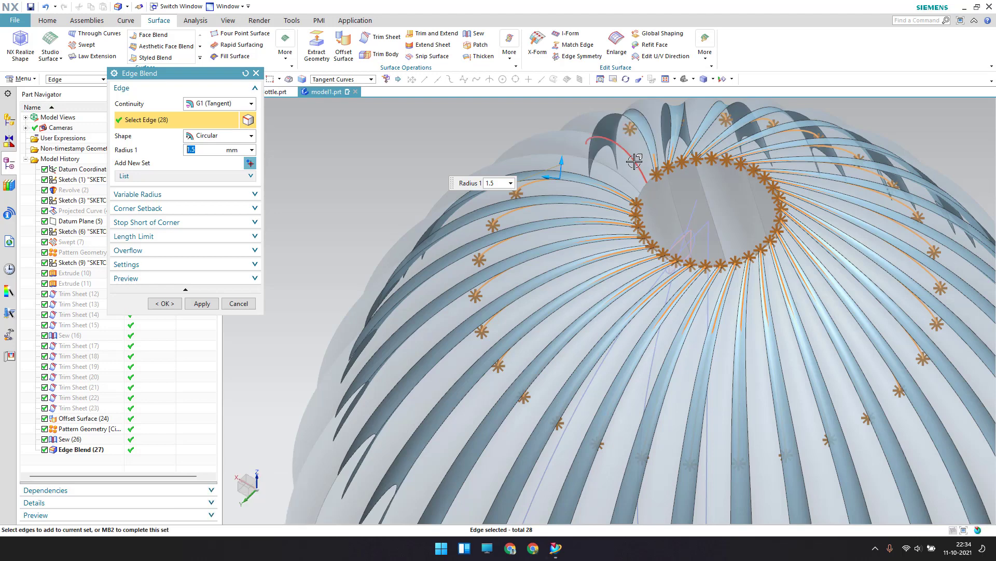
left_click(616, 171)
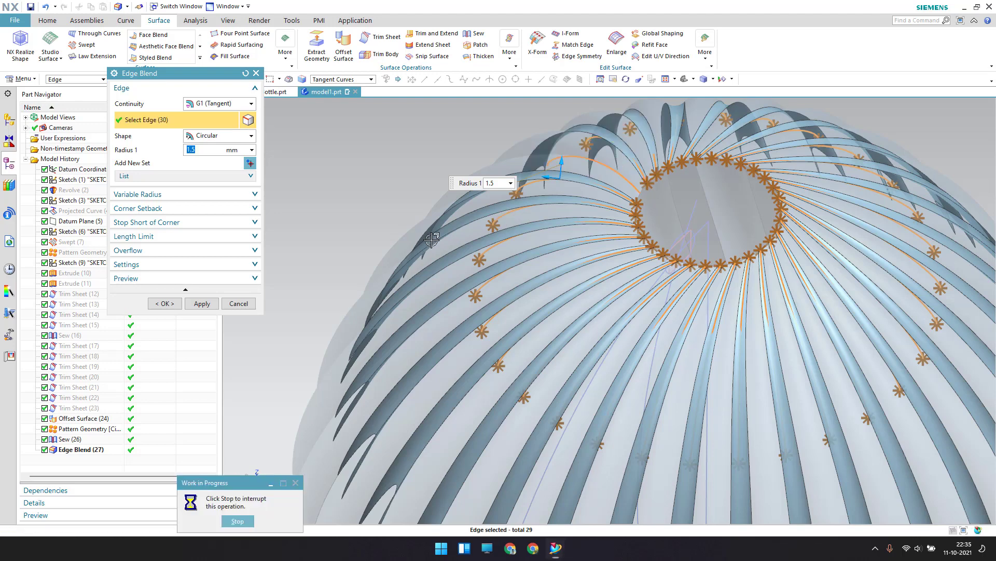
scroll(507, 208, "down", 4)
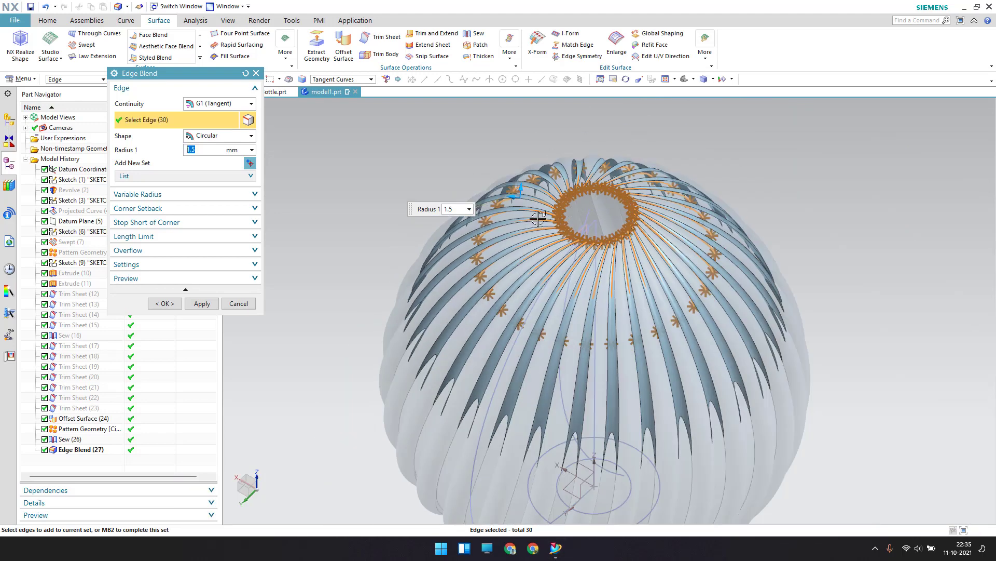
- Create the 1.5 mm edge blend around the upper opening and examine the rounded grooves from the side
left_click(164, 304)
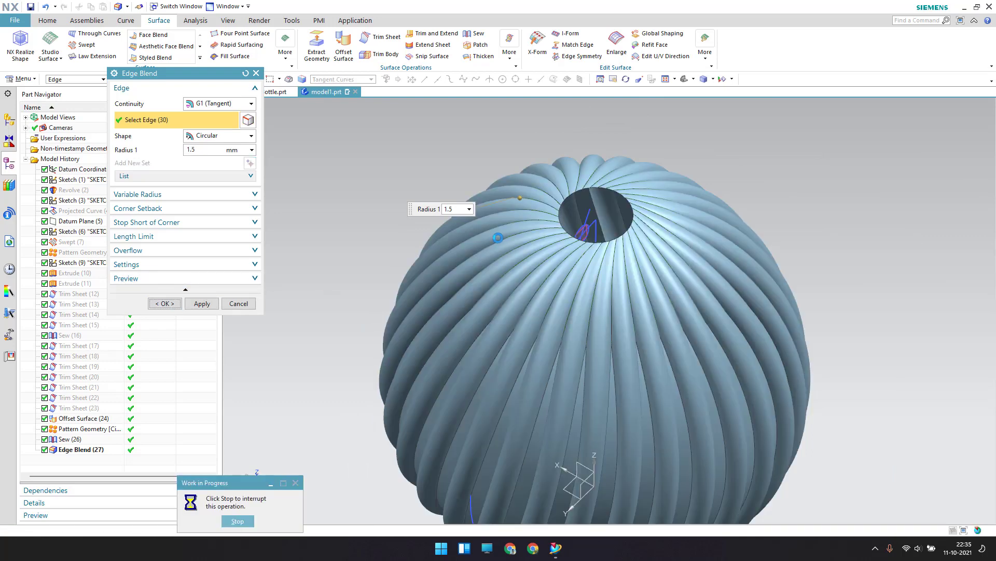
middle_click_drag(511, 275, 477, 254)
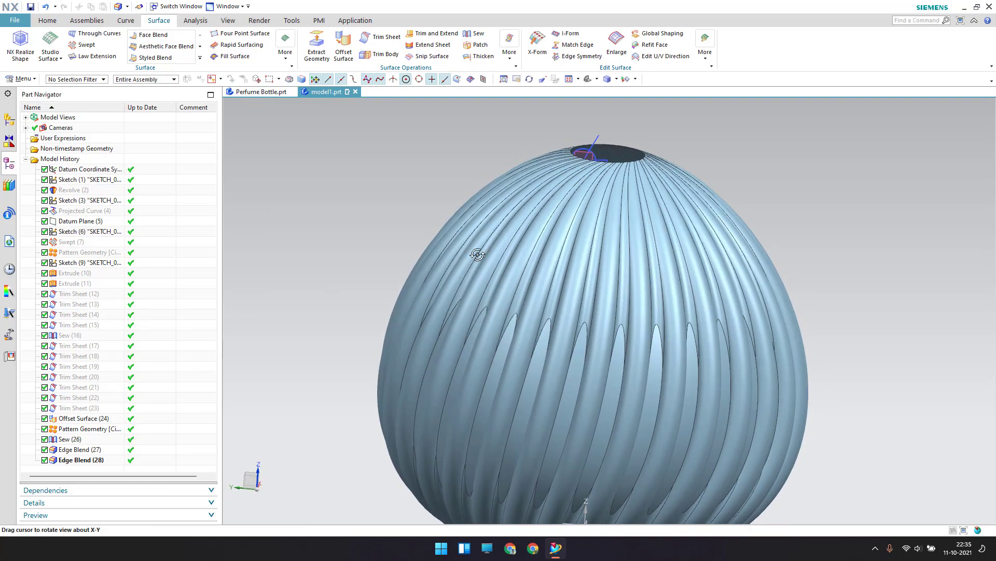
scroll(489, 240, "up", 1)
scroll(489, 240, "down", 1)
scroll(479, 248, "up", 3)
scroll(481, 251, "down", 4)
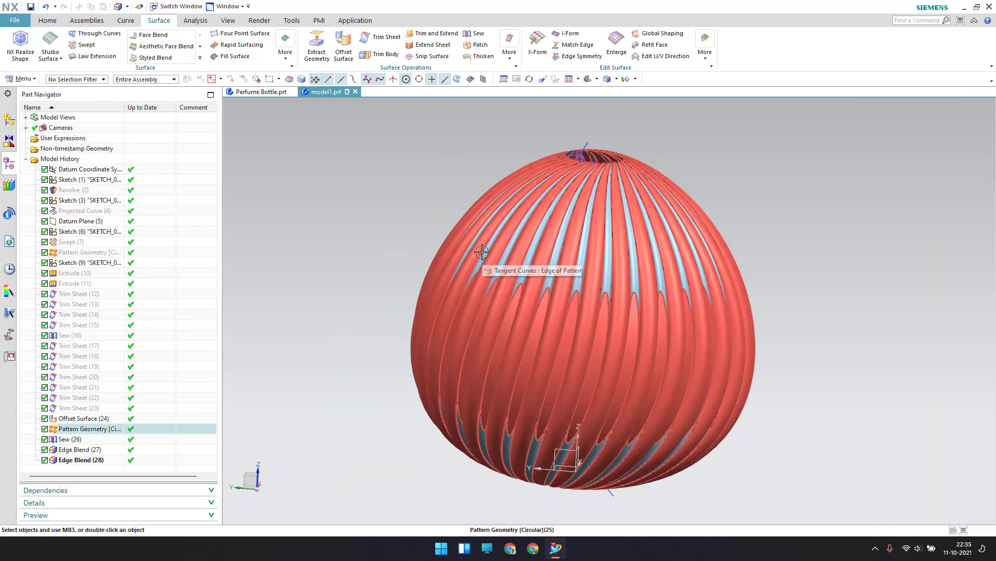
middle_click_drag(392, 259, 369, 289)
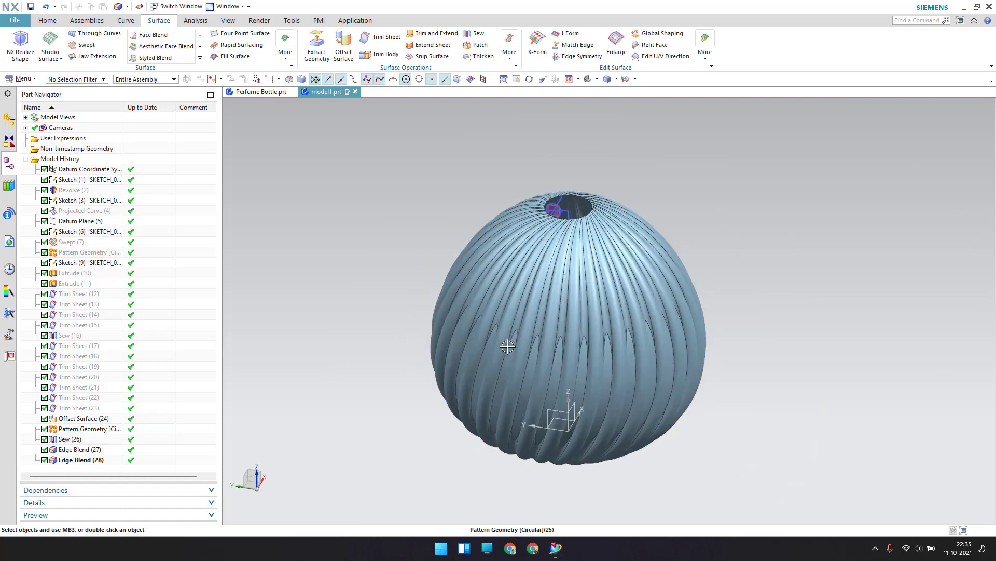
- Start a new edge blend with a 1.2 mm radius and select seven adjacent leaf-shaped edge loops around the shell's middle
scroll(511, 344, "up", 2)
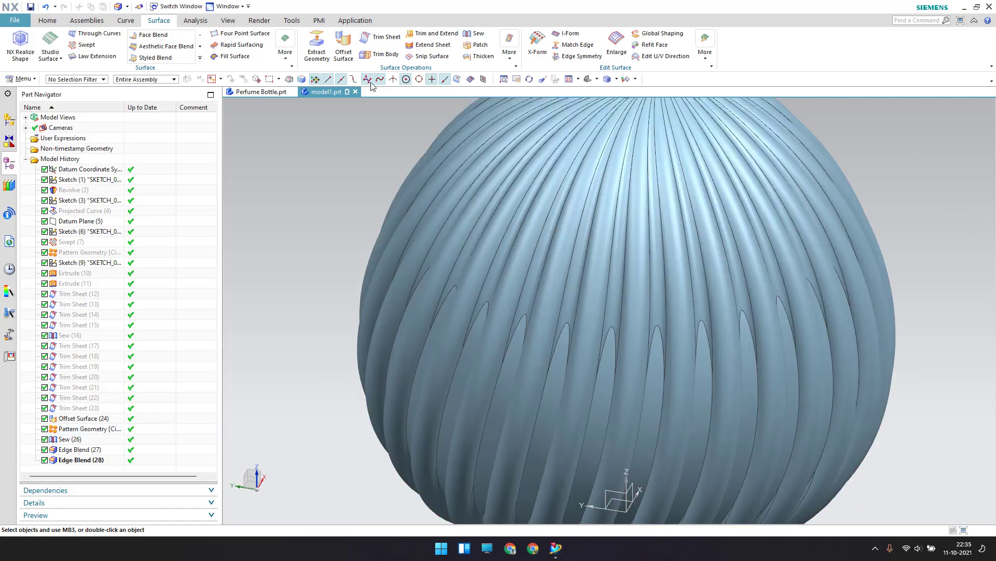
left_click(200, 59)
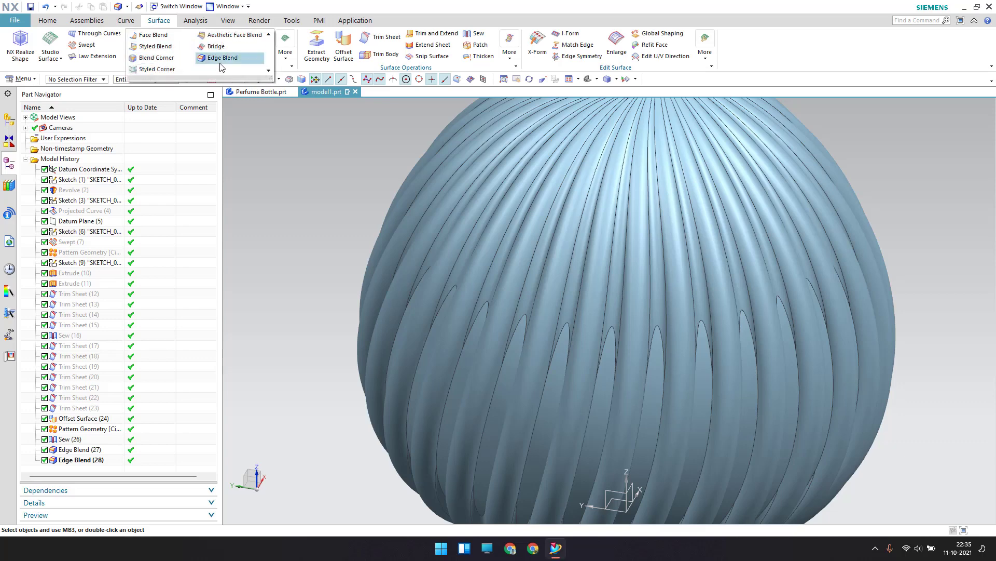
left_click(220, 61)
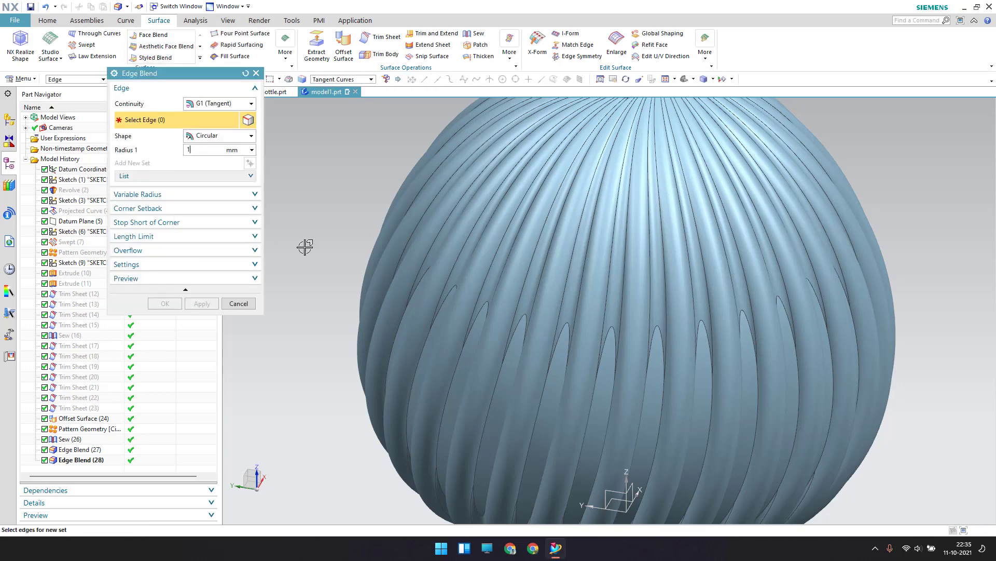
left_click(455, 288)
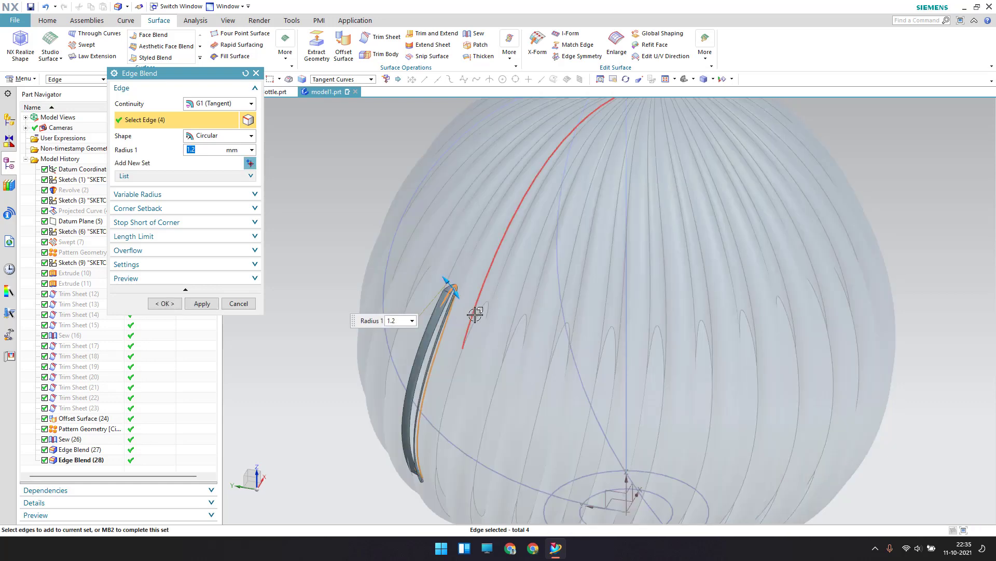
left_click(478, 318)
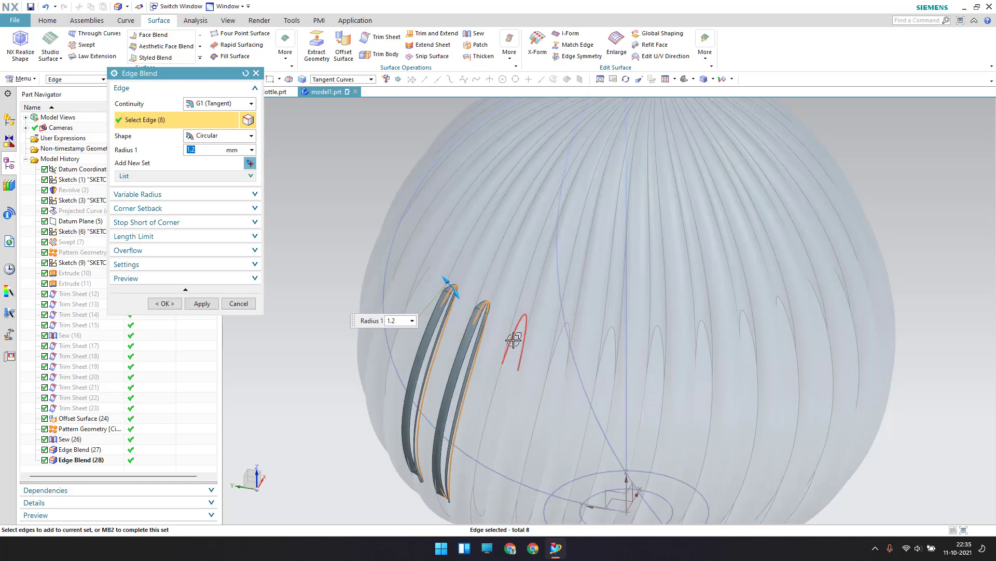
left_click(518, 332)
left_click(555, 349)
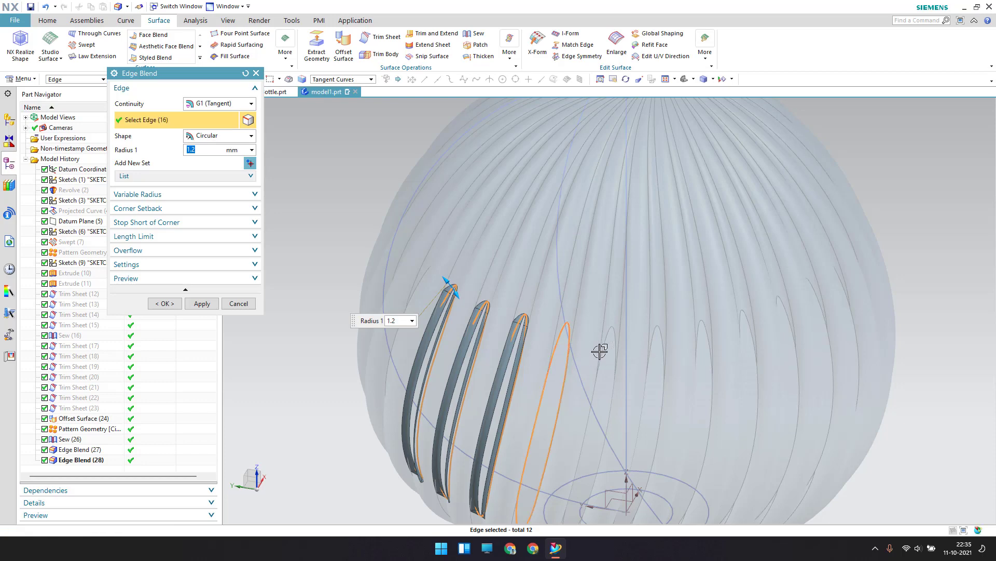
left_click(603, 341)
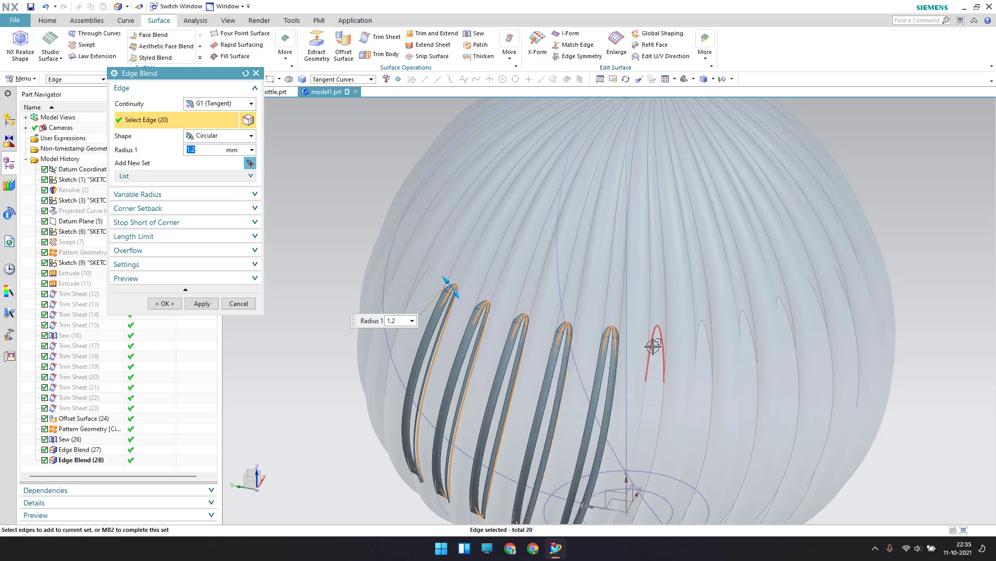
left_click(653, 340)
left_click(700, 342)
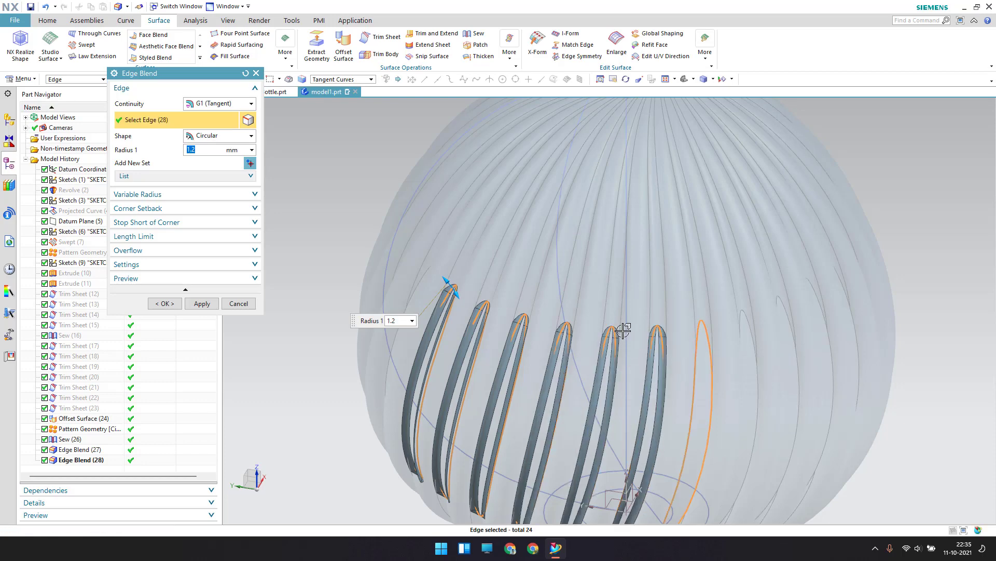
- Add the next five leaf-shaped edge loops around the shell's middle to the 1.2 mm blend
scroll(637, 336, "down", 3)
middle_click_drag(637, 336, 611, 349)
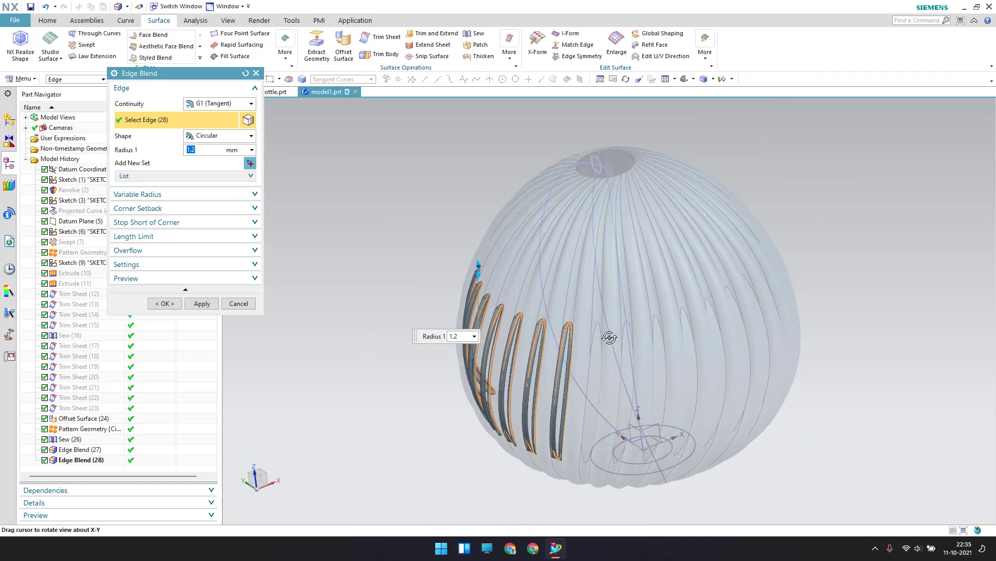
scroll(594, 336, "up", 3)
left_click(597, 328)
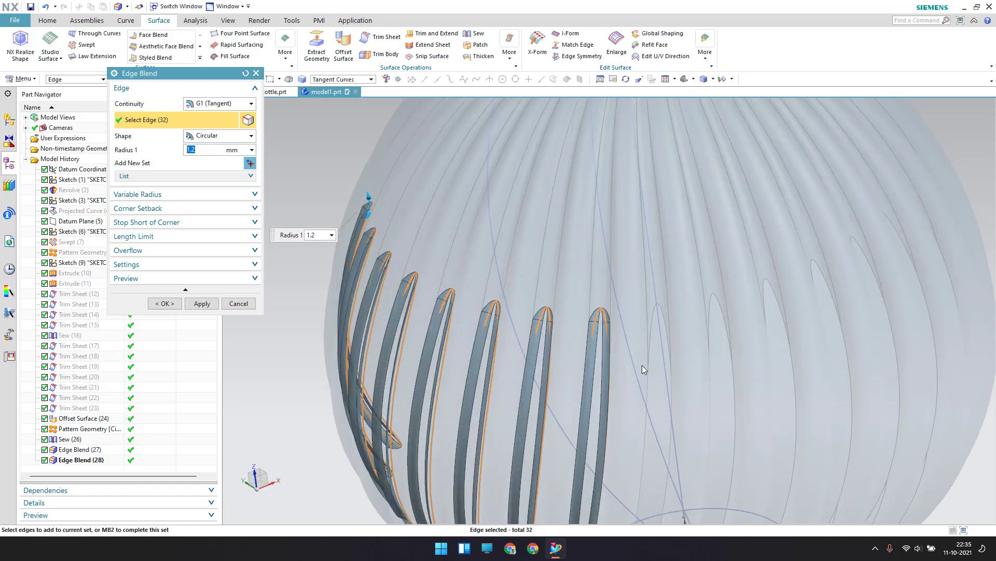
left_click(650, 328)
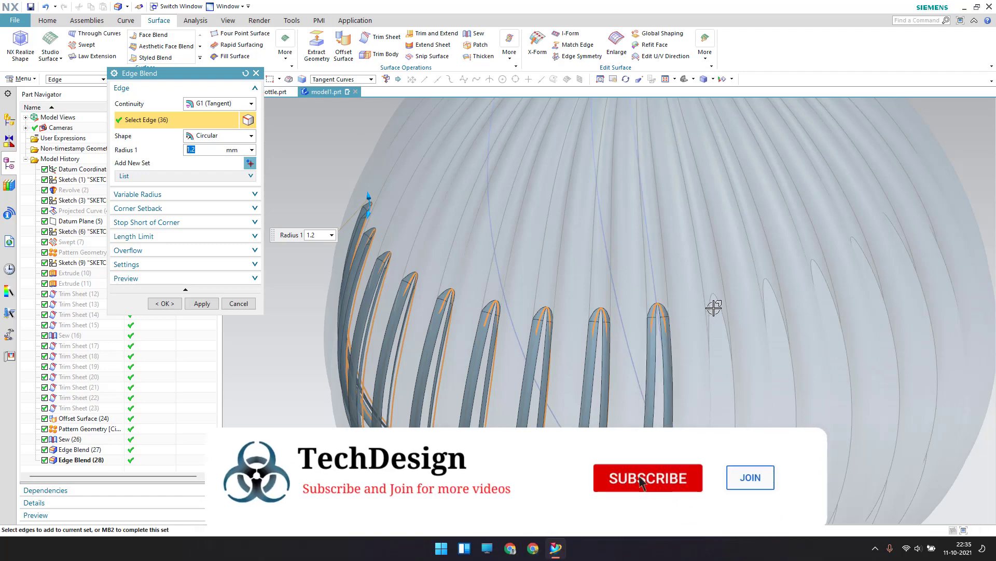
left_click(727, 312)
left_click(766, 284)
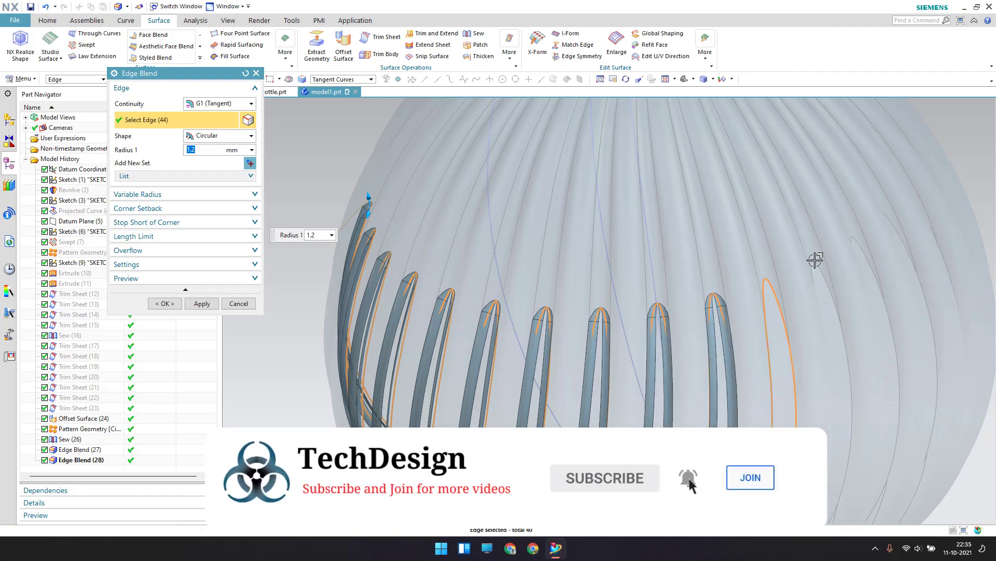
left_click(816, 259)
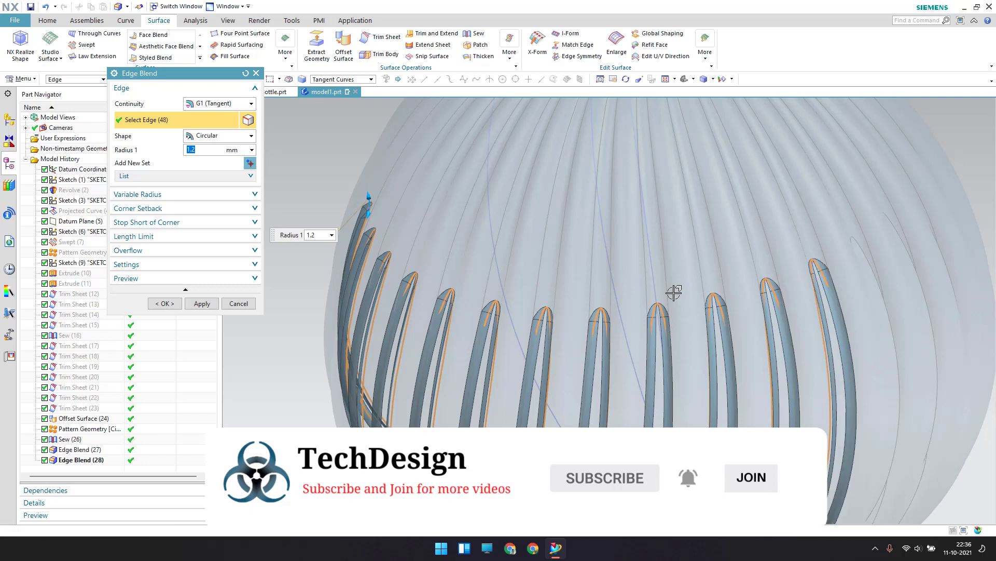
- Continue the 1.2 mm blend selection with the following adjacent leaf-shaped loops on the next side of the shell
scroll(677, 303, "down", 5)
middle_click_drag(677, 303, 624, 298)
scroll(624, 298, "up", 2)
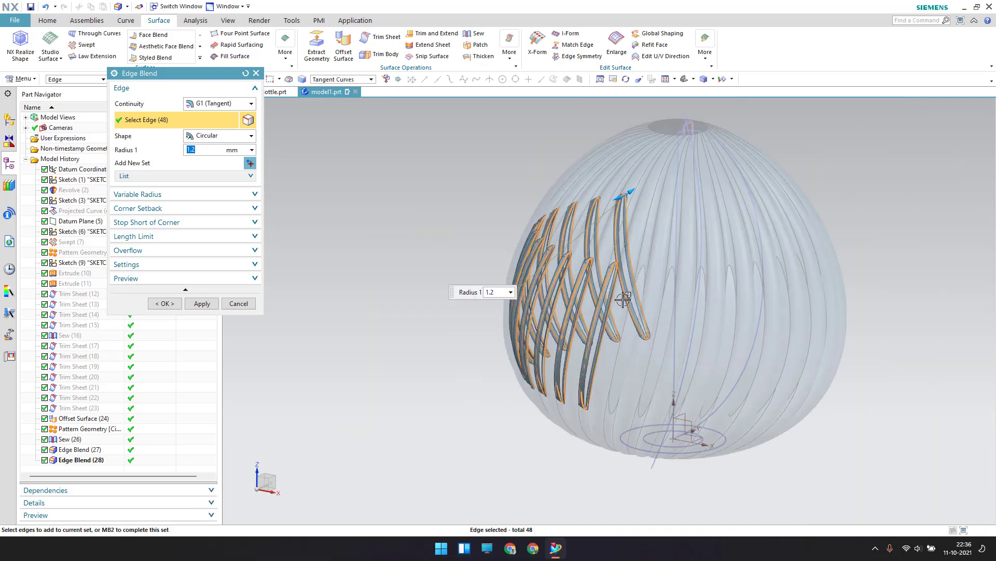
left_click(645, 283)
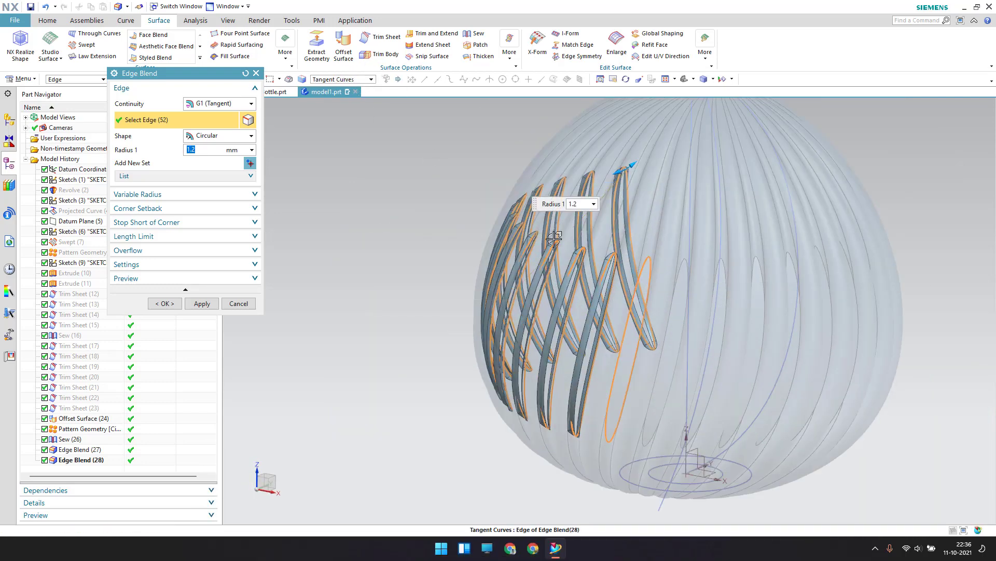
scroll(675, 272, "up", 4)
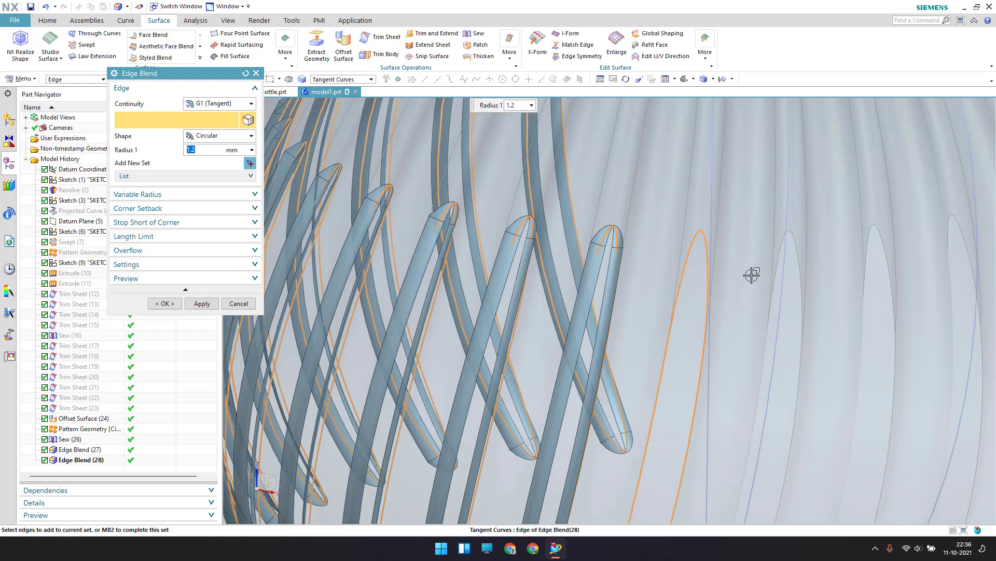
left_click(778, 252)
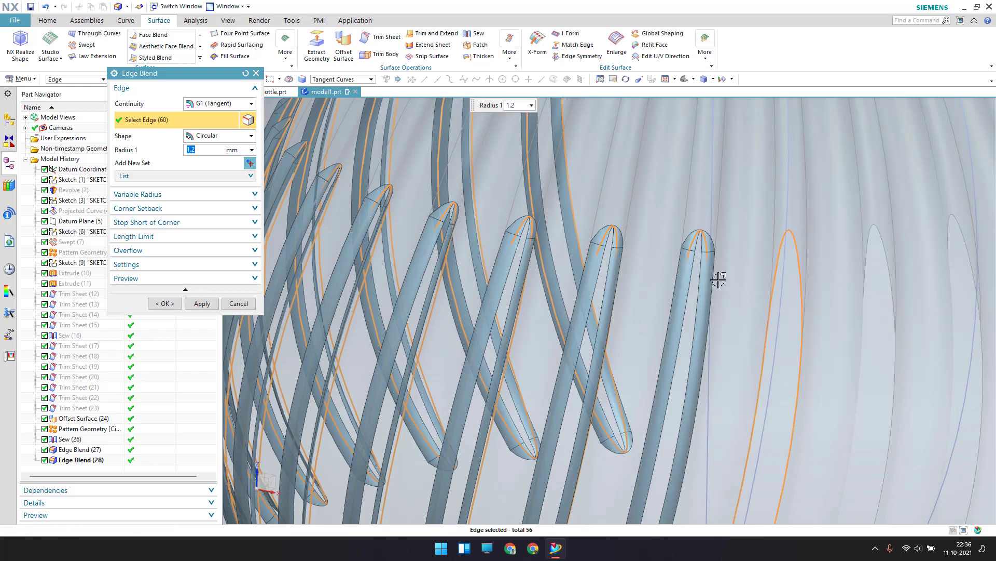
middle_click_drag(695, 282, 866, 264)
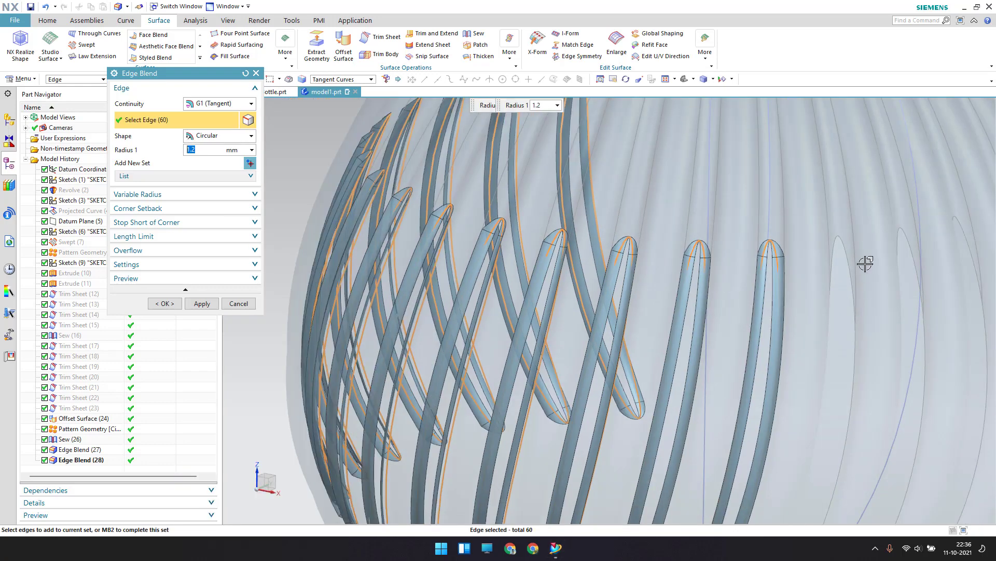
left_click(842, 244)
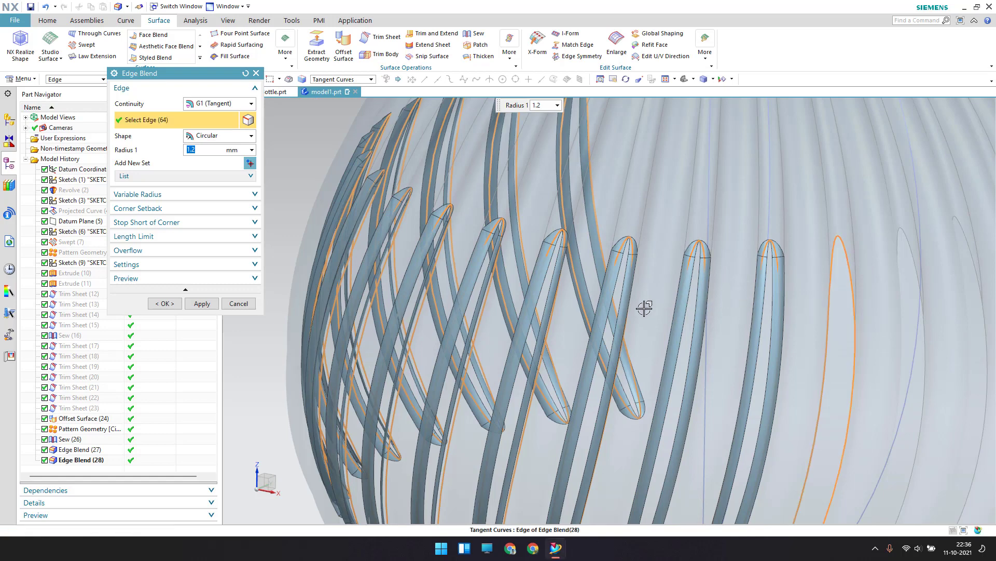
- Extend the 1.2 mm blend set with five more consecutive leaf-shaped edge loops around the shell
scroll(644, 307, "down", 3)
scroll(747, 271, "up", 2)
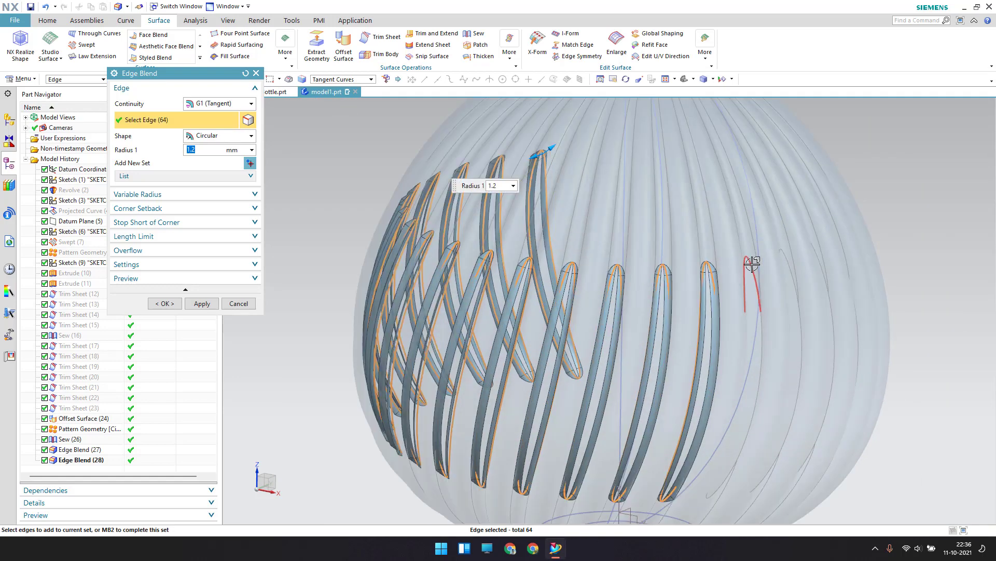
left_click(752, 265)
left_click(769, 317)
scroll(769, 316, "up", 2)
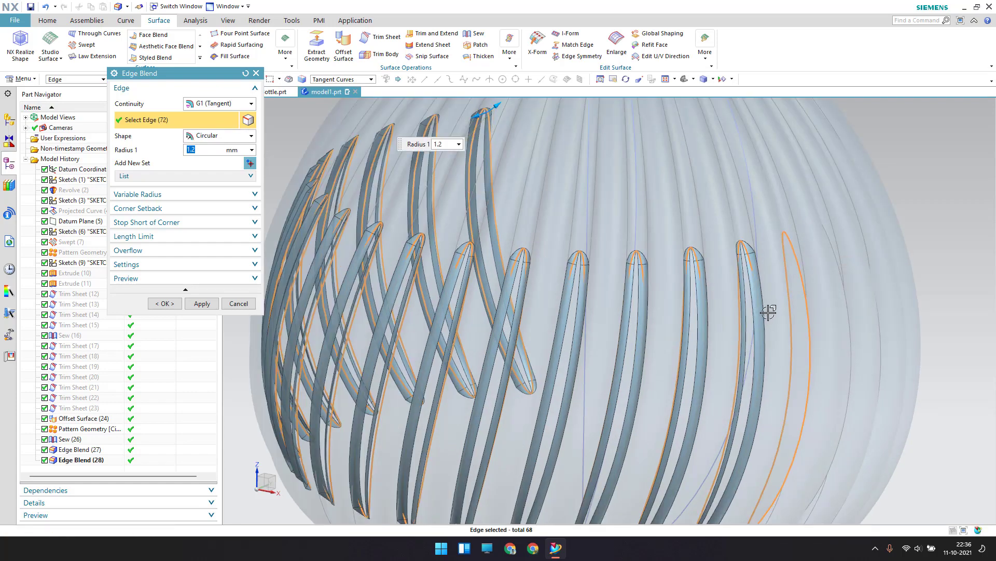
middle_click_drag(769, 312, 722, 286)
left_click(704, 281)
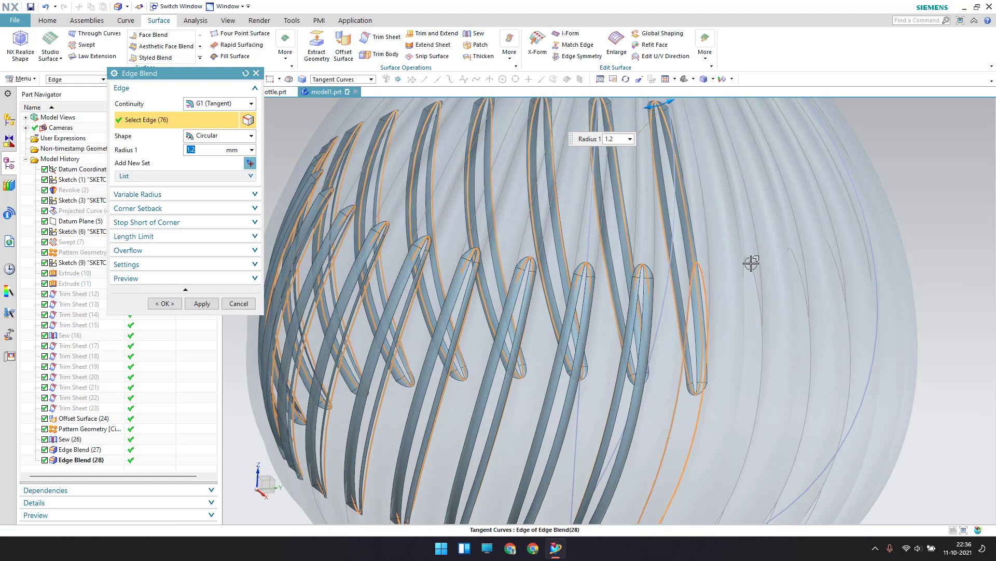
left_click(754, 269)
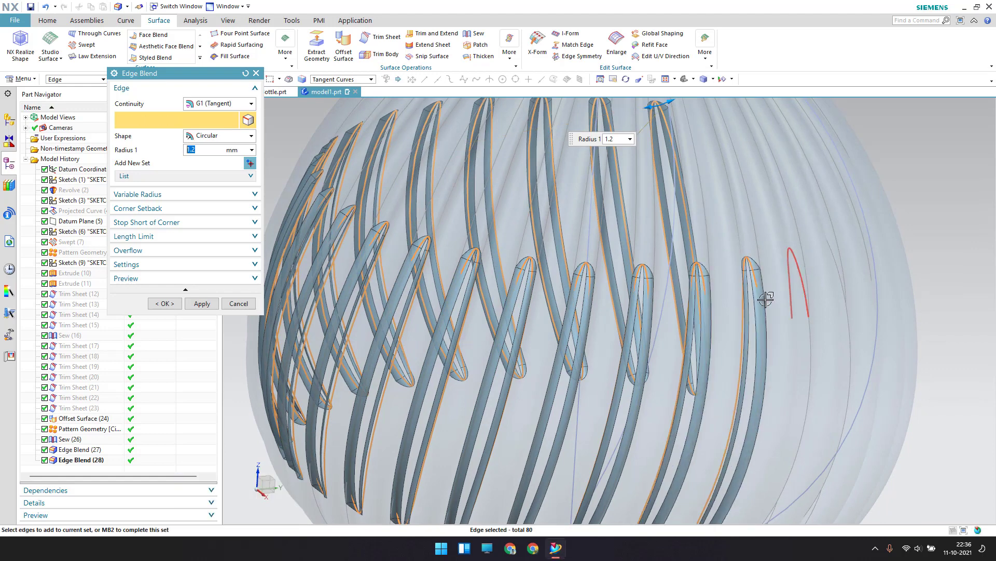
left_click(793, 304)
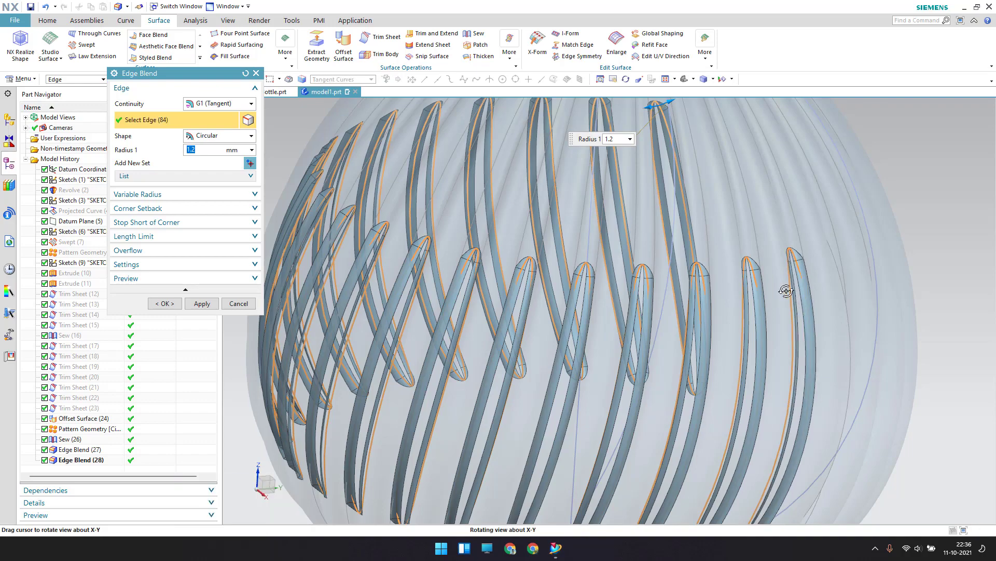
- Add three more adjacent leaf-shaped edge loops around the shell's middle to the 1.2 mm blend
middle_click_drag(786, 291, 770, 302)
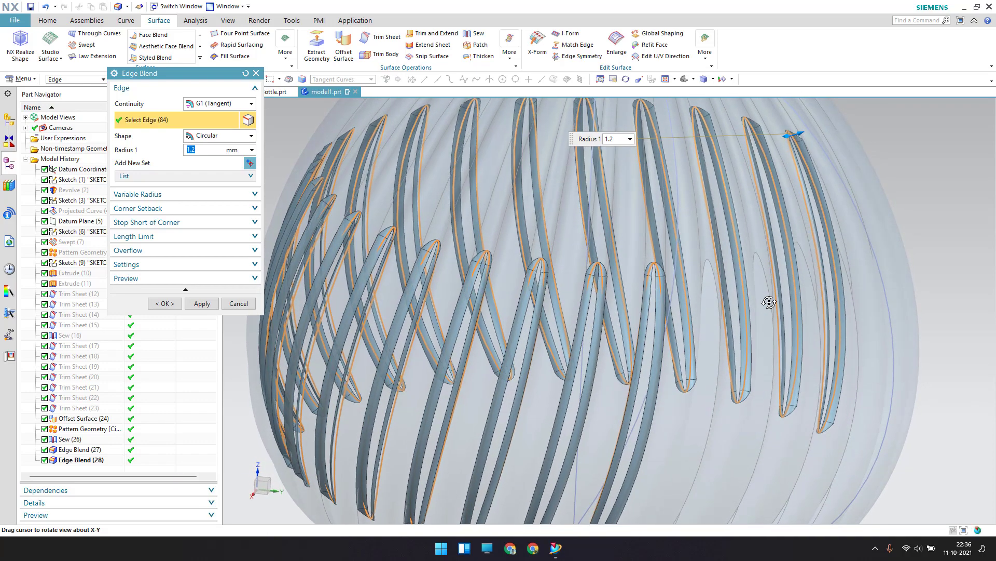
left_click(713, 264)
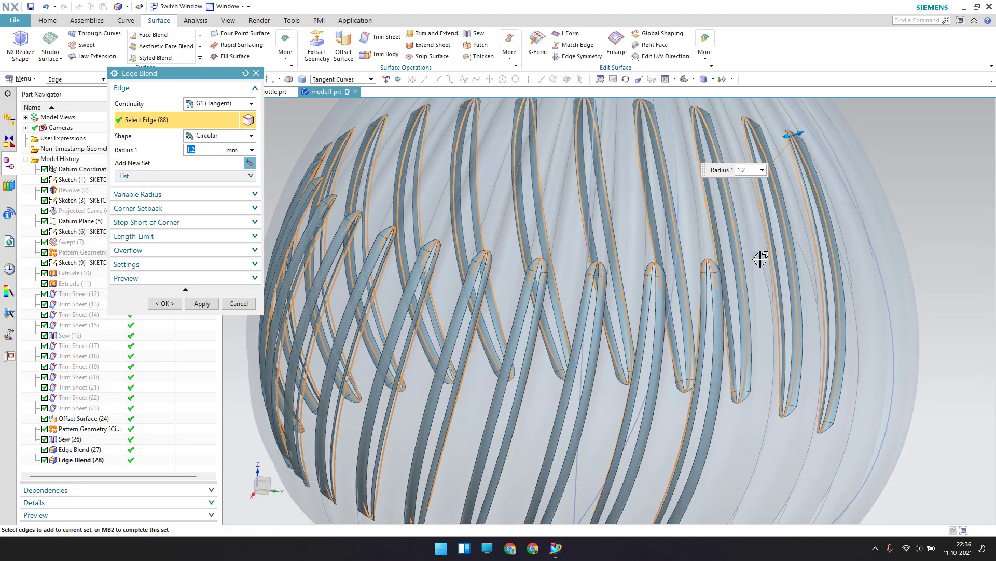
left_click(760, 258)
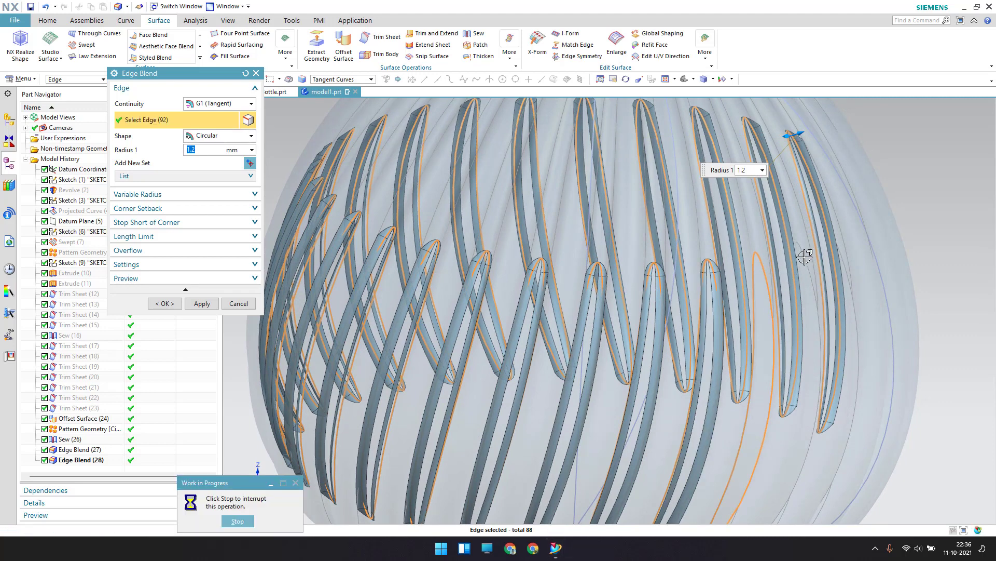
left_click(798, 288)
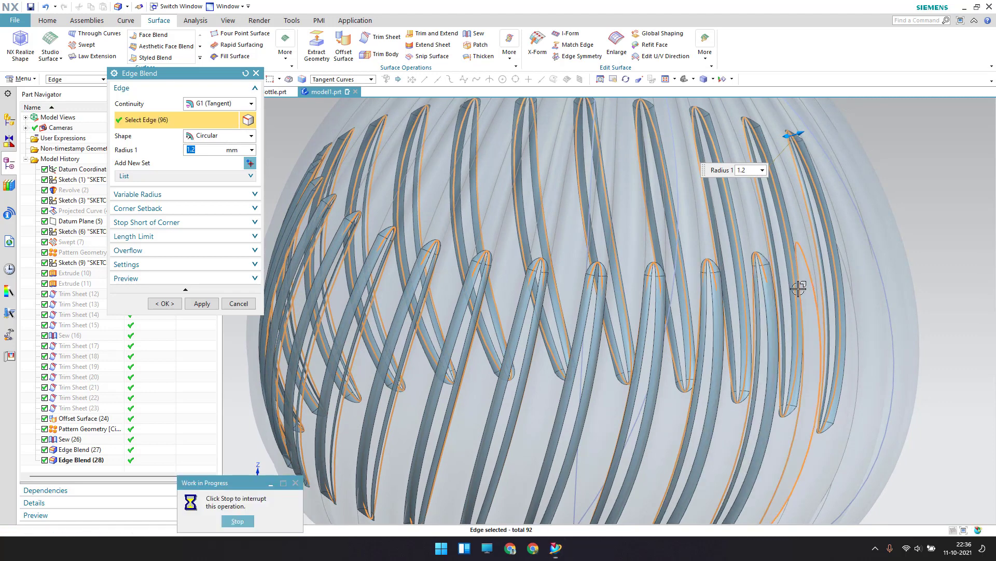
- Extend the 1.2 mm blend selection with the next four leaf-shaped edge loops on the following side of the shell
middle_click_drag(798, 288, 596, 329)
left_click(539, 309)
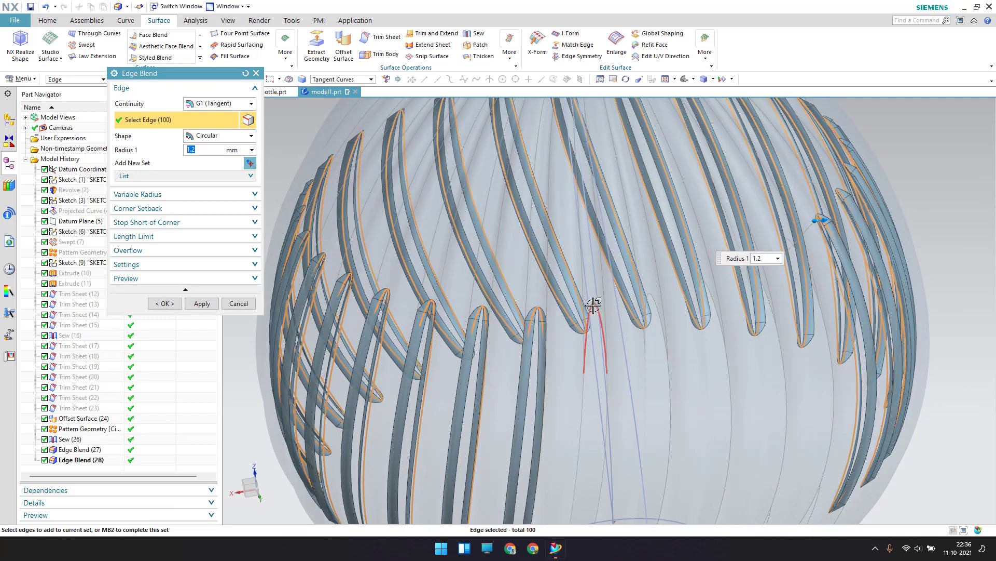
left_click(594, 306)
left_click(650, 295)
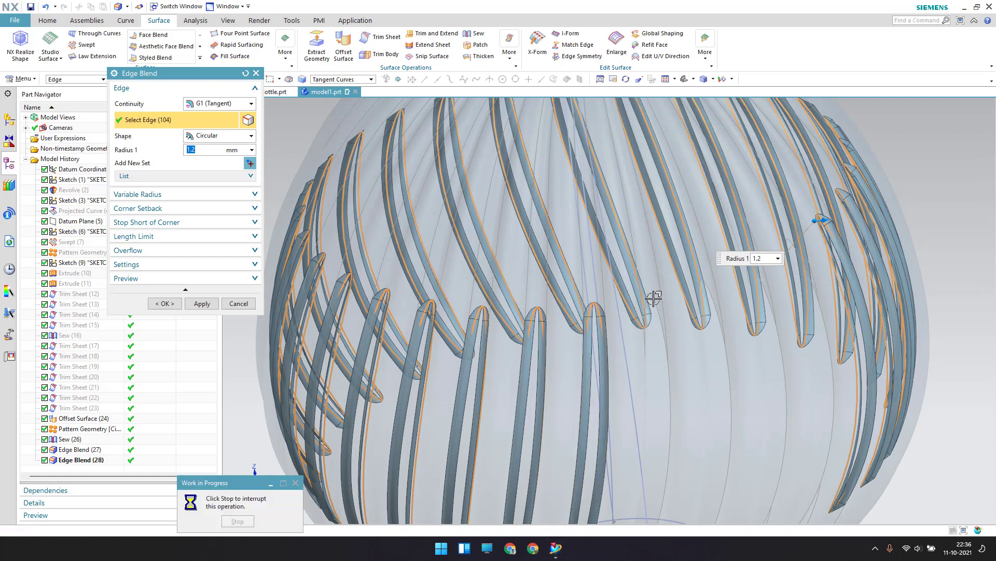
left_click(714, 300)
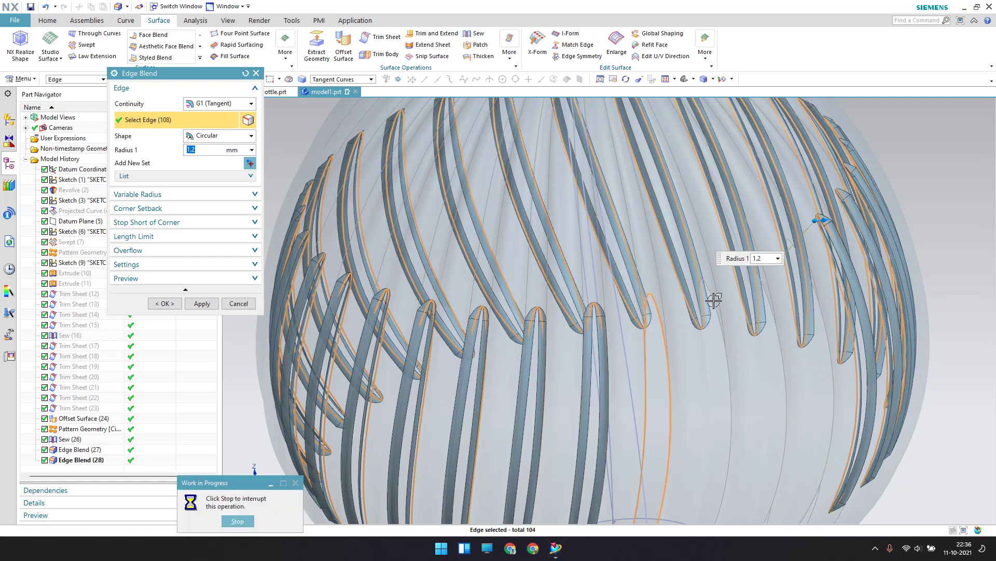
left_click(767, 317)
- Select the last two unblended leaf-shaped edge loops and complete the 1.2 mm edge blend
middle_click_drag(762, 316, 736, 323)
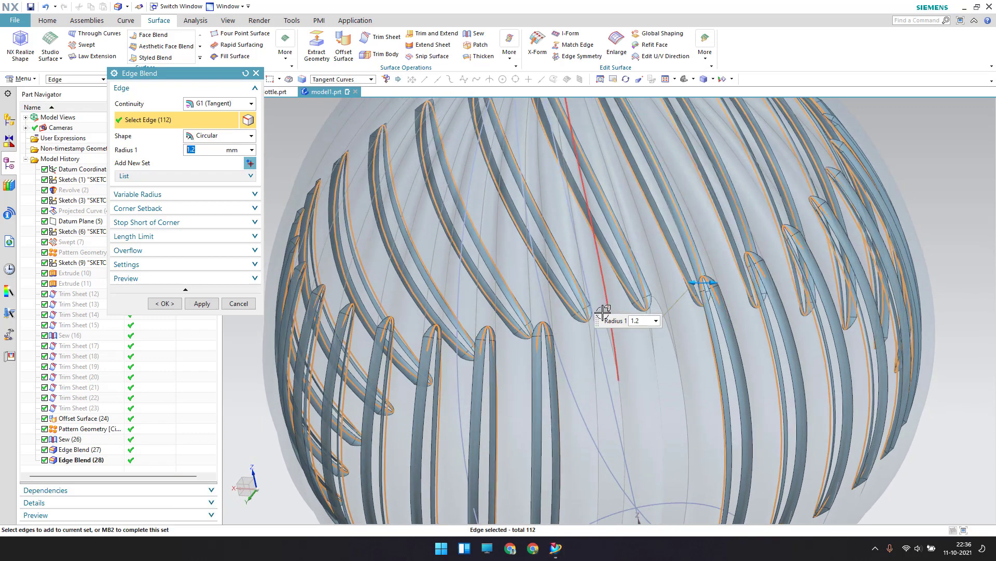
left_click(596, 340)
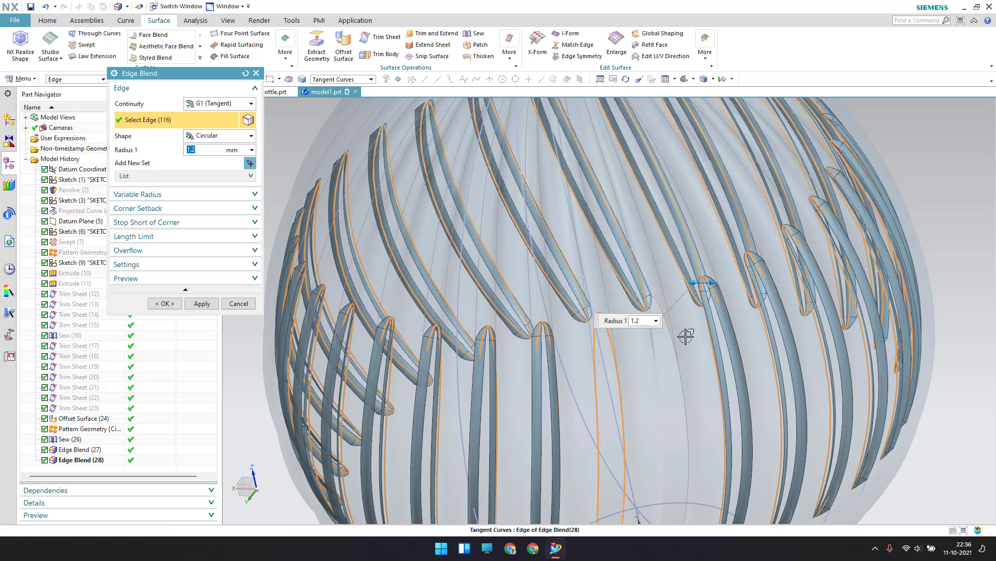
left_click(660, 306)
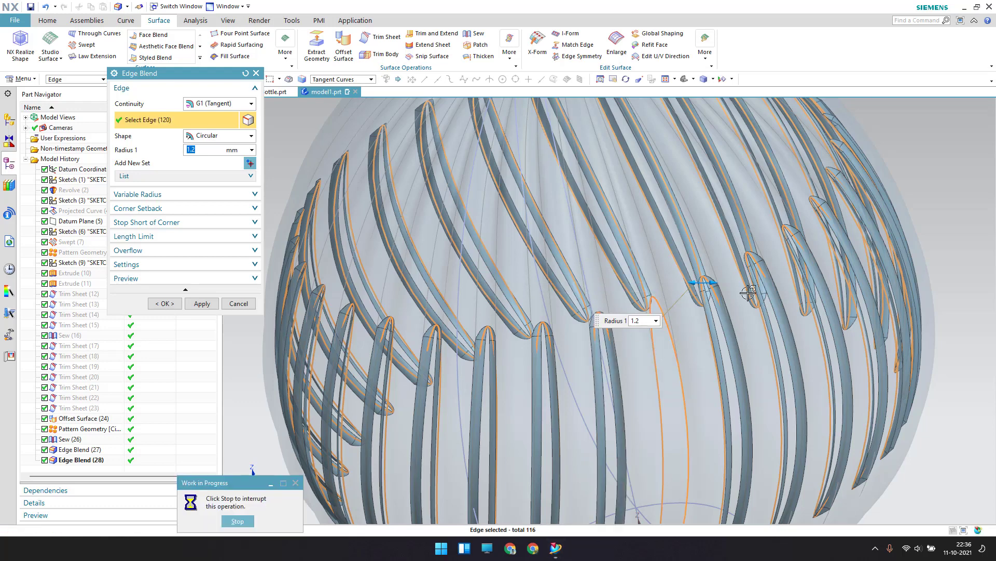
scroll(661, 303, "down", 5)
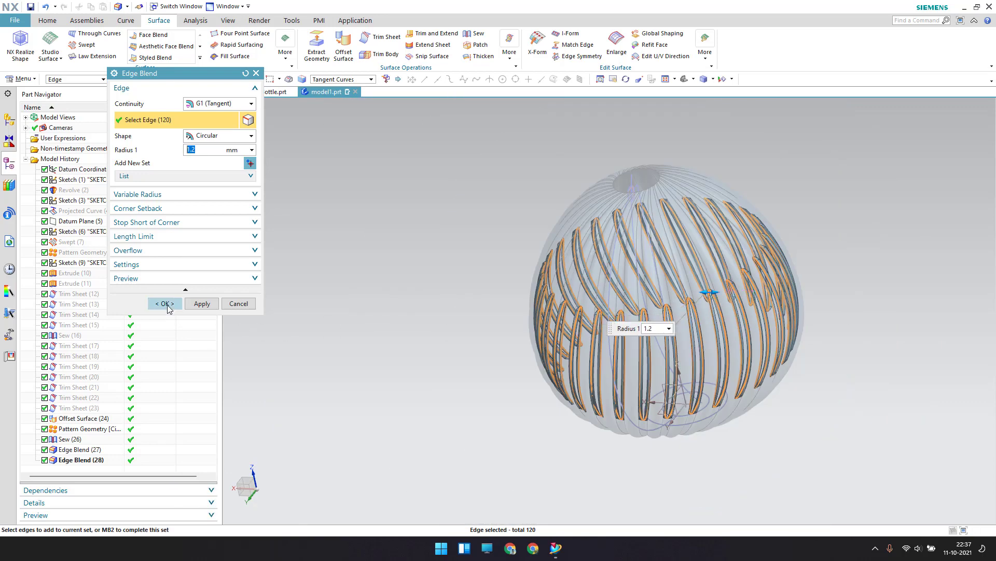
left_click(166, 306)
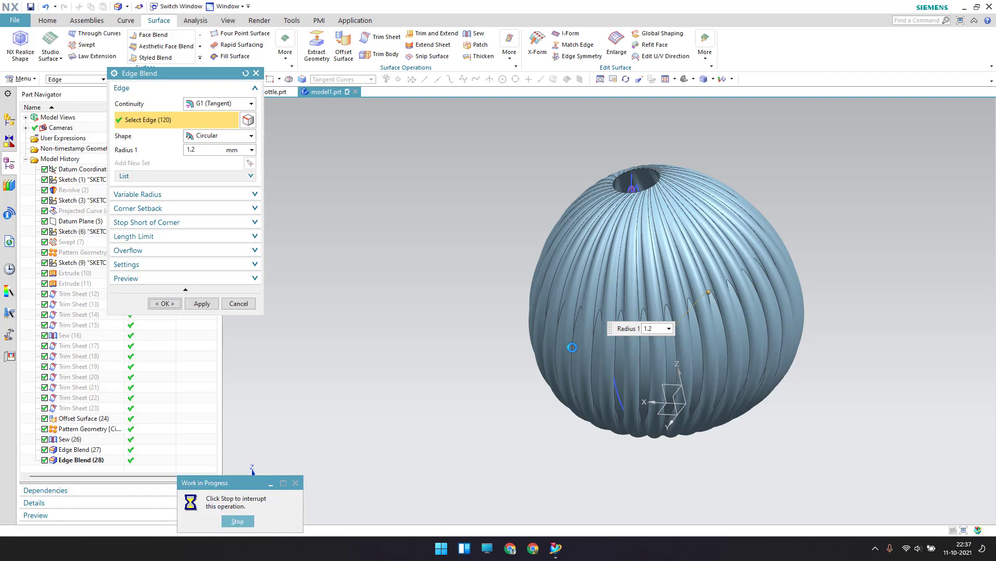
mouse_move(602, 317)
middle_mouse_down()
mouse_move(606, 296)
mouse_move(618, 306)
middle_mouse_up()
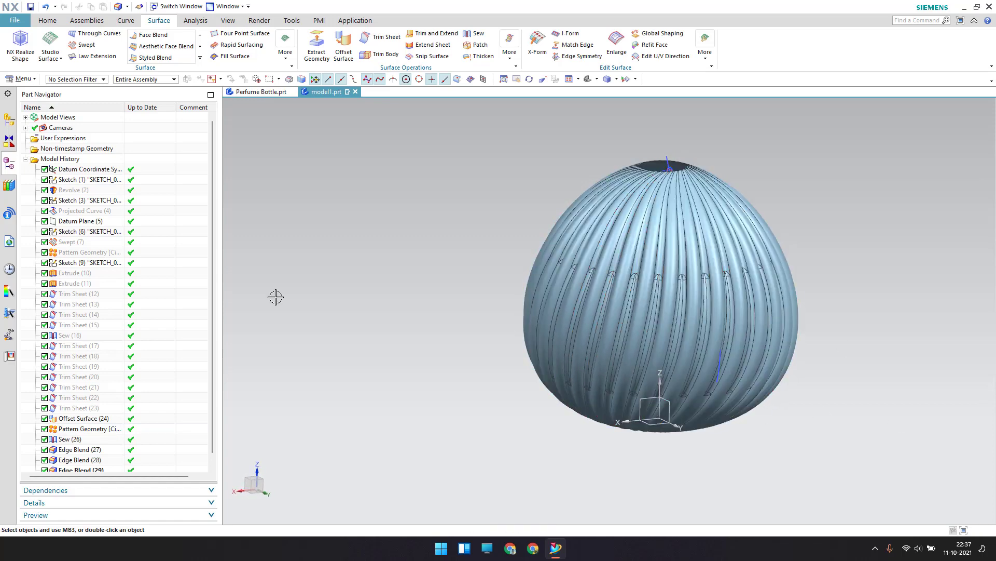
- Start a sketch on the default XZ plane and draw a horizontal line about 140 mm long across the shell's base
left_click(47, 20)
left_click(16, 44)
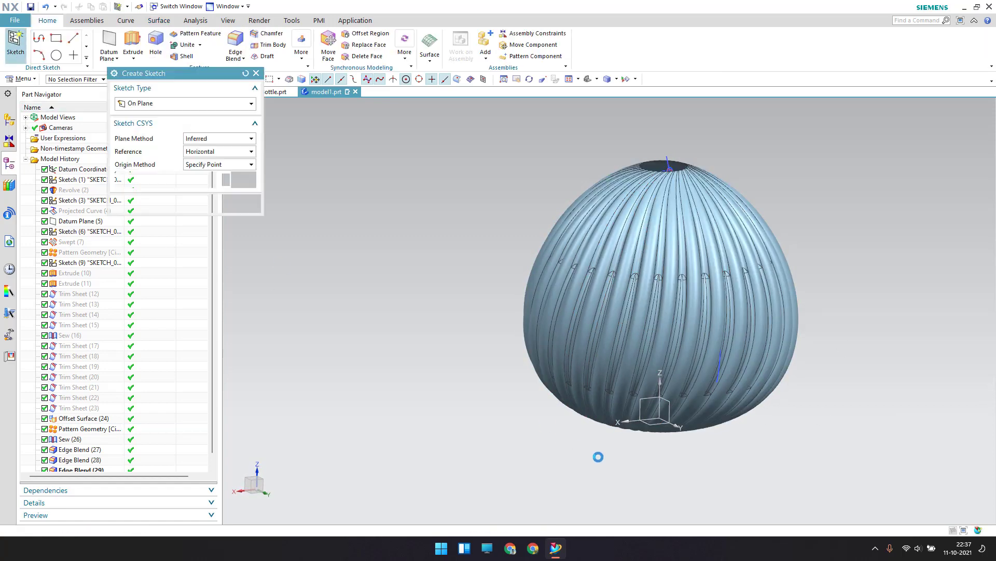
middle_click(512, 363)
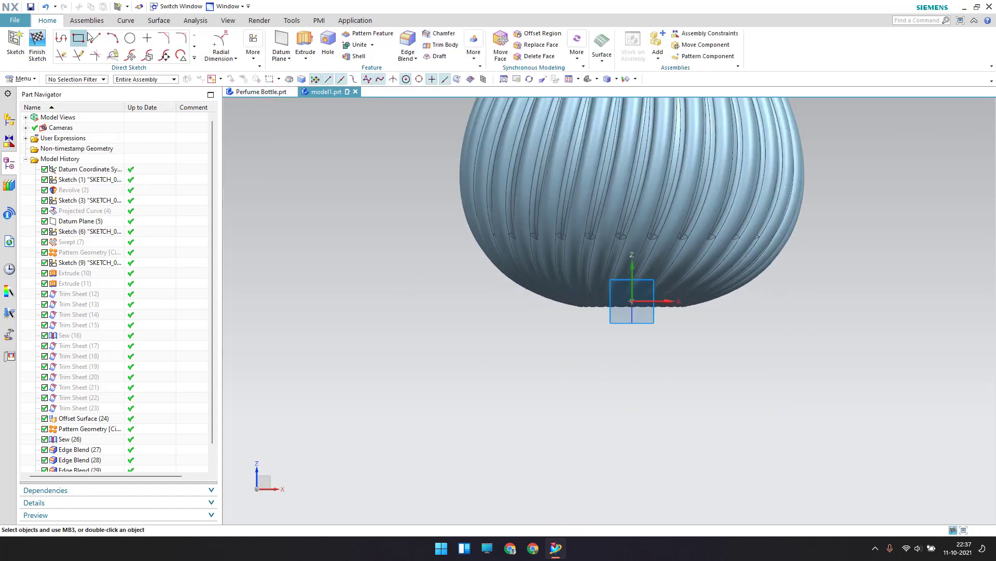
left_click(96, 39)
scroll(540, 311, "down", 2)
scroll(503, 299, "up", 1)
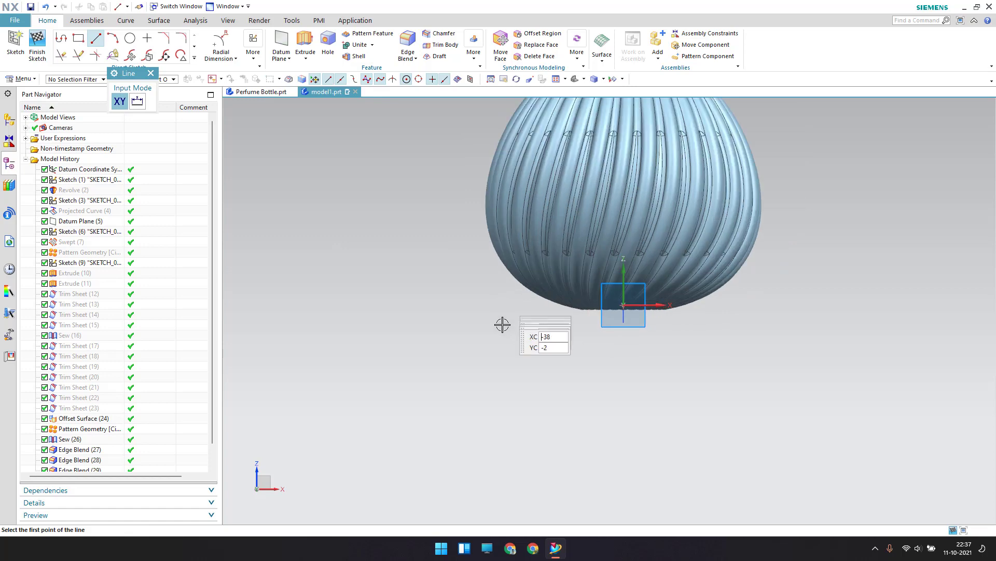
left_click(471, 289)
left_click(917, 289)
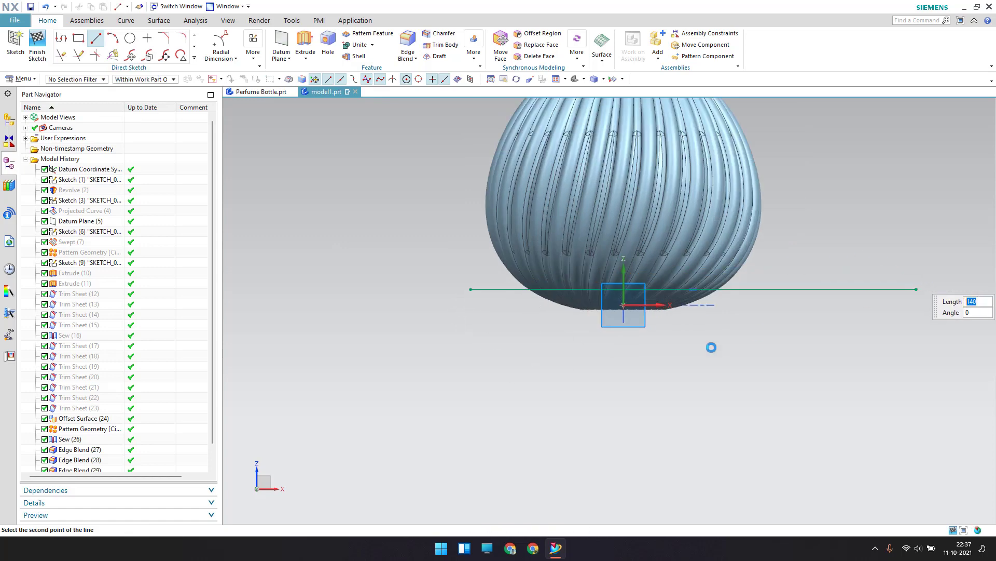
- Draw a second horizontal line across the shell just below its top opening
scroll(676, 358, "down", 3)
scroll(644, 204, "up", 5)
left_click(505, 208)
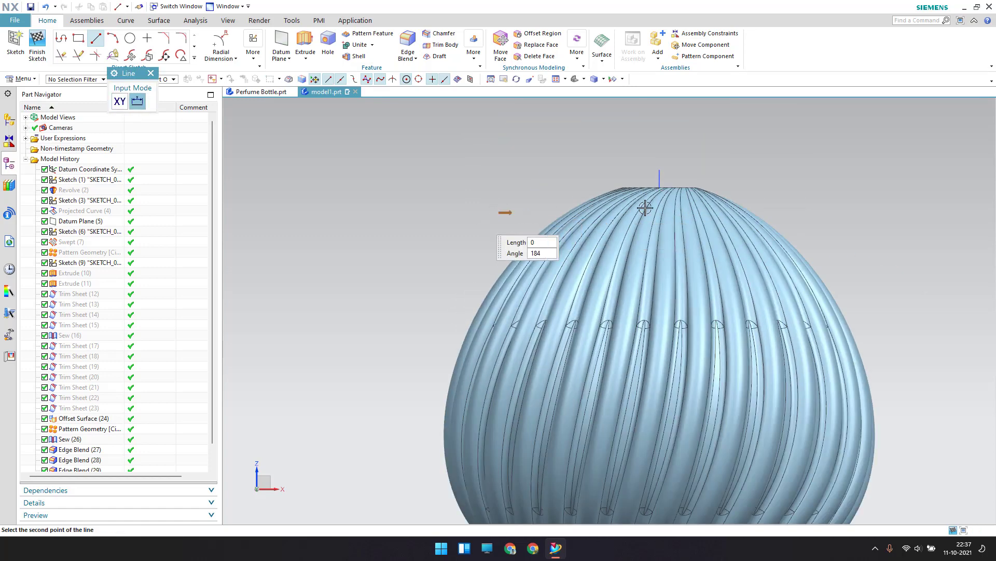
left_click(813, 215)
key("Escape")
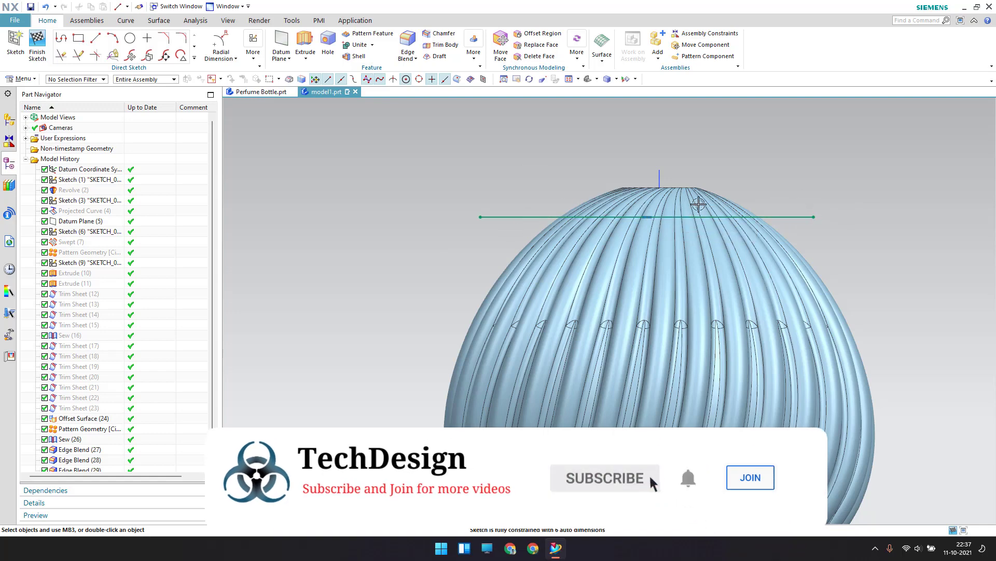
- Move the lower sketch line down to just below the shell's base, about 2 mm below the sketch origin
scroll(571, 261, "down", 3)
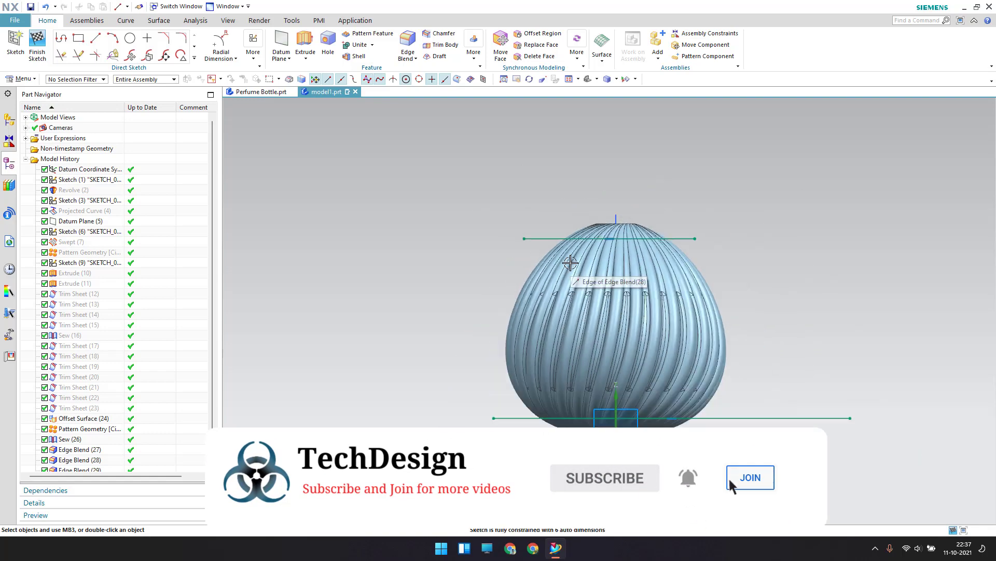
scroll(588, 424, "up", 2)
scroll(835, 418, "down", 2)
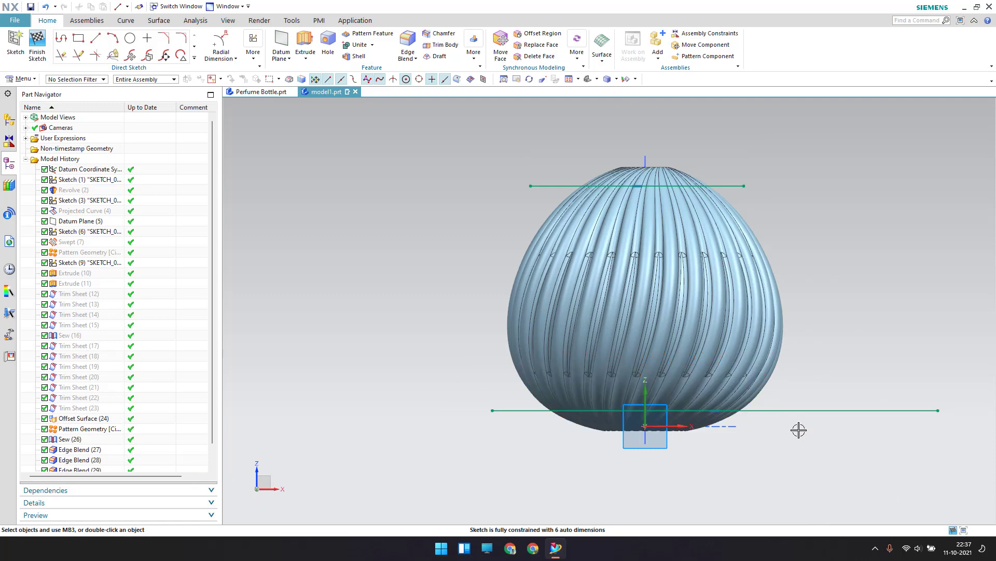
scroll(778, 398, "up", 1)
key("d")
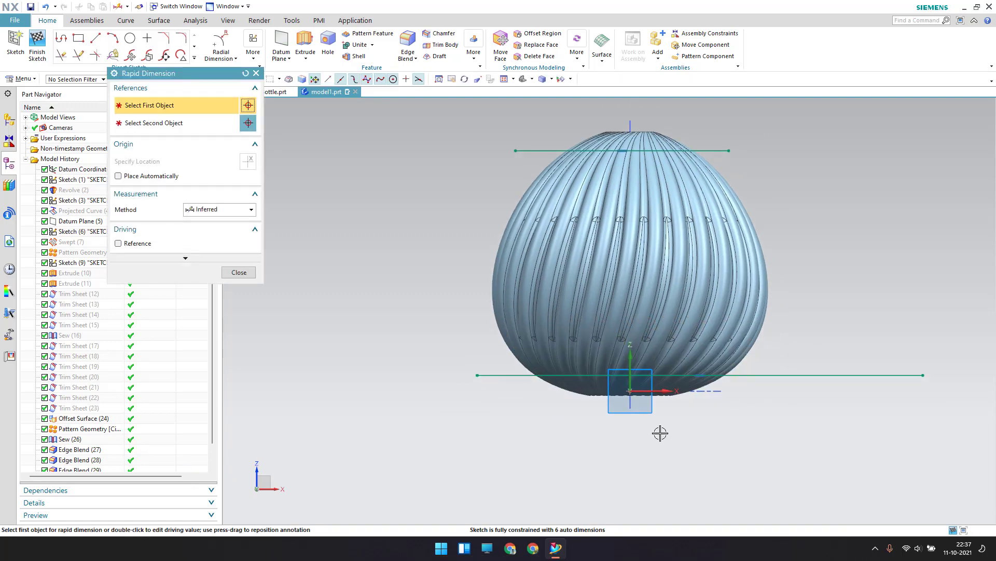
key("Escape")
mouse_move(734, 373)
left_mouse_down()
mouse_move(721, 398)
mouse_move(679, 400)
left_mouse_up()
scroll(678, 400, "up", 4)
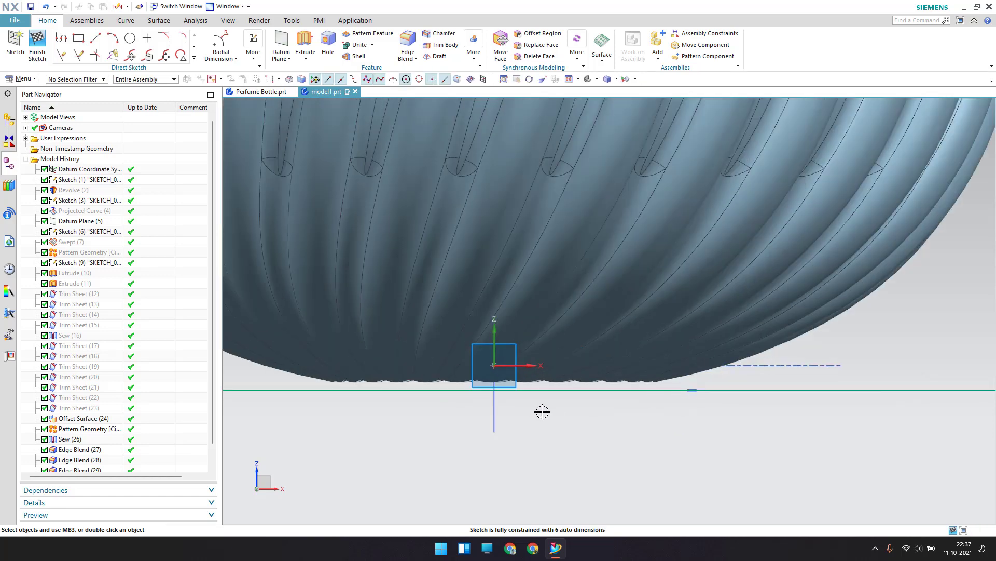
- Dimension the vertical distance between the lower line and the sketch origin and set it to 1.4 mm
key("d")
left_click(558, 392)
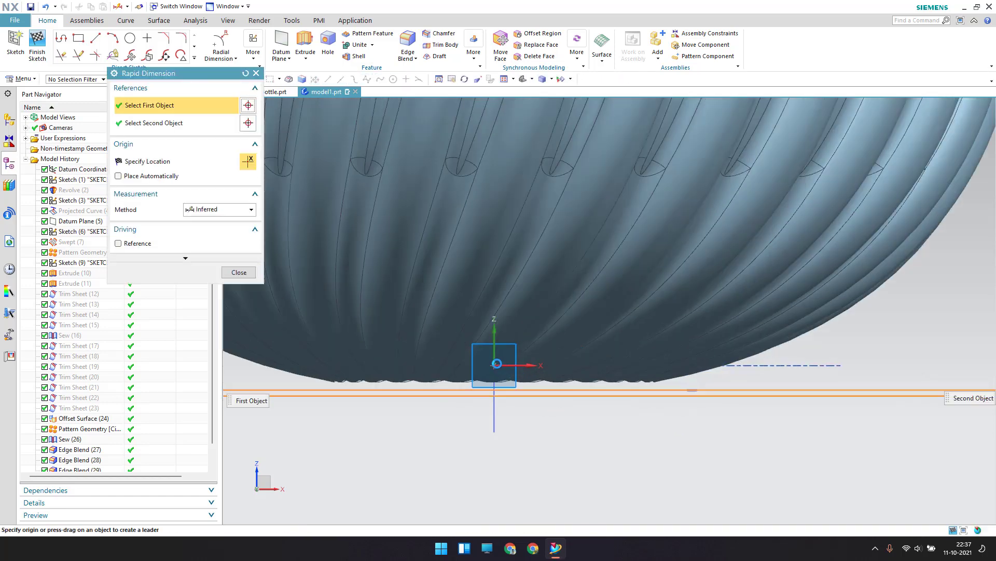
left_click(495, 365)
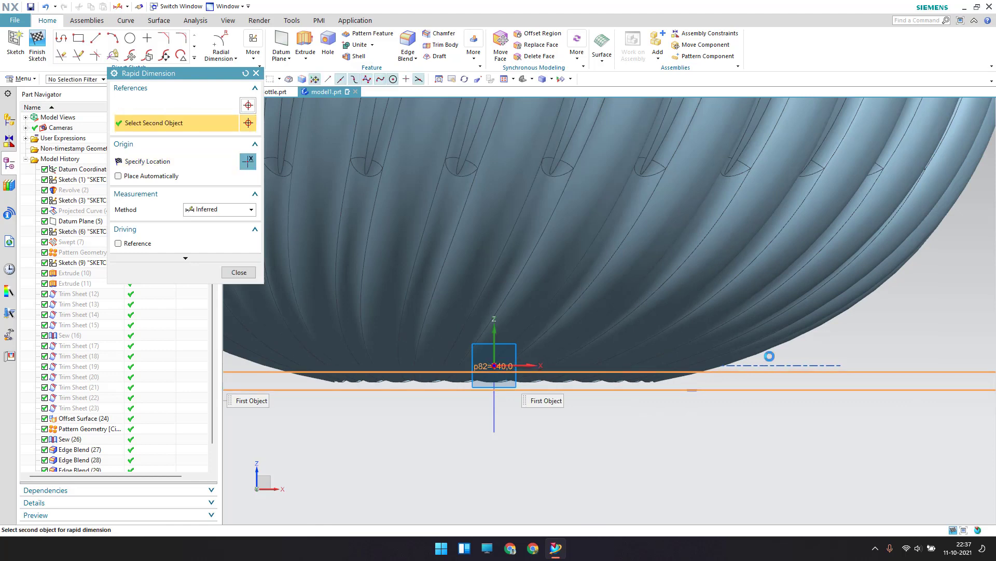
left_click(889, 350)
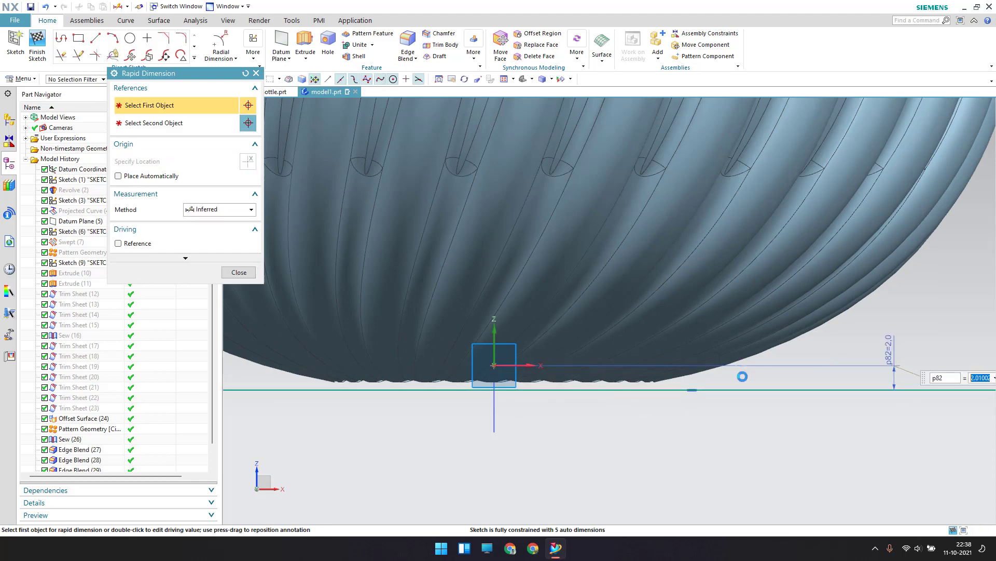
key("Return")
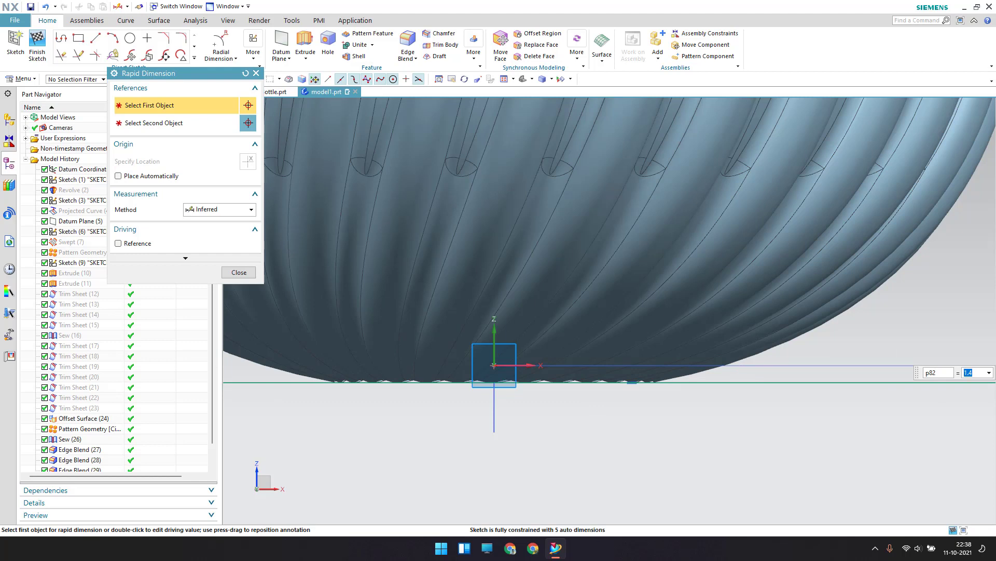
- Try offsets of 1.2 mm and 1.5 mm for the lower line's distance below the origin
scroll(628, 421, "down", 3)
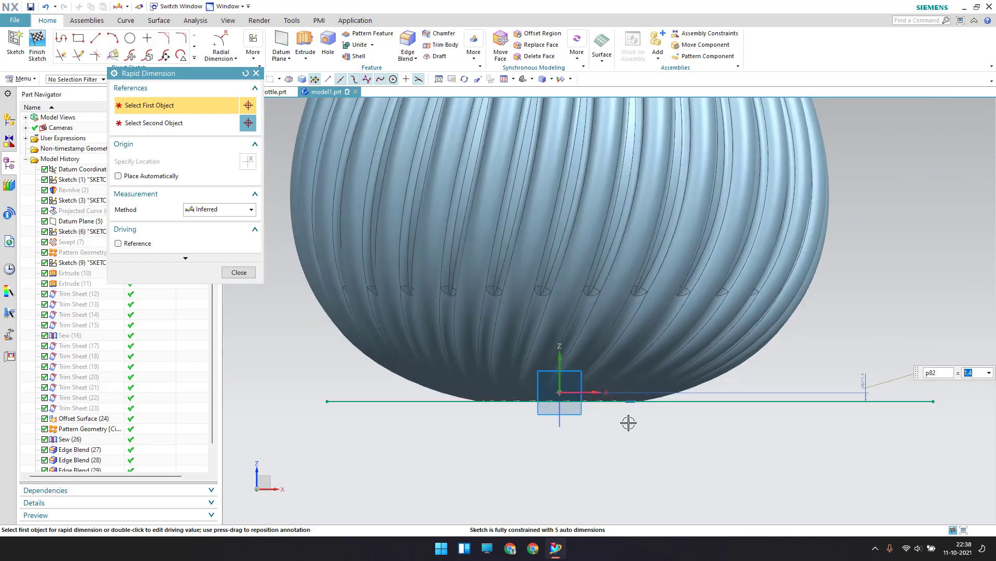
type("1.2")
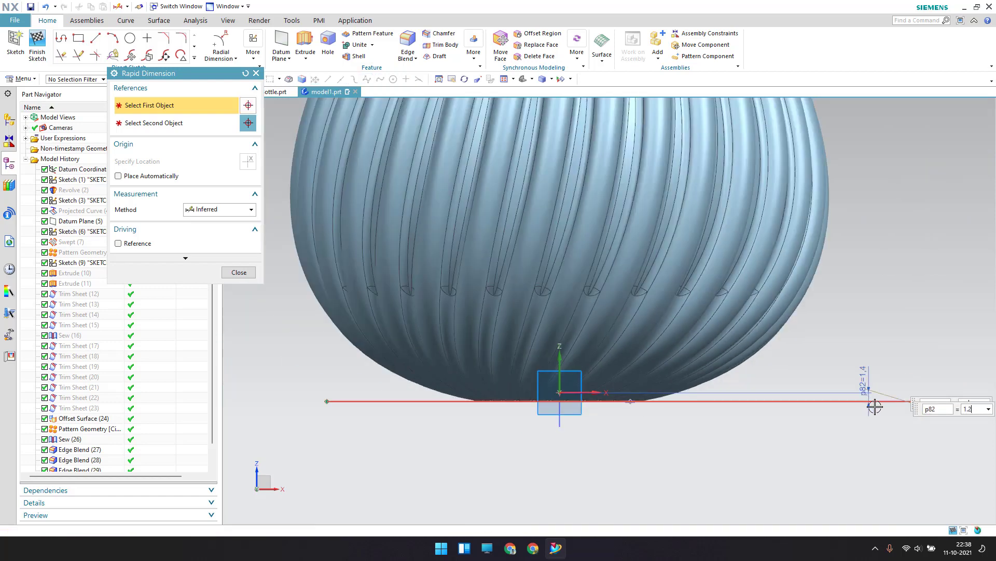
key("Return")
scroll(592, 410, "up", 3)
scroll(595, 408, "down", 5)
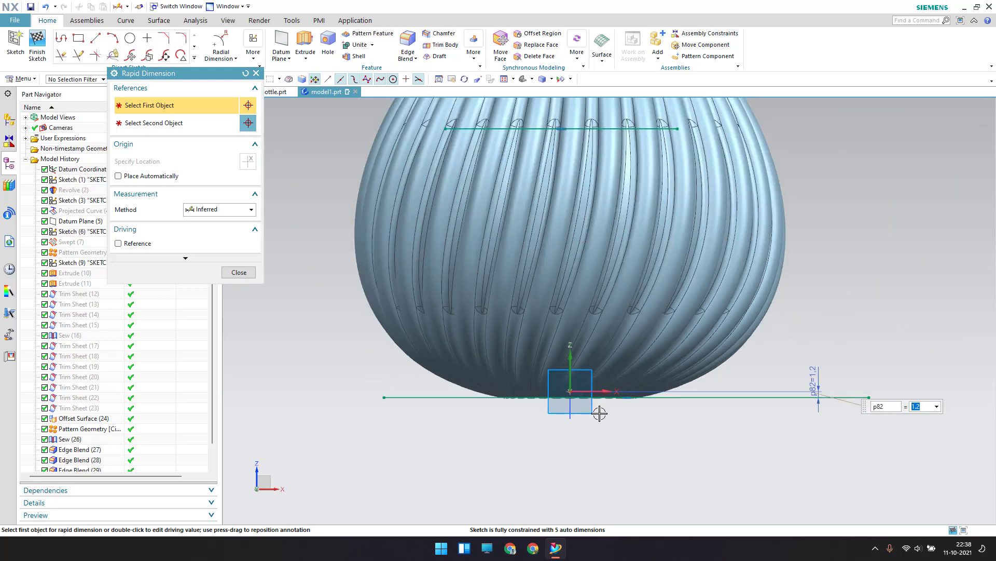
key("Return")
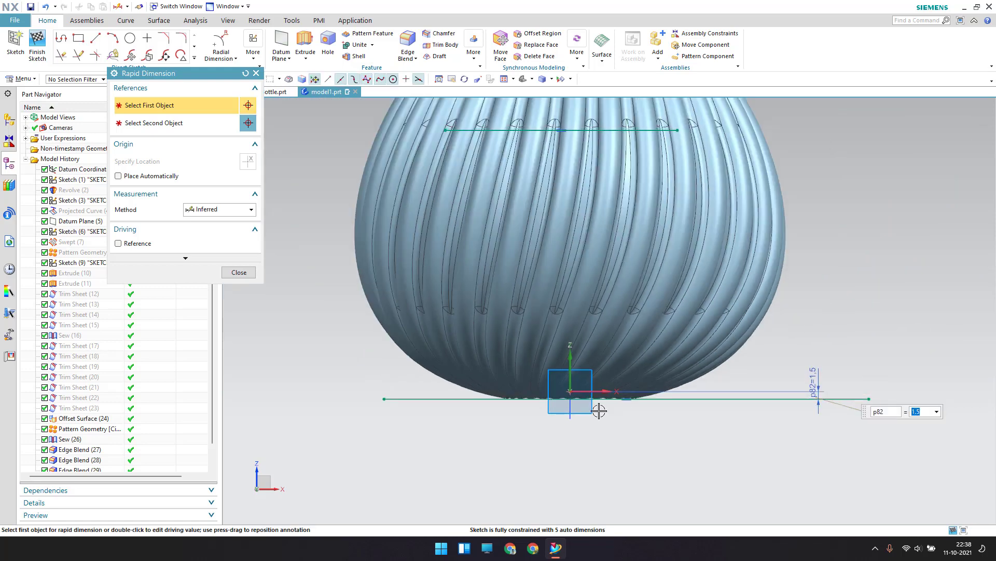
- Set the lower line's distance below the origin to 1 mm and finish dimensioning
type("1")
key("Return")
scroll(596, 408, "up", 5)
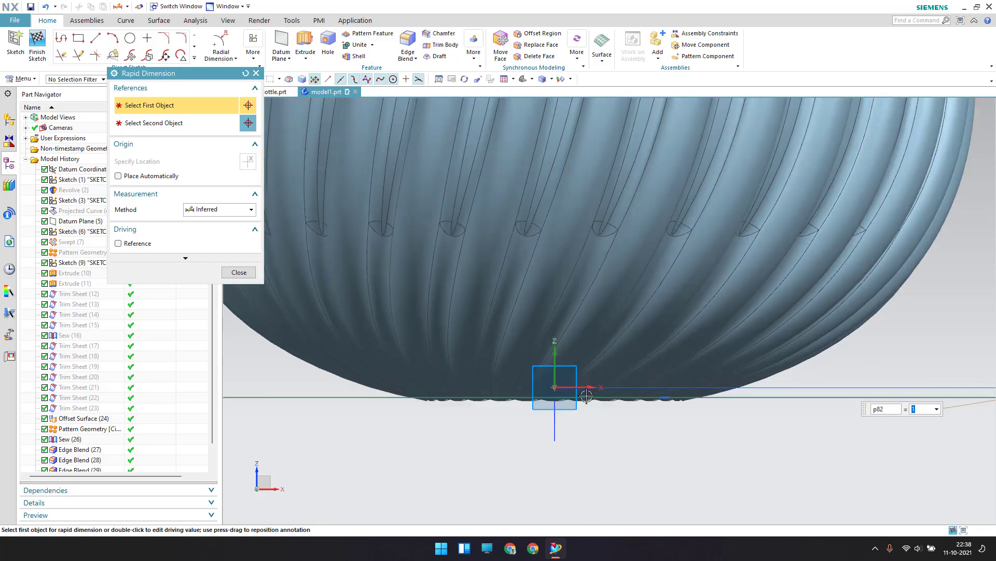
scroll(586, 396, "down", 5)
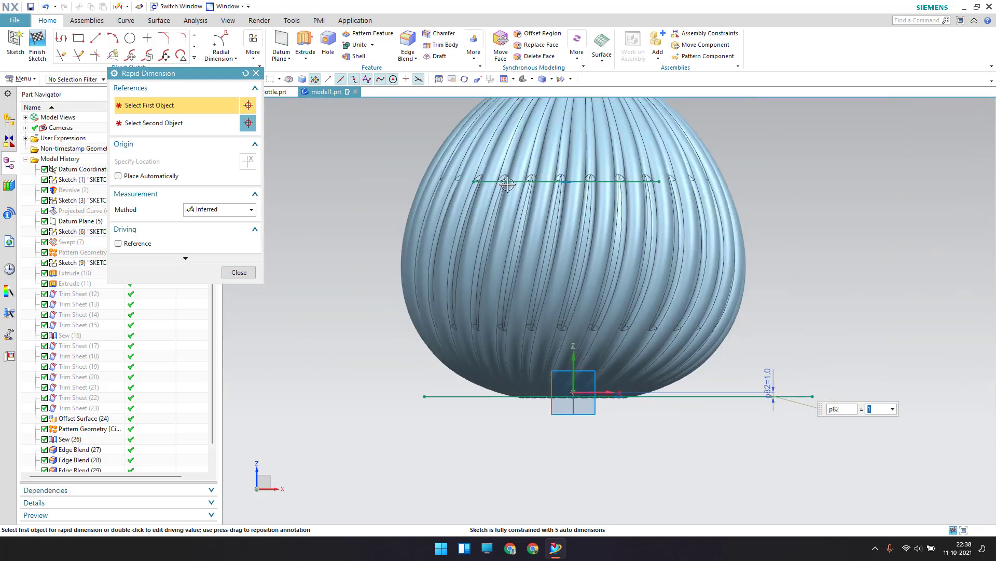
left_click(493, 213)
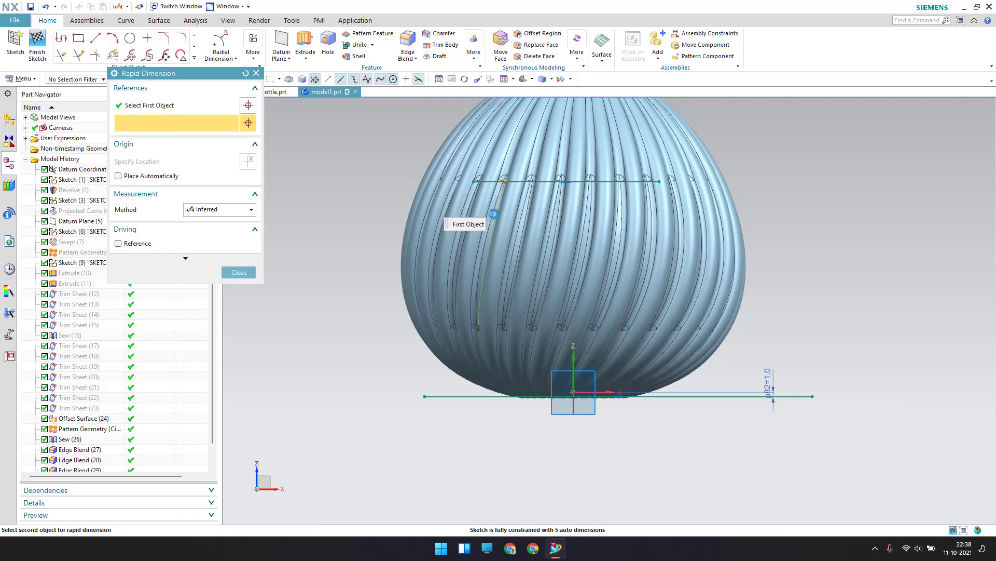
left_click(235, 278)
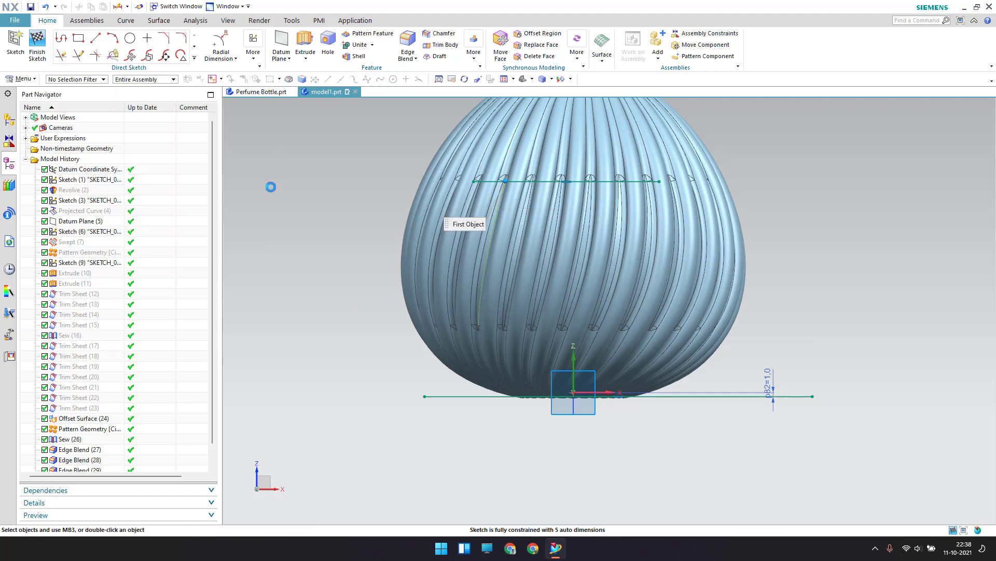
left_click(236, 58)
left_click(244, 72)
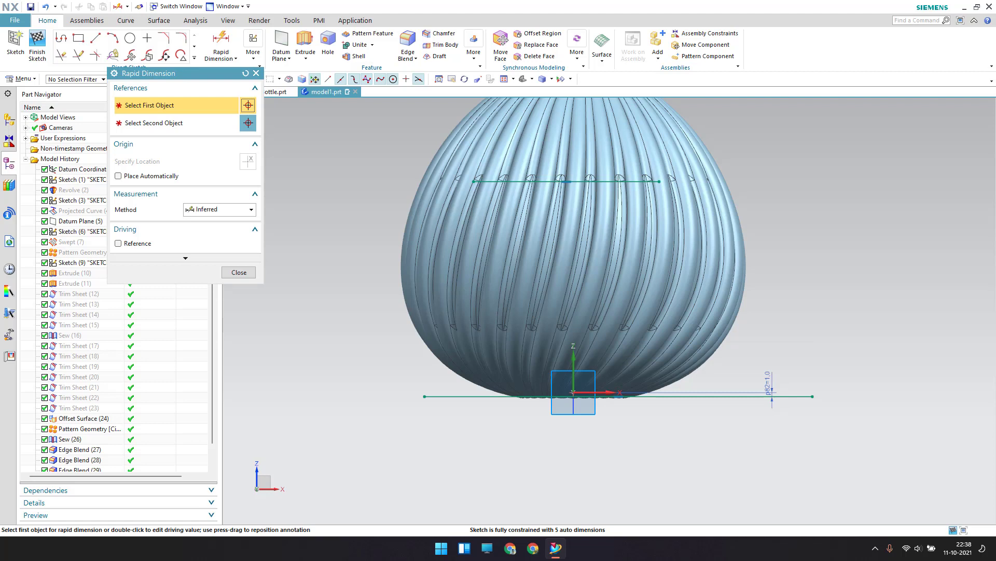
left_click(659, 181)
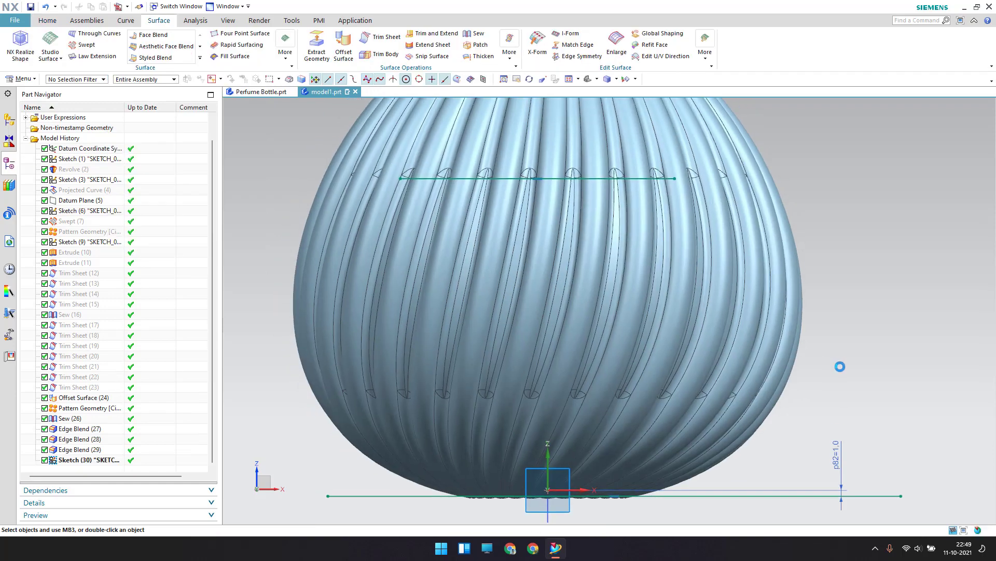
- Delete the upper horizontal line from the sketch, keeping only the lower base line, and finish the sketch
left_click(574, 249)
key("Delete")
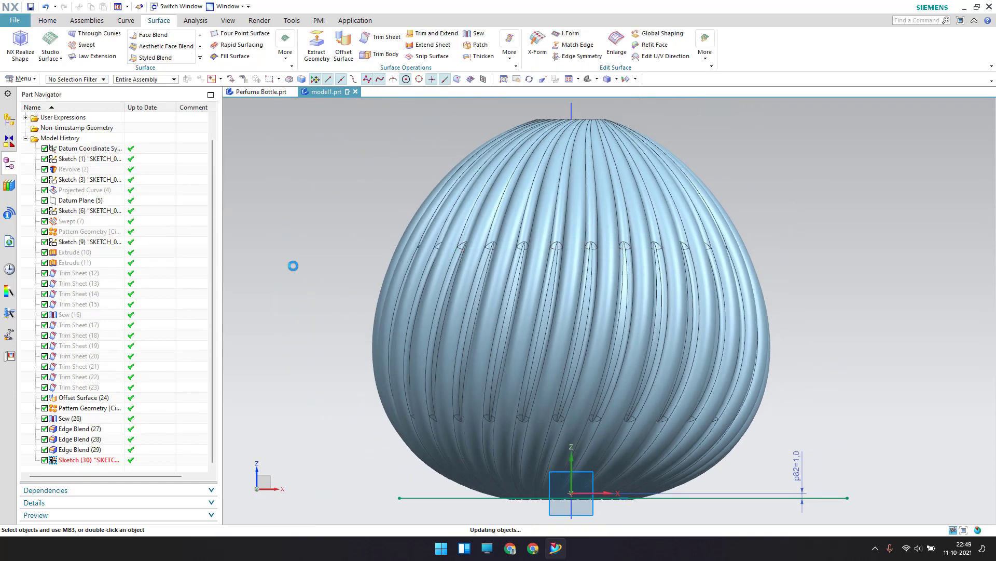
left_click(47, 21)
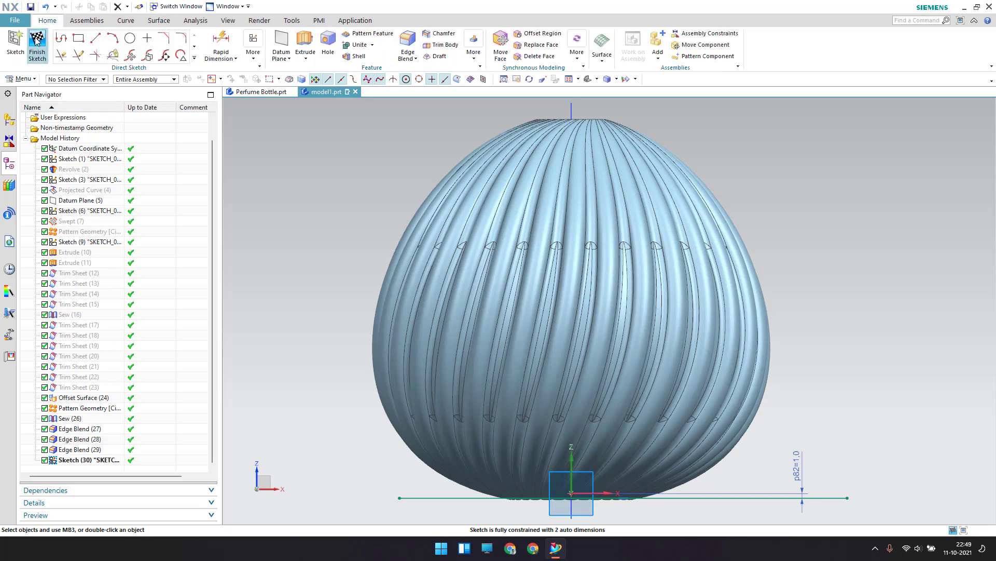
left_click(37, 43)
- Extrude the base line into a flat sheet under the bottle, from a start of -40 mm to an end of 78 mm
left_click(133, 43)
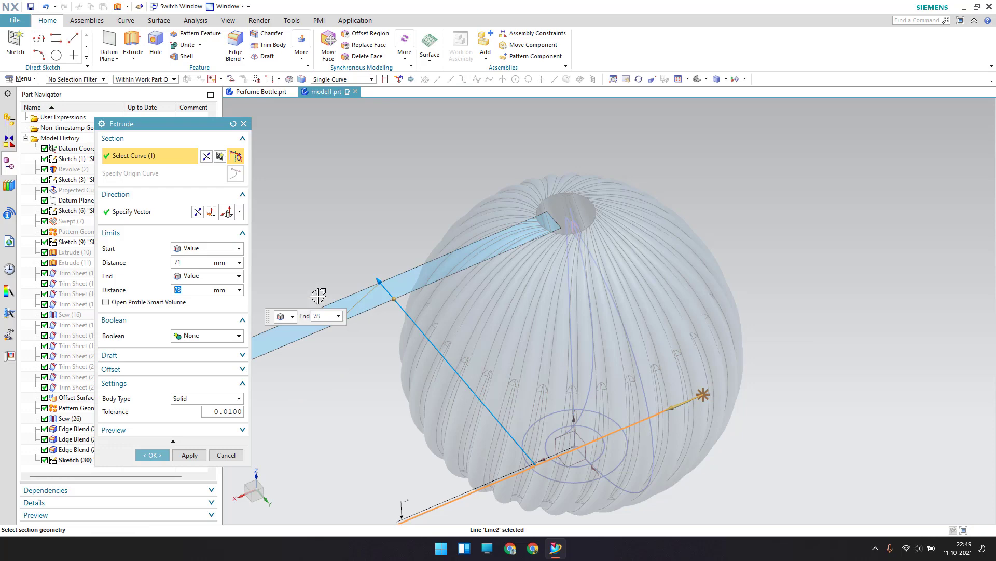
left_click_drag(395, 300, 635, 558)
scroll(506, 176, "down", 3)
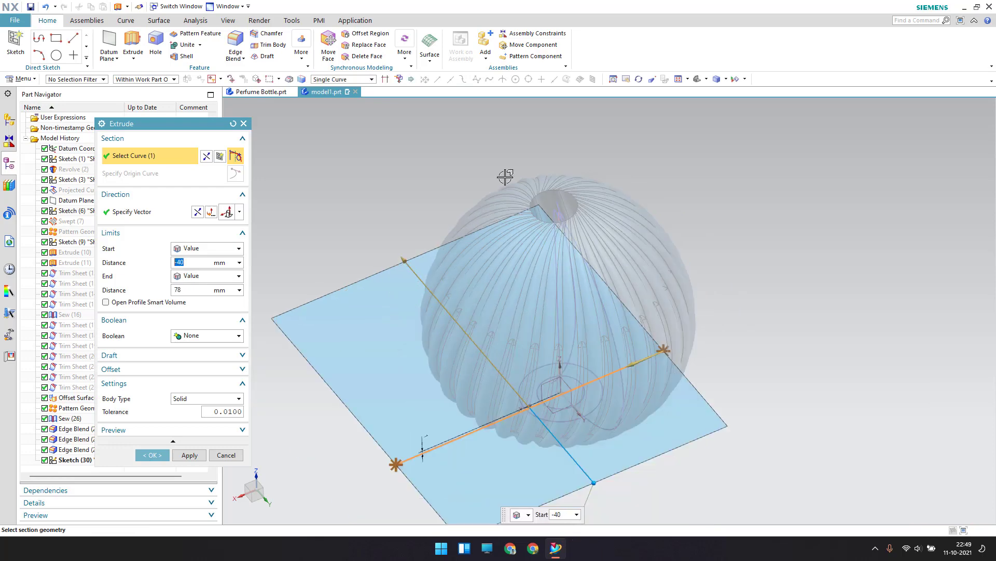
middle_click_drag(528, 303, 527, 203)
scroll(547, 226, "up", 4)
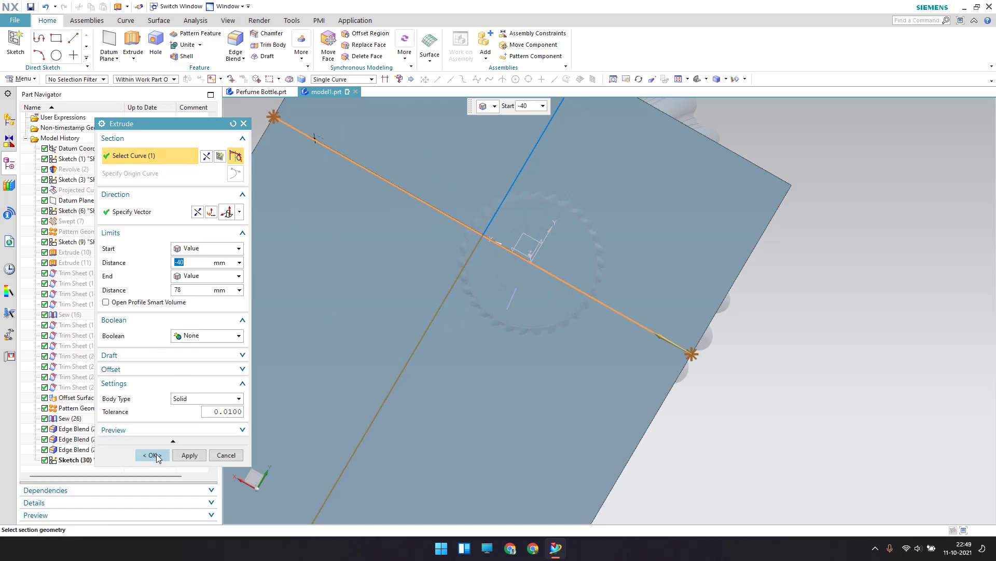
left_click(157, 454)
- Trim the extruded base sheet against the ribbed shell's faces, discarding the region outside the shell's wavy outline
middle_click_drag(437, 288, 500, 321)
scroll(499, 321, "up", 8)
scroll(499, 321, "down", 5)
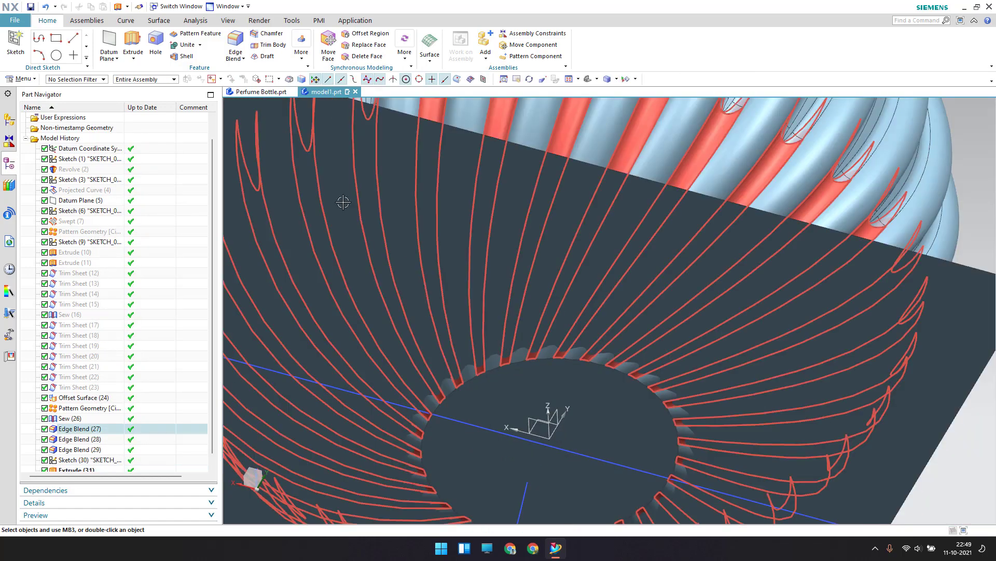
left_click(159, 21)
left_click(384, 37)
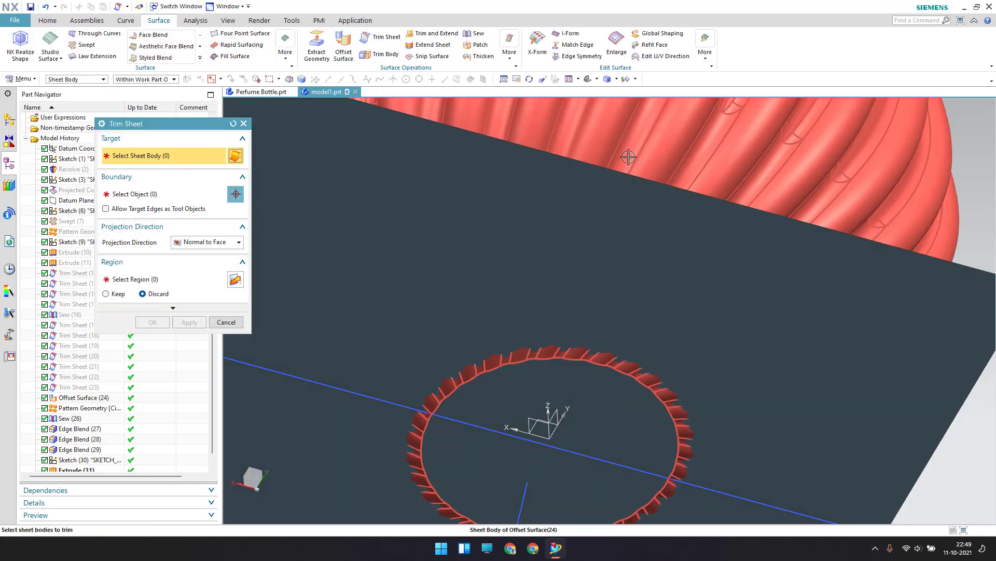
left_click(617, 165)
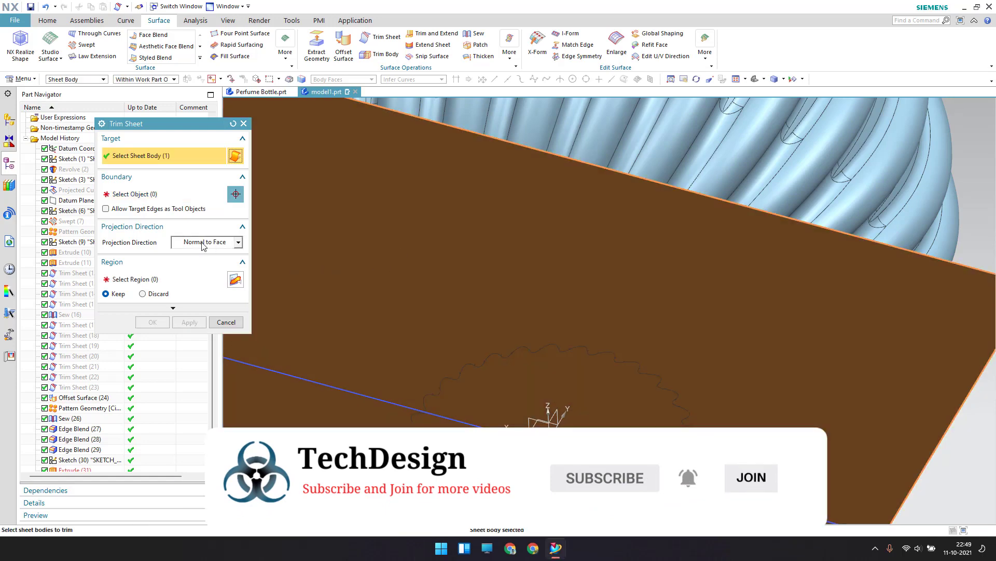
left_click(174, 199)
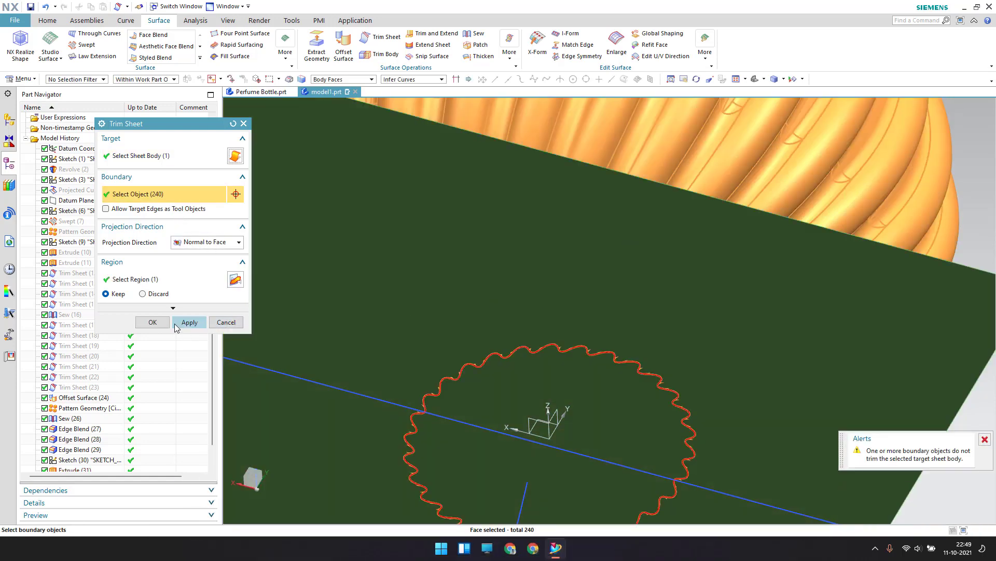
left_click(143, 294)
middle_click(654, 271)
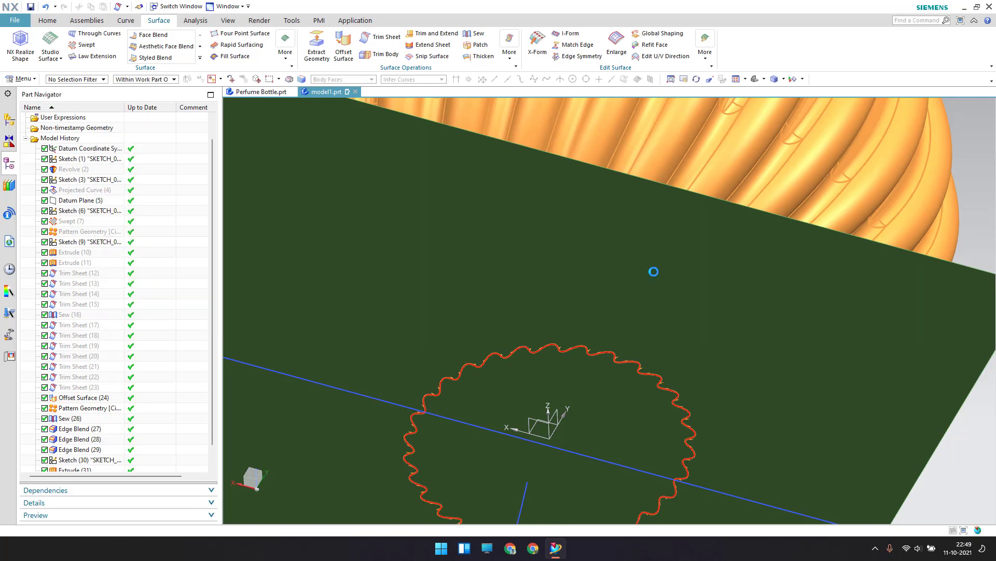
- Sew the trimmed base sheet and the ribbed bottle shell into one body
scroll(654, 271, "up", 3)
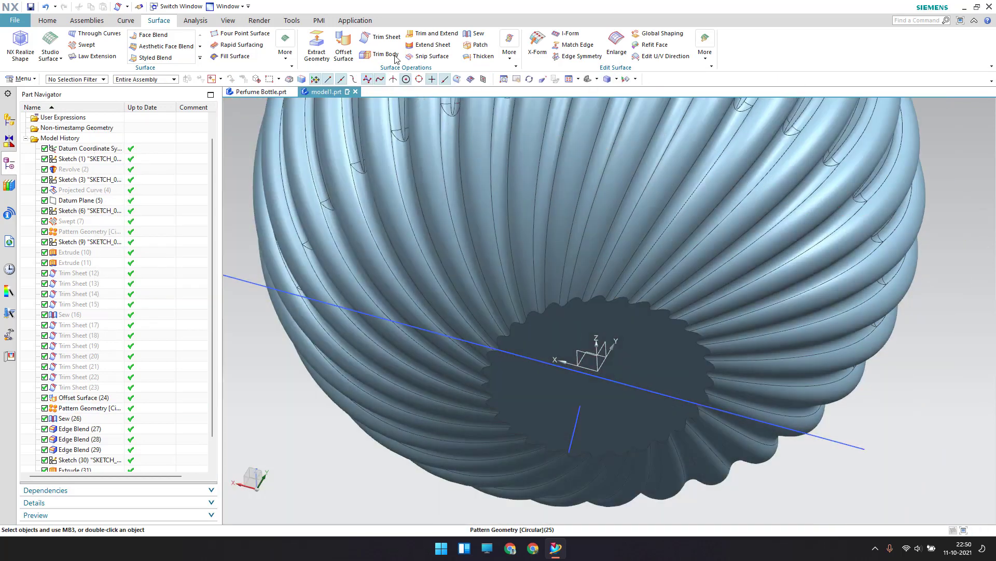
left_click(476, 35)
left_click(631, 345)
left_click(470, 358)
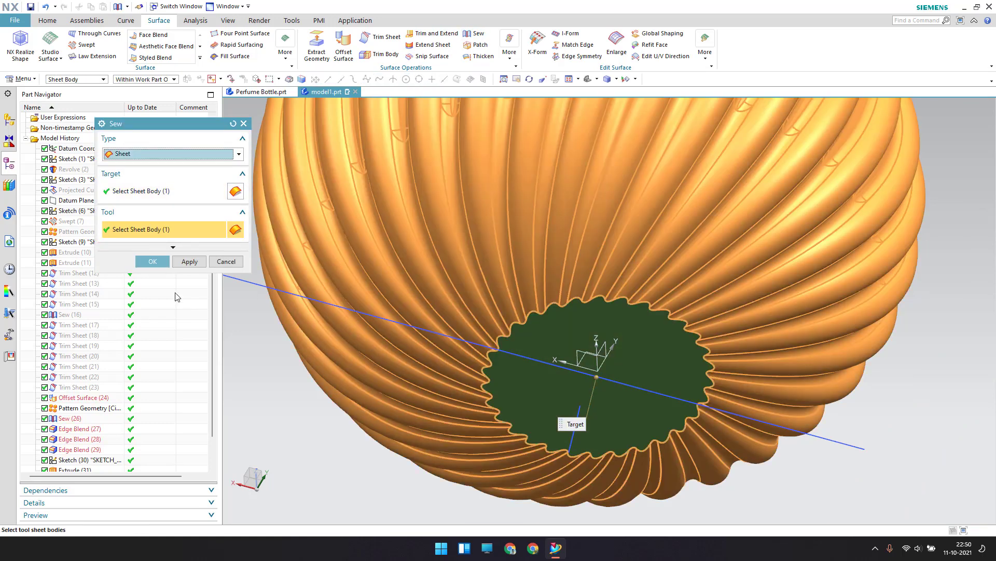
left_click(152, 262)
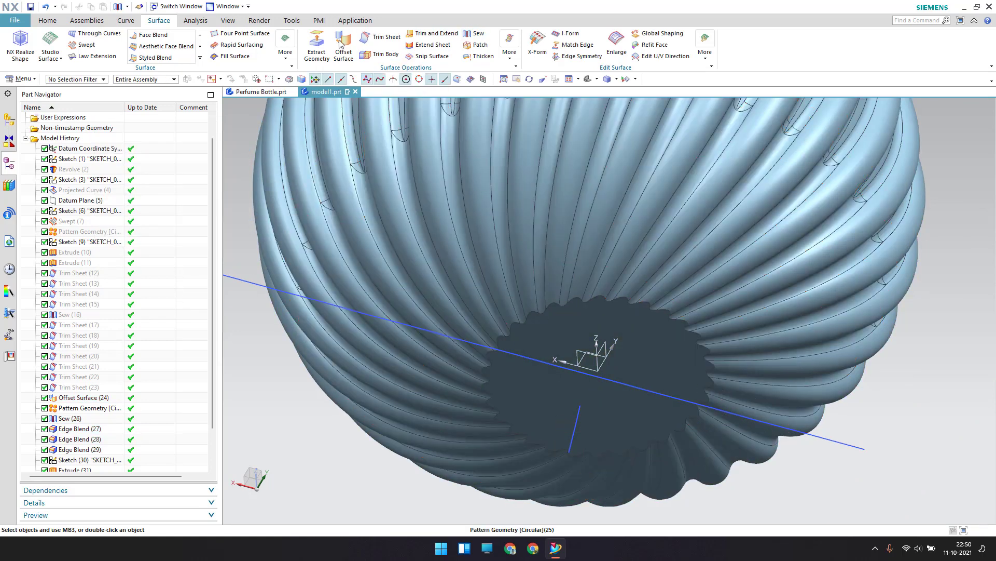
- Blend the wavy edge around the bottle's base with a 1.2 mm circular edge blend
left_click(200, 61)
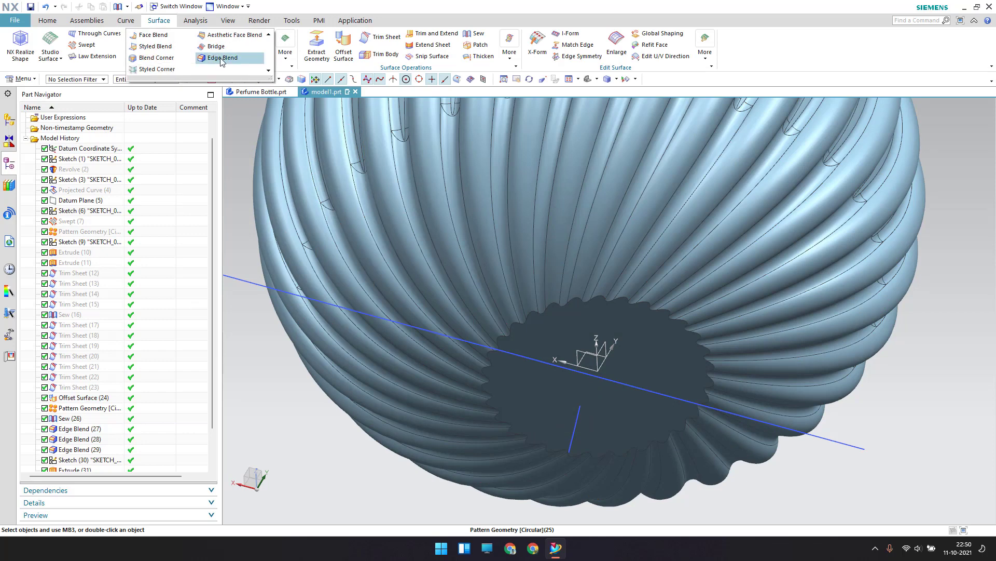
left_click(220, 59)
scroll(593, 301, "up", 2)
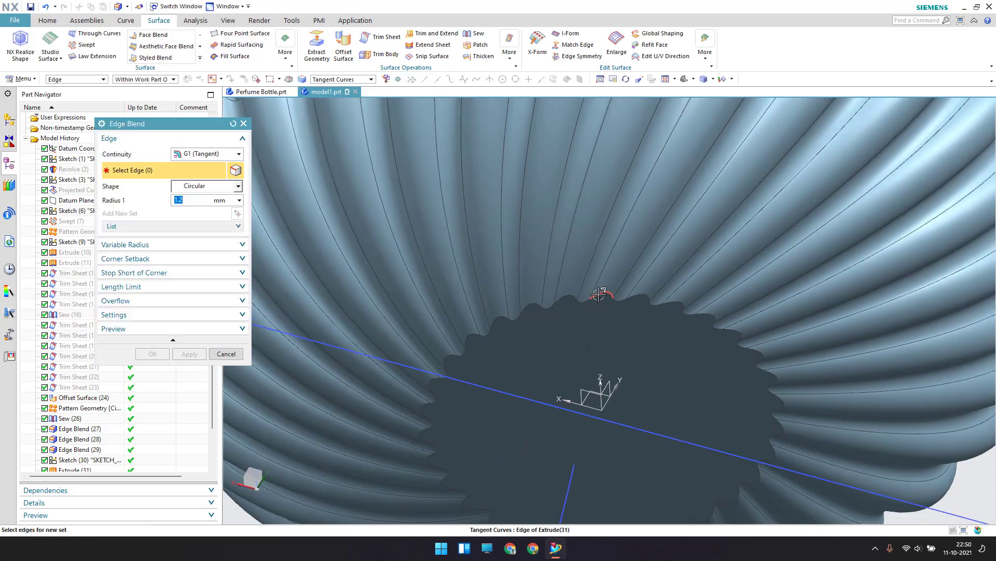
left_click(595, 296)
left_click(146, 356)
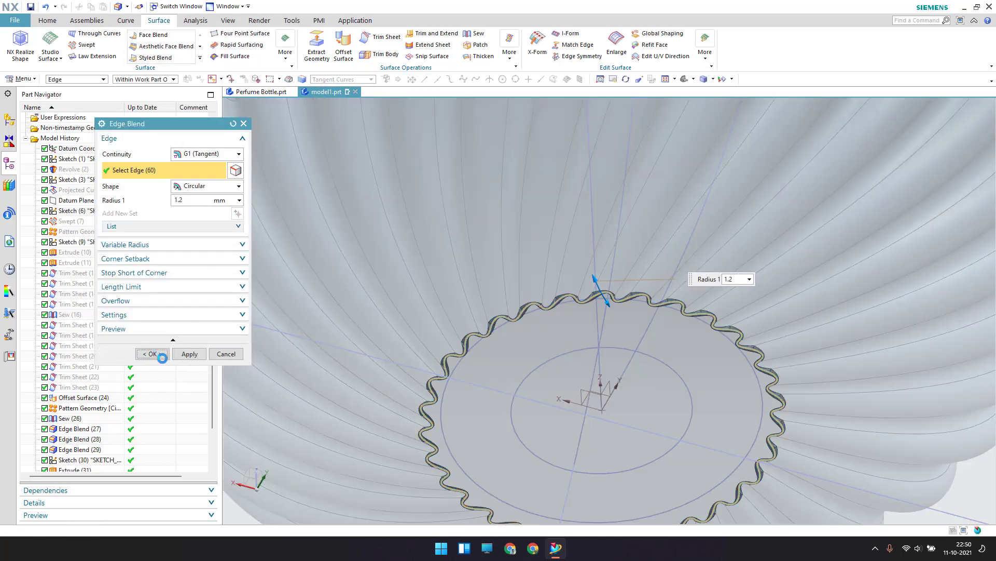
- Hide the base line sketch and all remaining sketches so that the bottle body stands clear
scroll(622, 310, "up", 5)
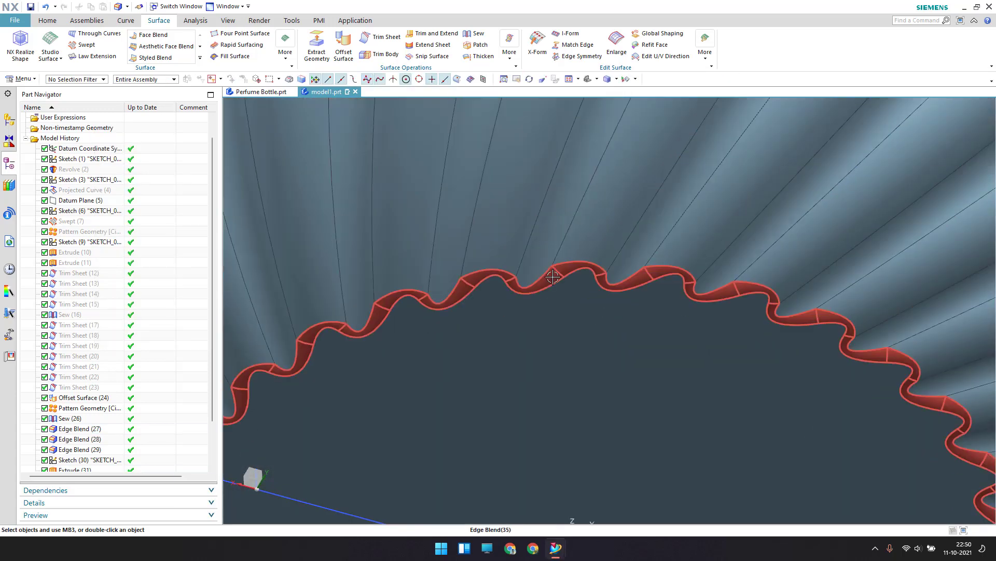
scroll(572, 263, "down", 8)
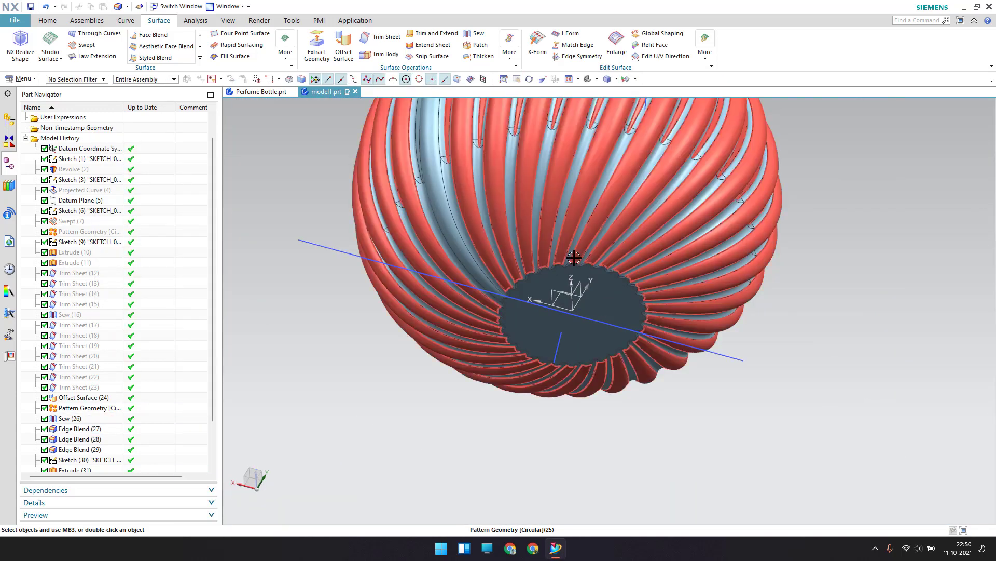
middle_click_drag(571, 264, 535, 336)
left_click(400, 365)
key("ctrl+b")
key("ctrl+f")
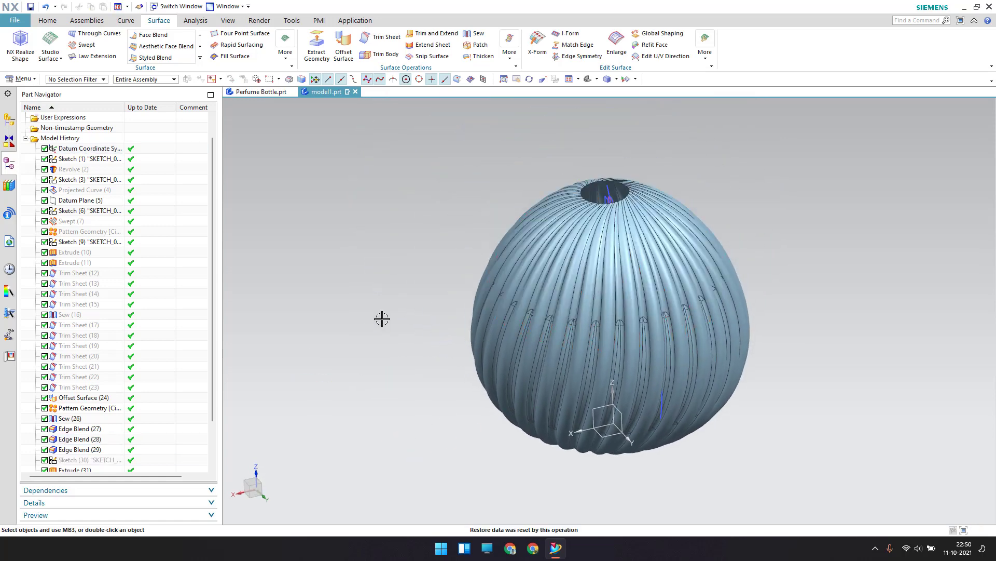
key("ctrl+w")
left_click(246, 201)
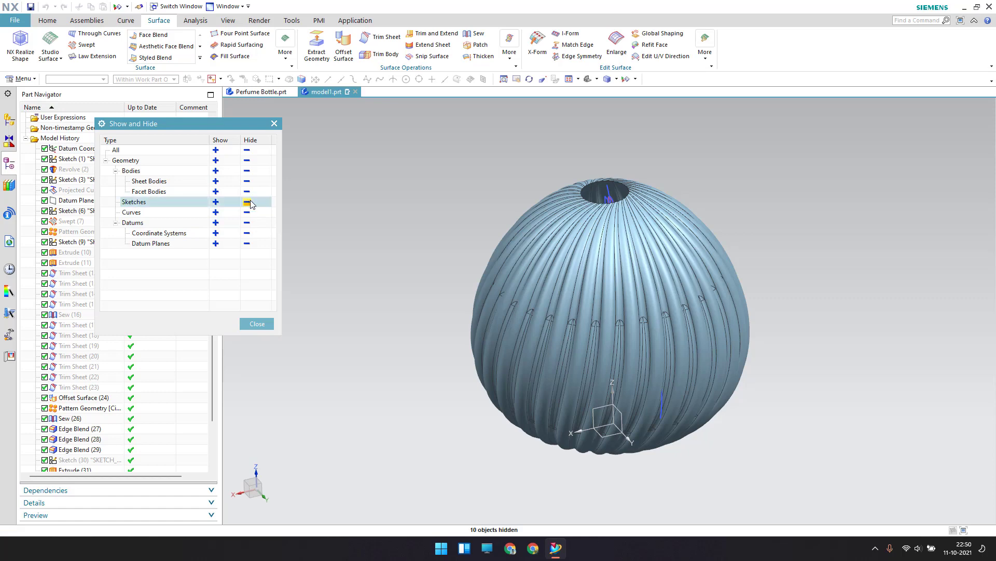
left_click(260, 322)
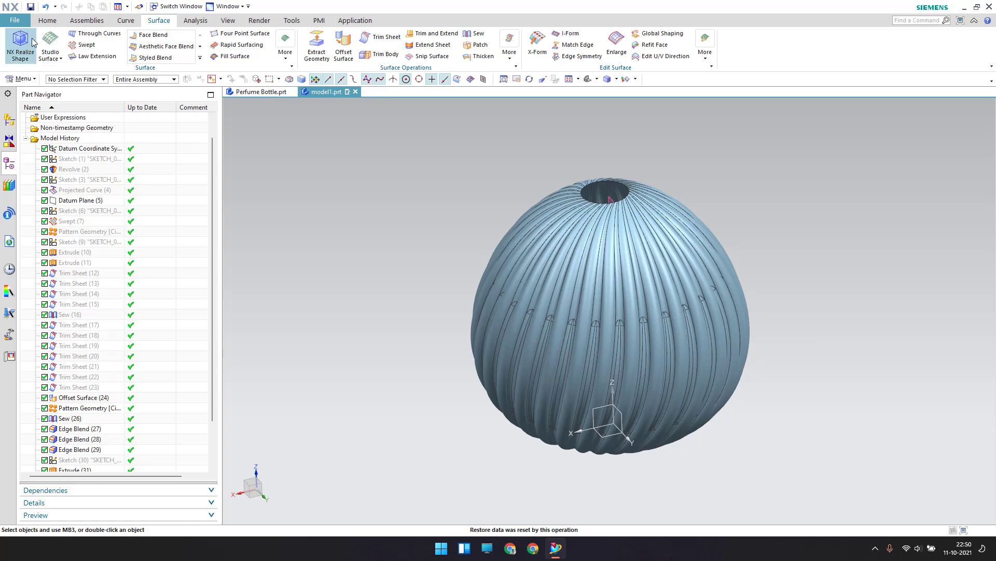
- Create a sketch on the horizontal XY plane and draw a 44 mm diameter circle centred on the origin
left_click(47, 21)
left_click(23, 51)
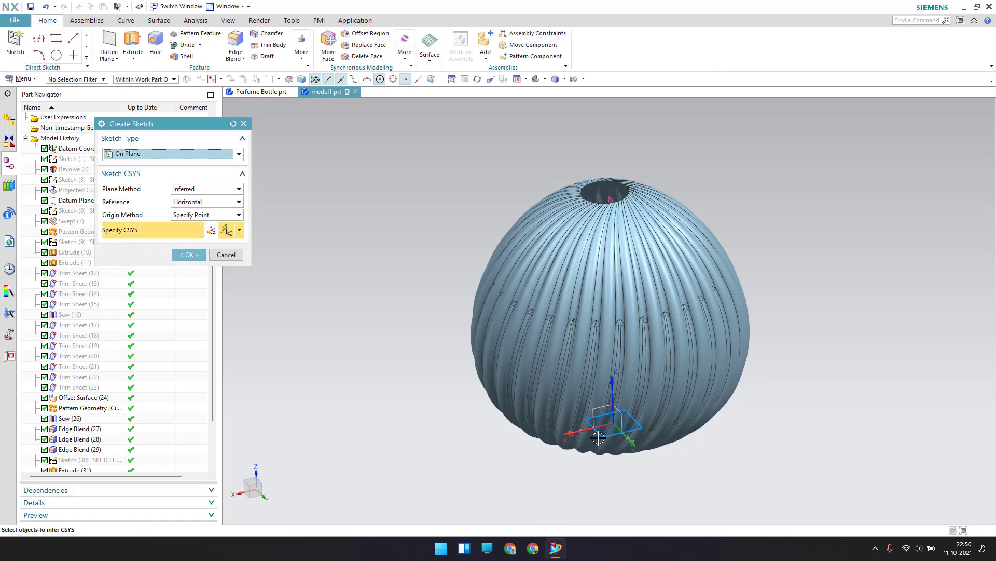
middle_click(430, 402)
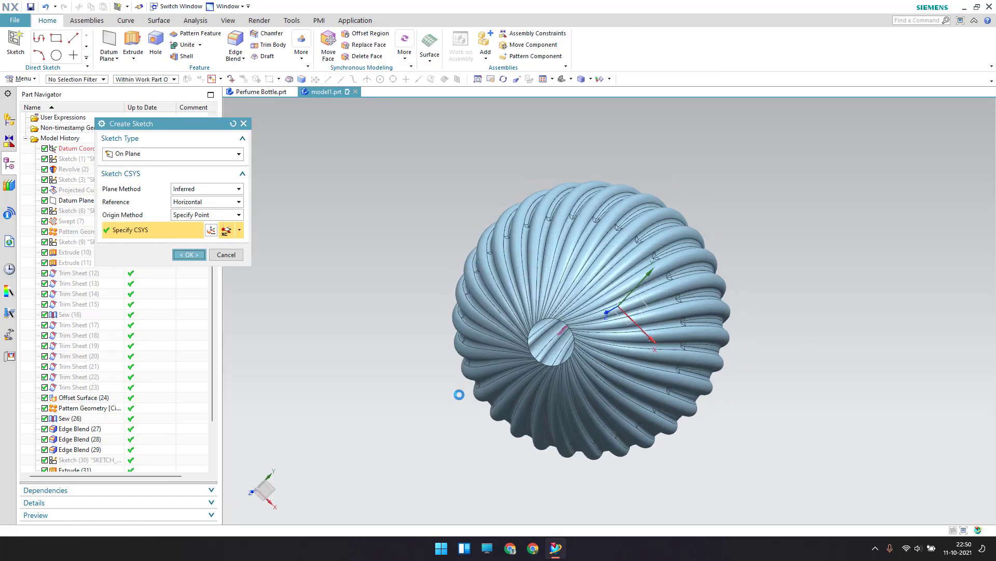
key("o")
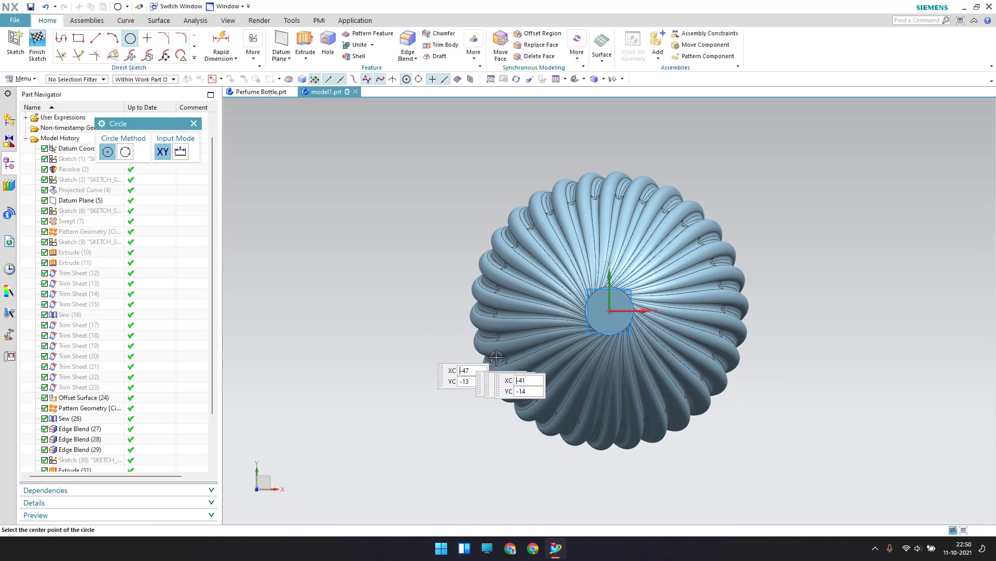
left_click(608, 312)
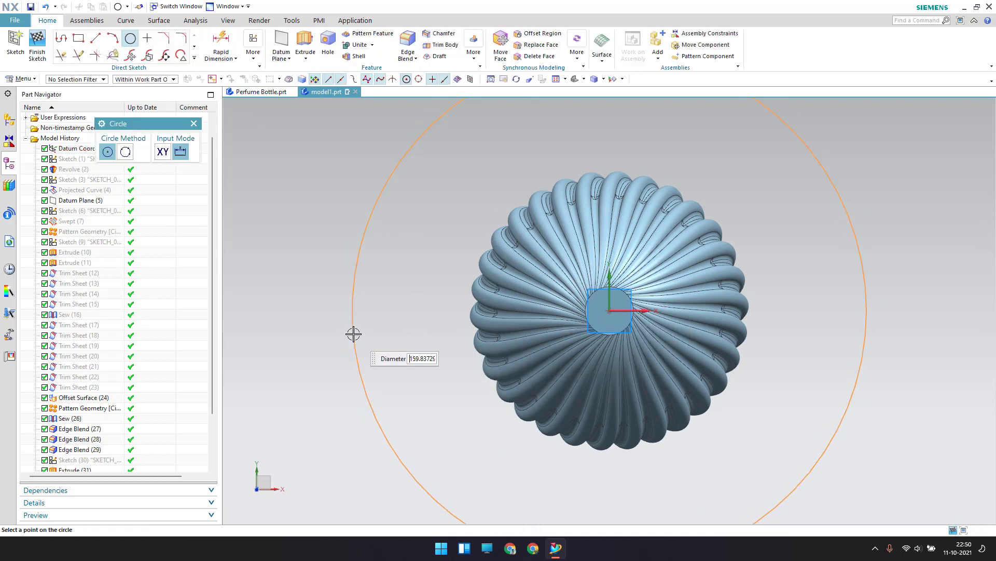
key("Return")
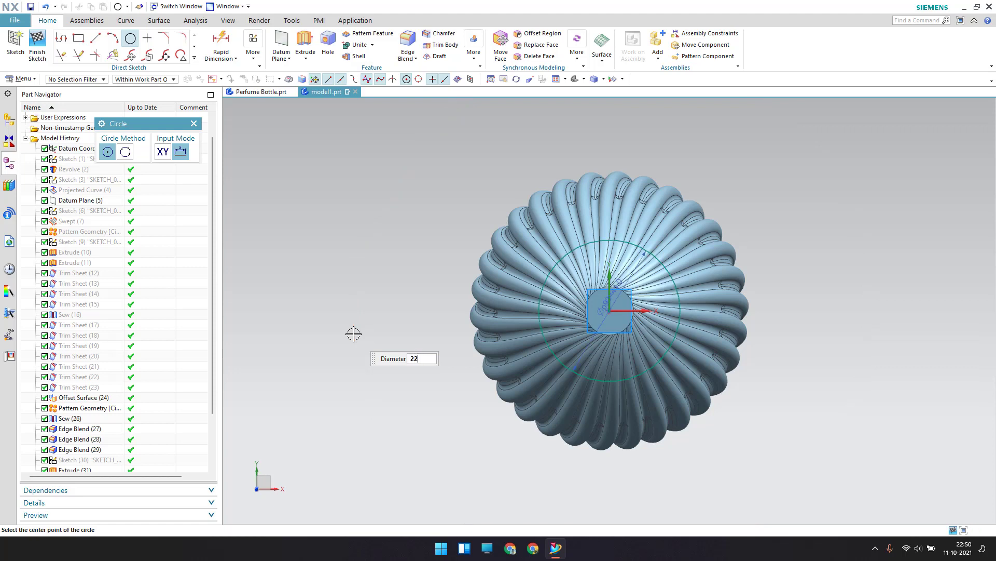
- Add two concentric circles of 22 mm and 20 mm diameter at the sketch origin
left_click(607, 311)
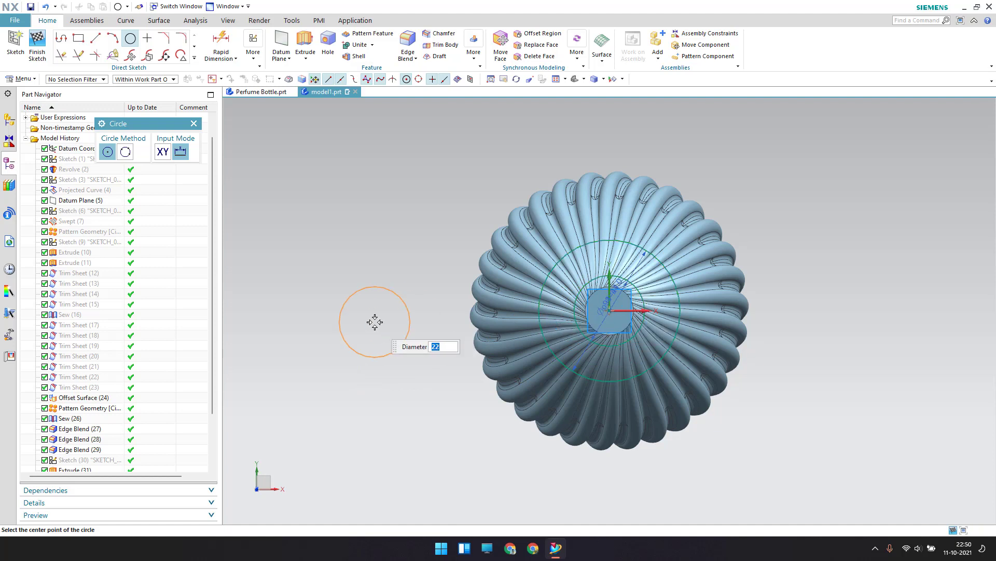
left_click(609, 311)
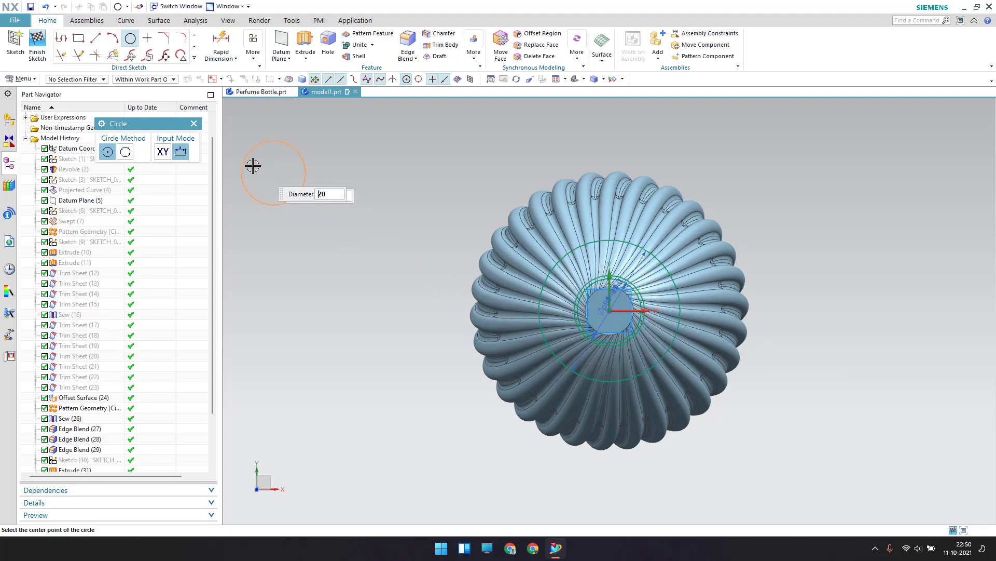
left_click(194, 124)
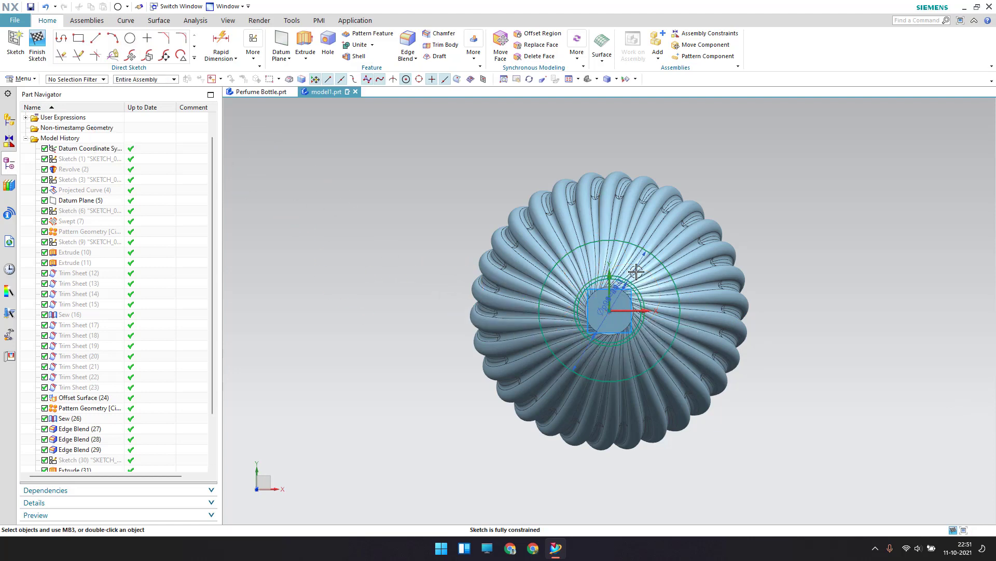
- Pull the outer circle's diameter dimension clear of the model, set it to 40 mm and finish the sketch
left_click_drag(637, 271, 383, 256)
double_click(381, 257)
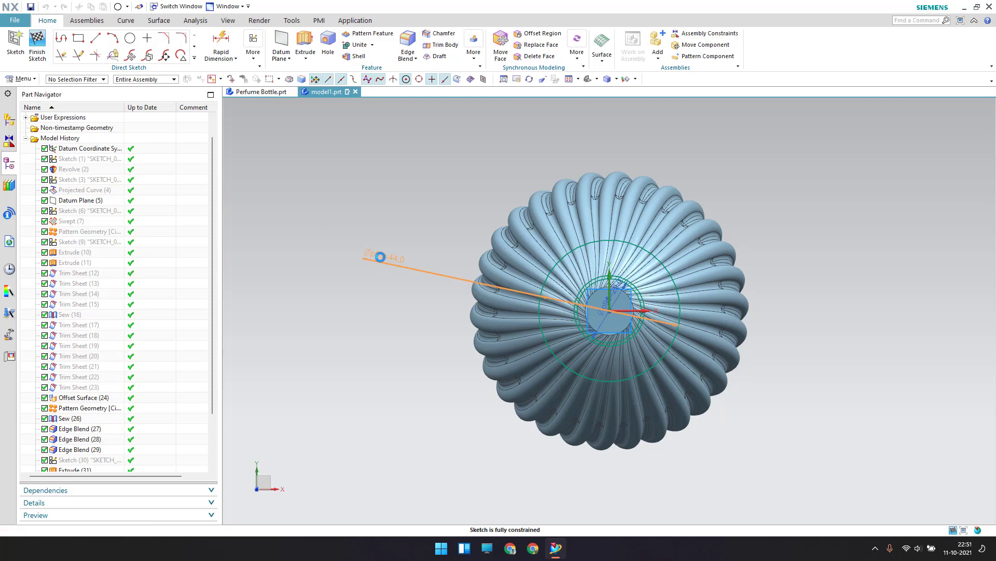
type("40")
key("Return")
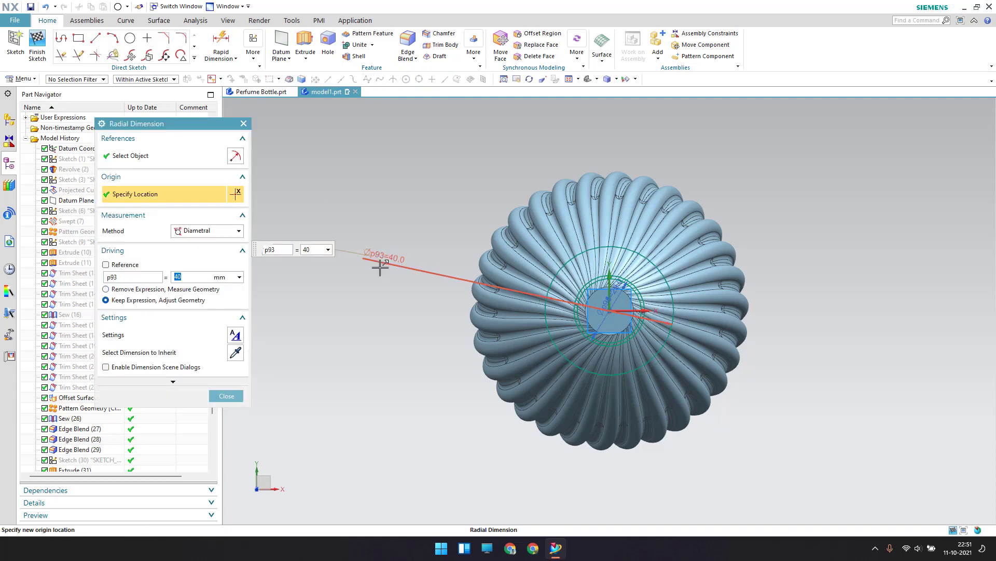
key("Escape")
left_click(39, 51)
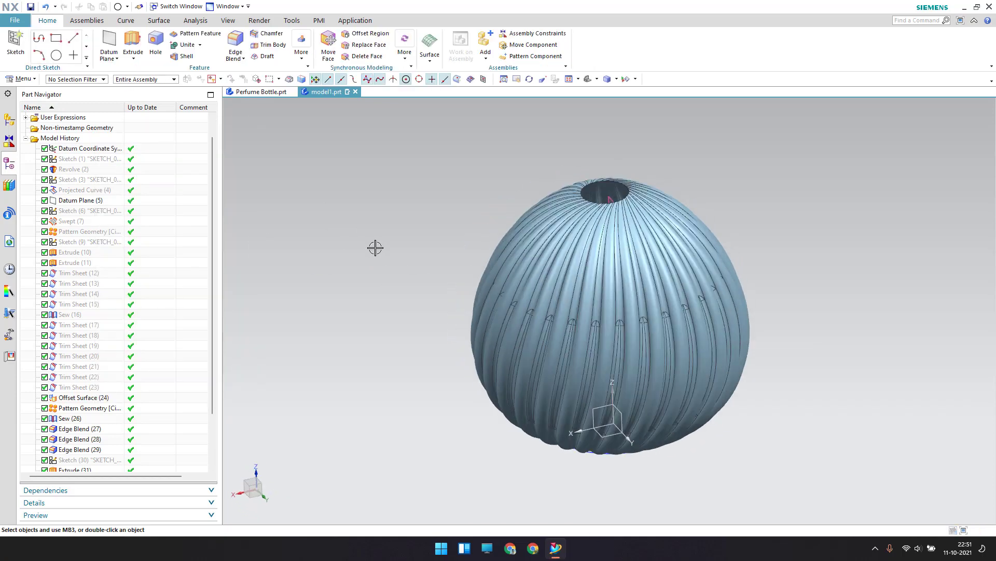
- Start an extrusion of the 40 mm outer circle with the start distance at 71 mm and the end distance at 78 mm
left_click(133, 44)
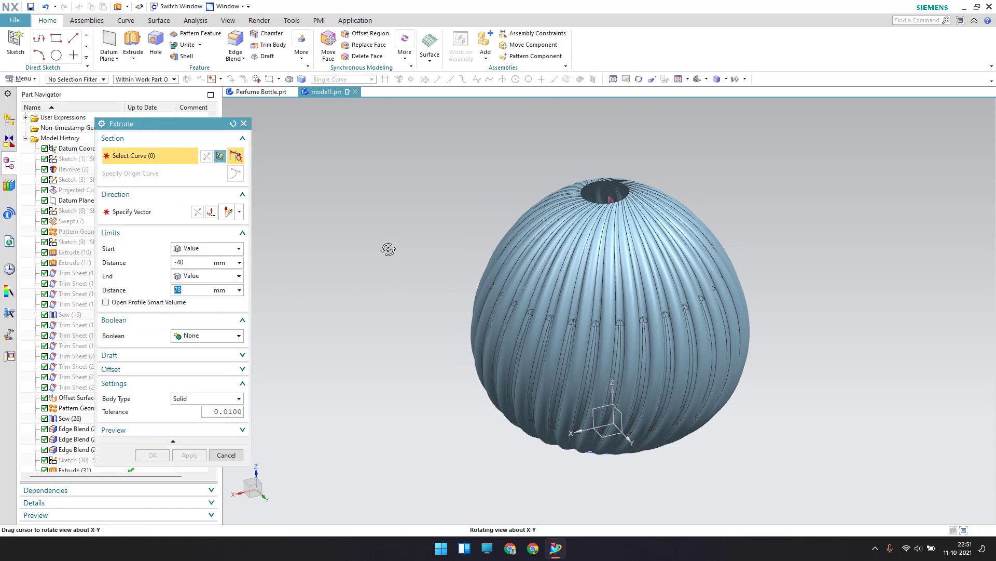
middle_click_drag(387, 249, 390, 238)
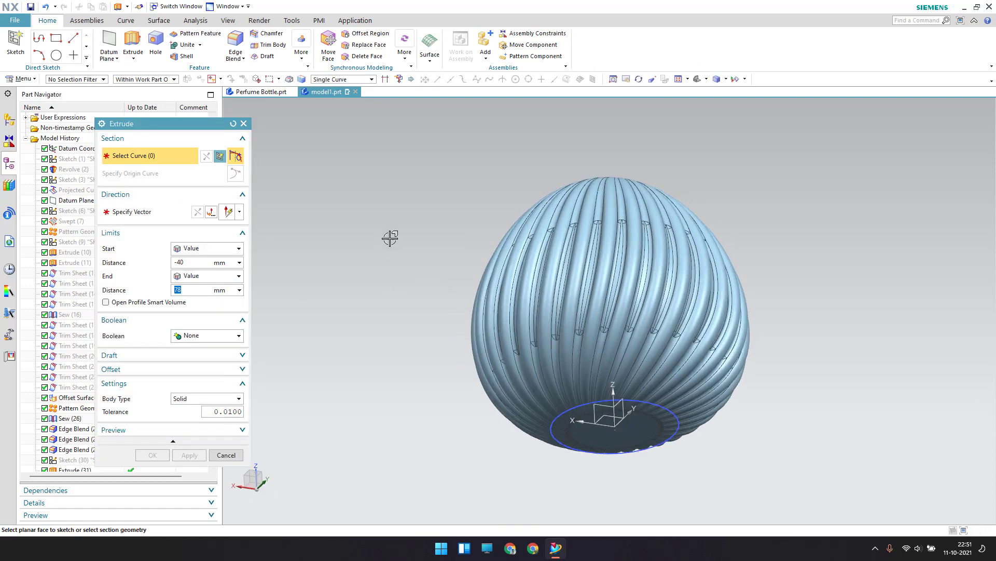
left_click(557, 418)
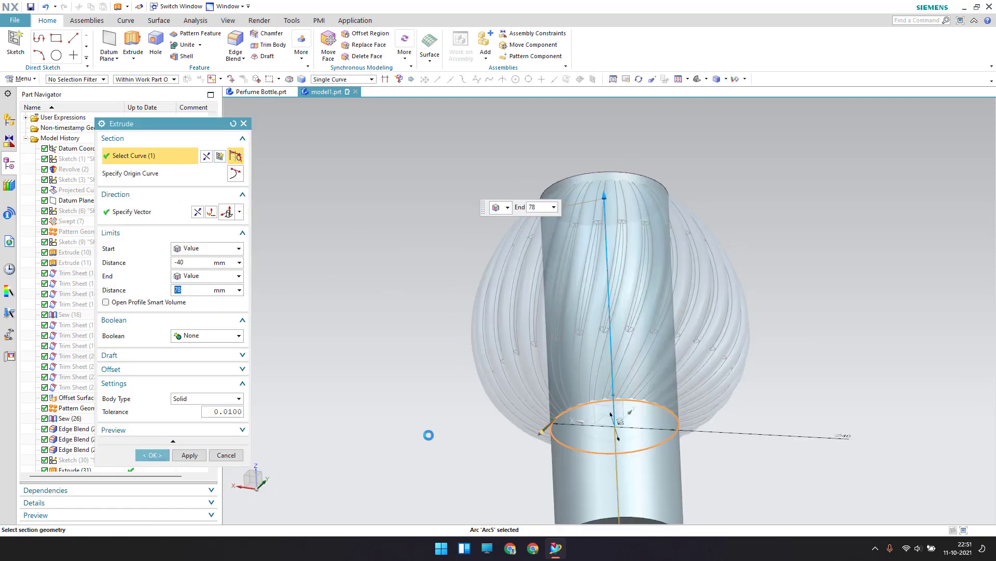
left_click(190, 253)
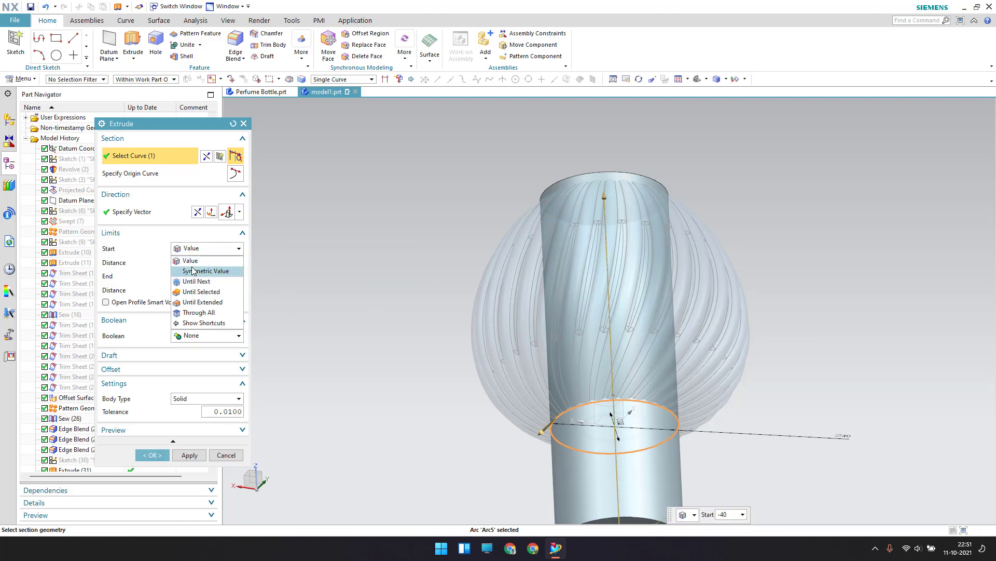
left_click(198, 254)
left_click(198, 249)
left_click(193, 260)
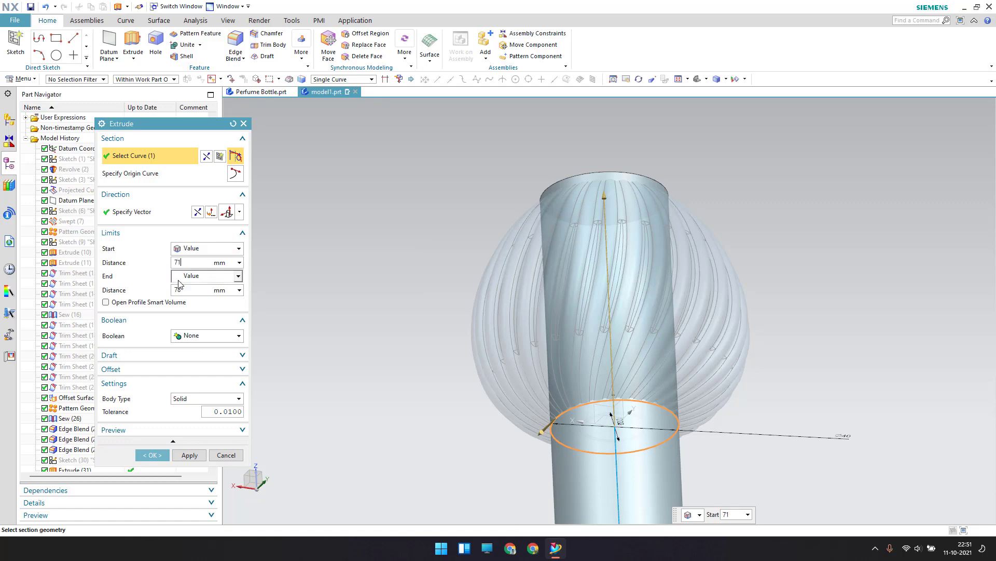
left_click(193, 291)
- Set the extrusion's body type to Sheet and create the ring around the bottle's top opening
middle_click_drag(365, 250, 382, 332)
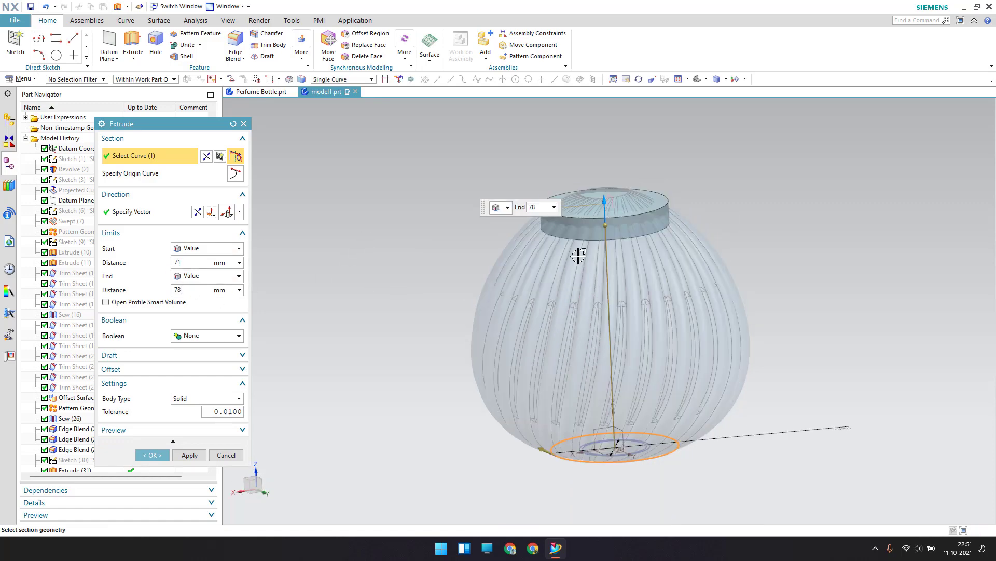
scroll(578, 256, "up", 5)
scroll(561, 225, "down", 2)
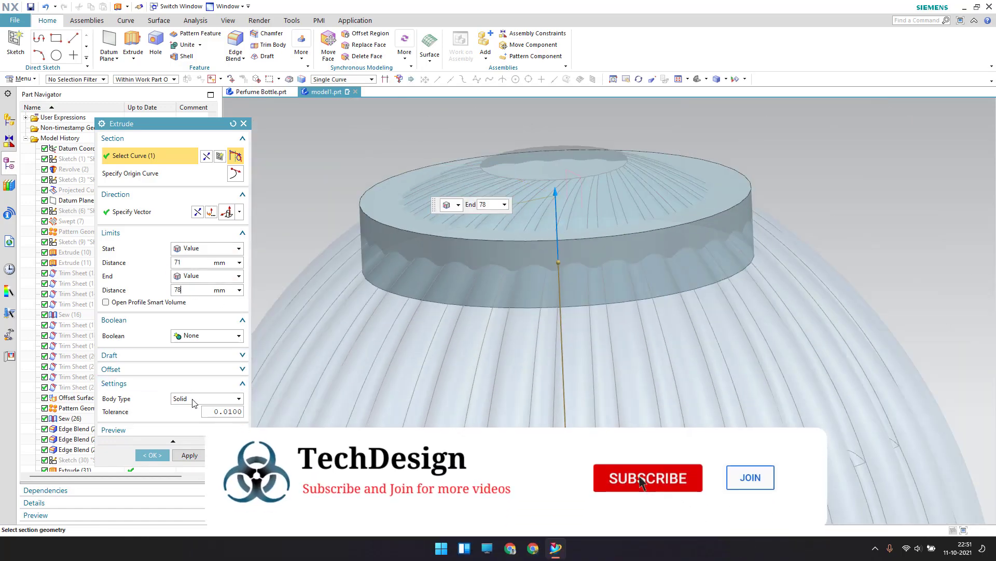
left_click(193, 403)
left_click(183, 414)
left_click(152, 455)
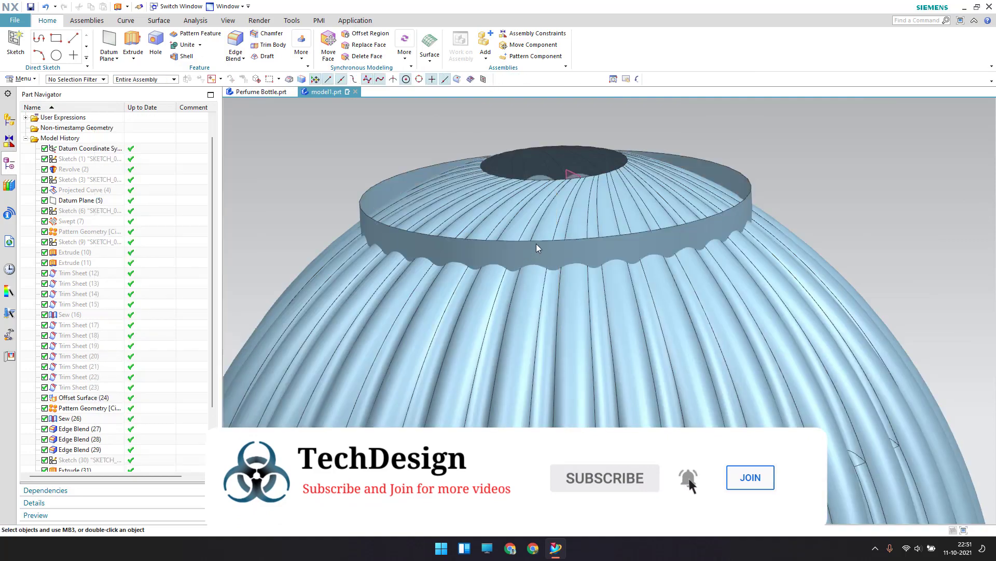
- Trim the ribbed bottle surface with the extruded ring as boundary, removing the area inside the ring
middle_click_drag(540, 260, 585, 242)
scroll(585, 243, "down", 3)
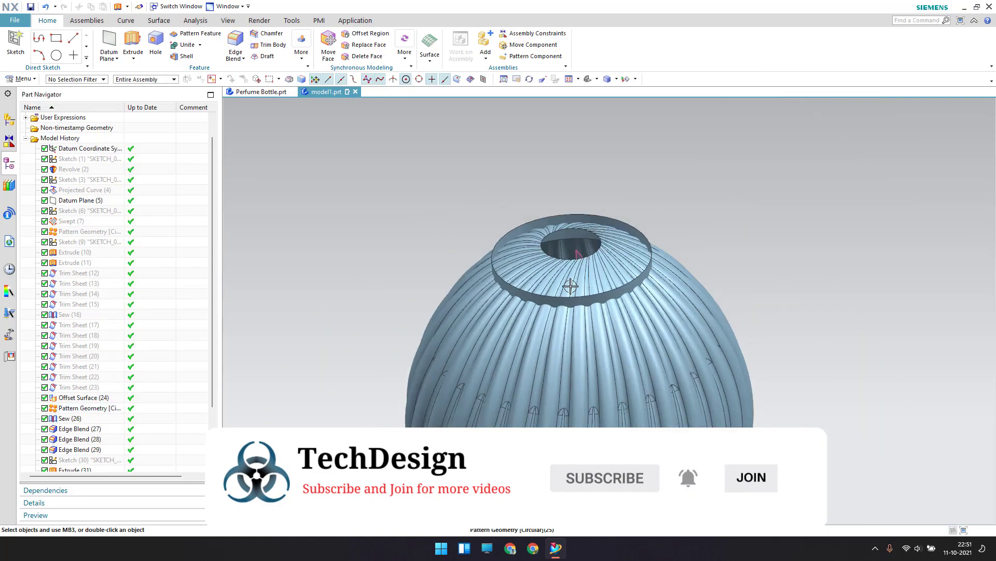
middle_click_drag(571, 286, 507, 279)
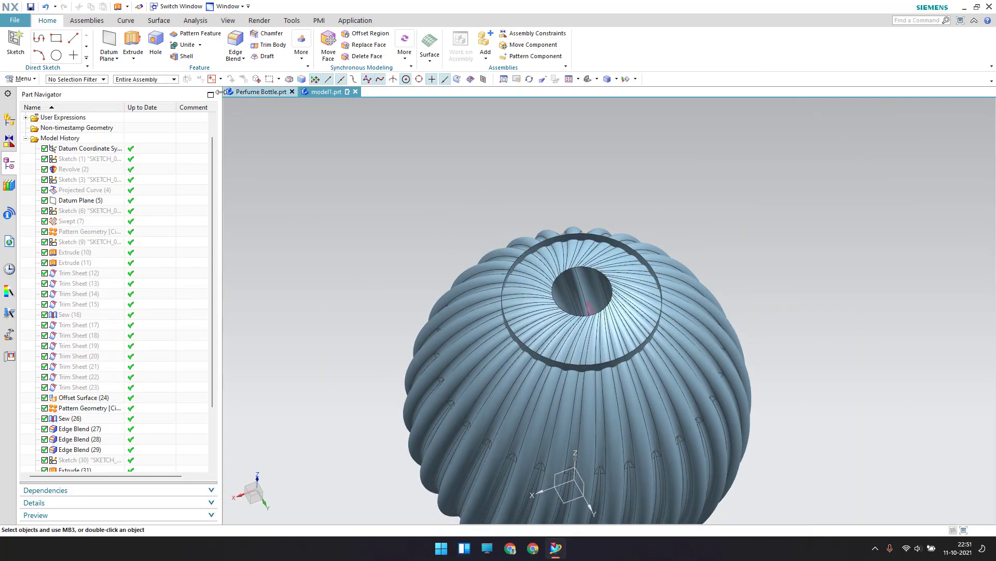
left_click(159, 20)
left_click(380, 39)
scroll(526, 312, "up", 3)
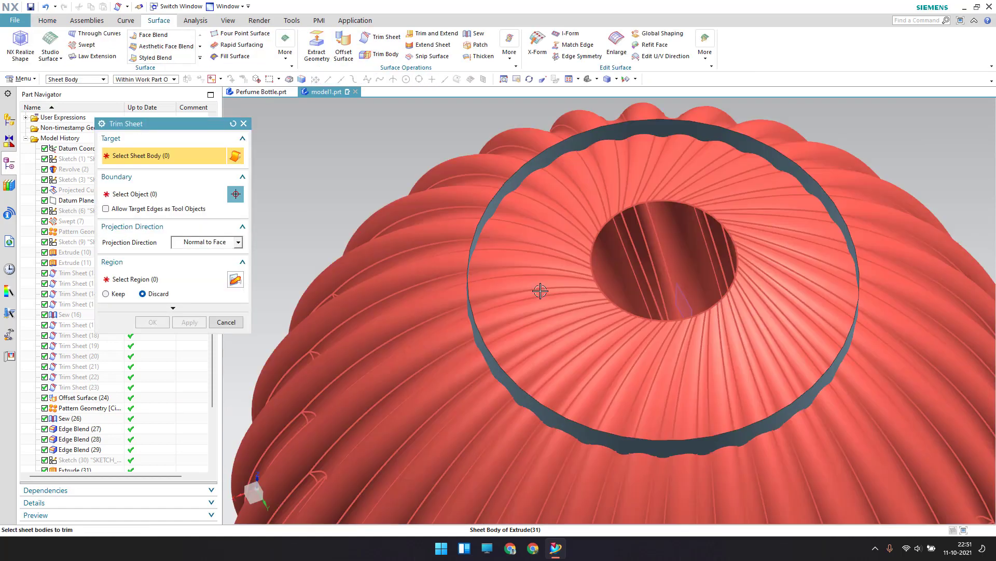
left_click(541, 291)
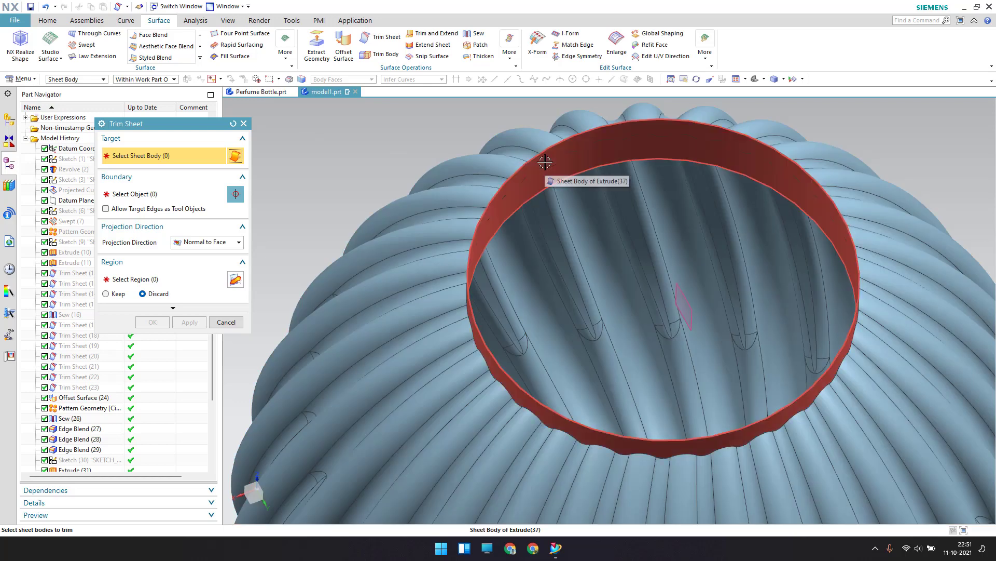
- Trim the extruded ring sheet against the ribbed body faces, using the Keep option for the selected region above the ribs
left_click(535, 166)
left_click(114, 195)
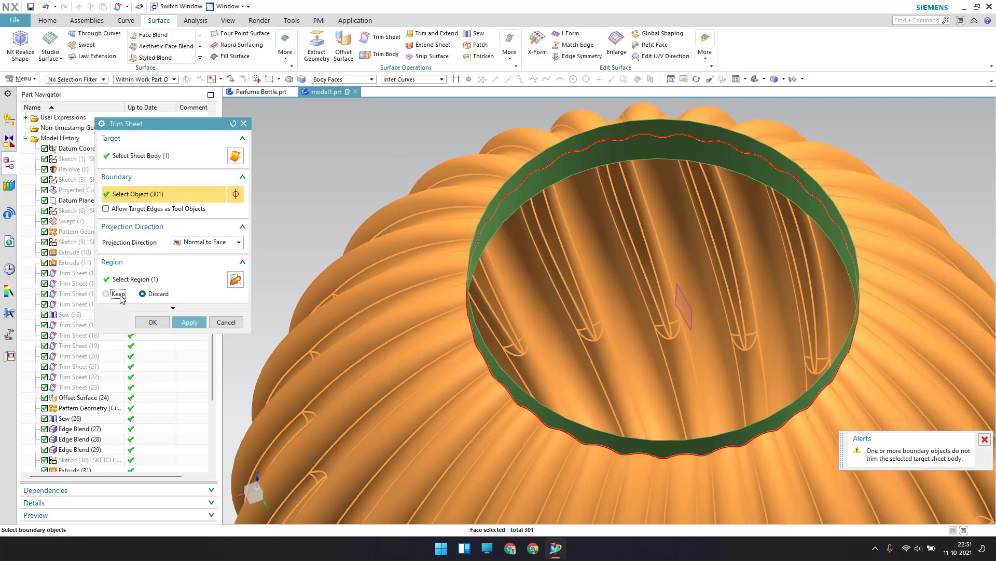
left_click(117, 293)
left_click(150, 324)
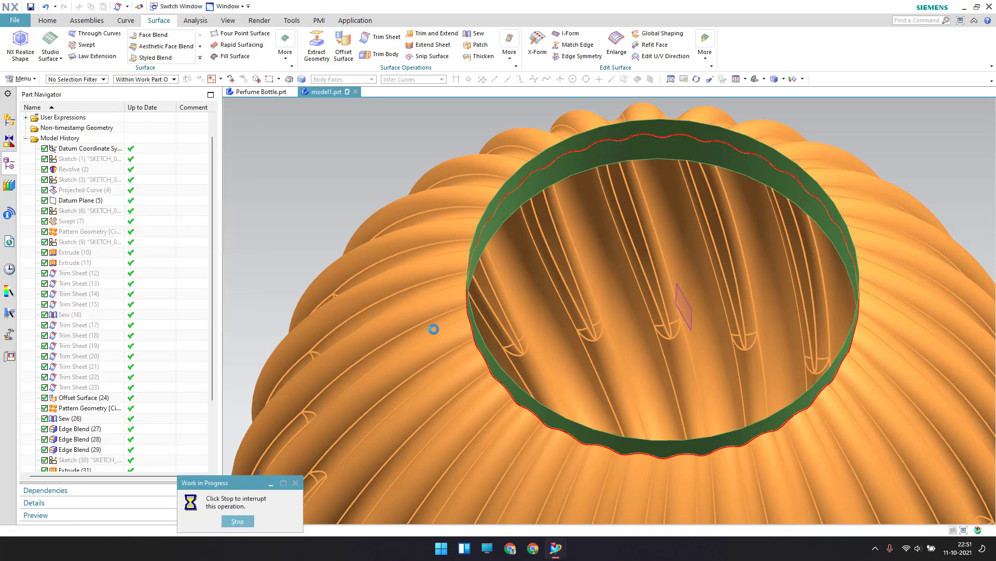
scroll(512, 213, "down", 3)
scroll(514, 209, "up", 4)
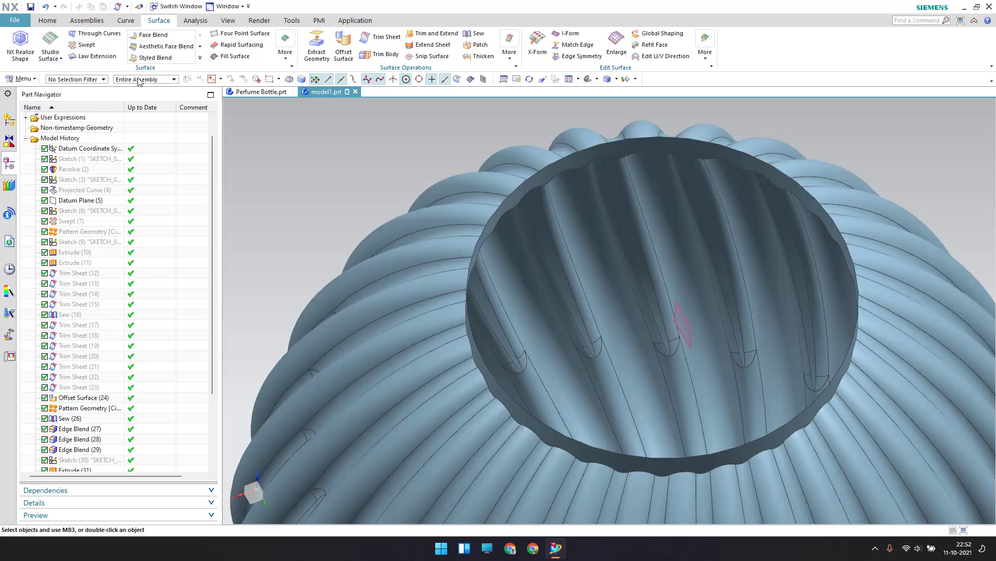
- Close the ring's circular top opening with a Bounded Plane on its upper edge
left_click(20, 79)
mouse_move(36, 130)
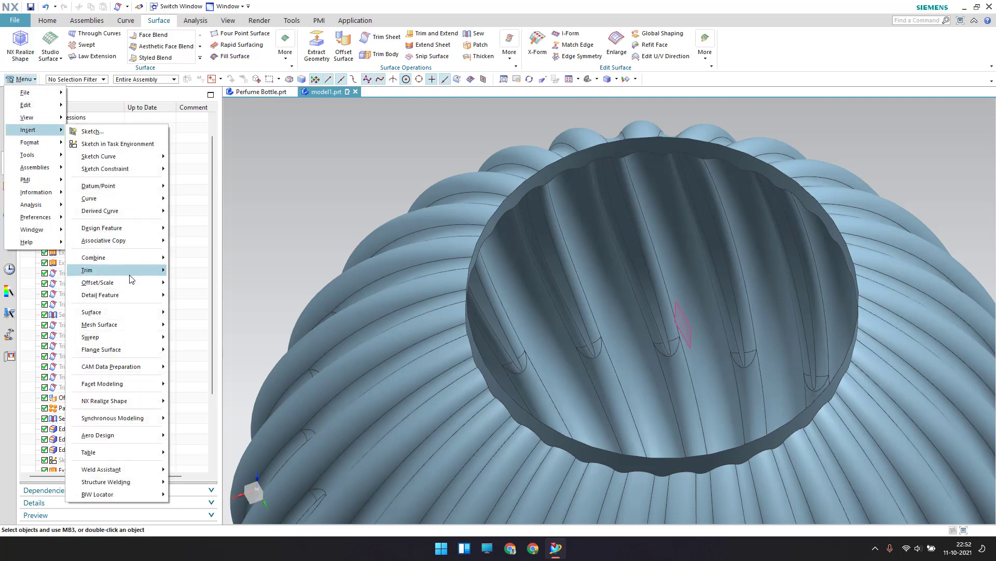
mouse_move(130, 311)
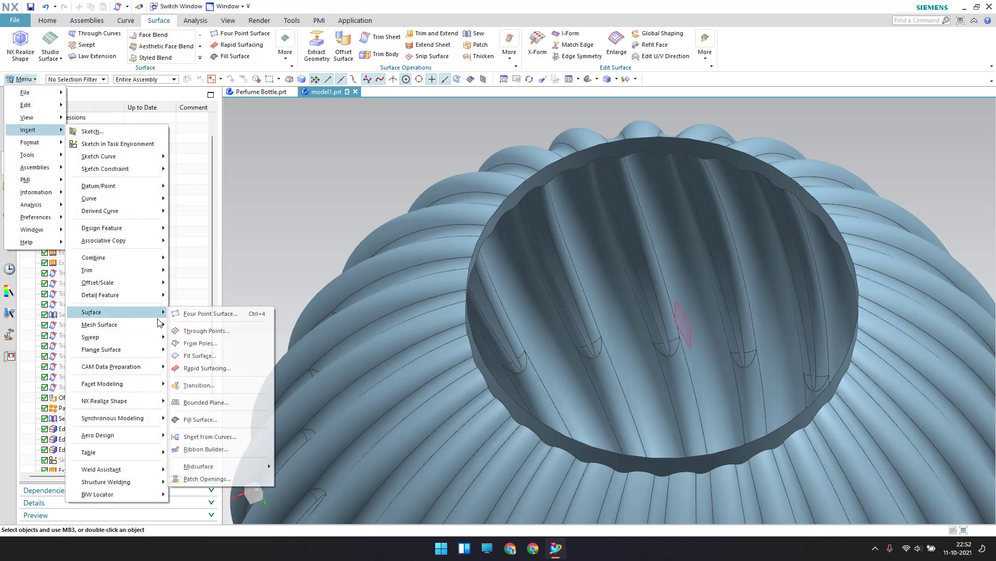
left_click(207, 403)
left_click(523, 184)
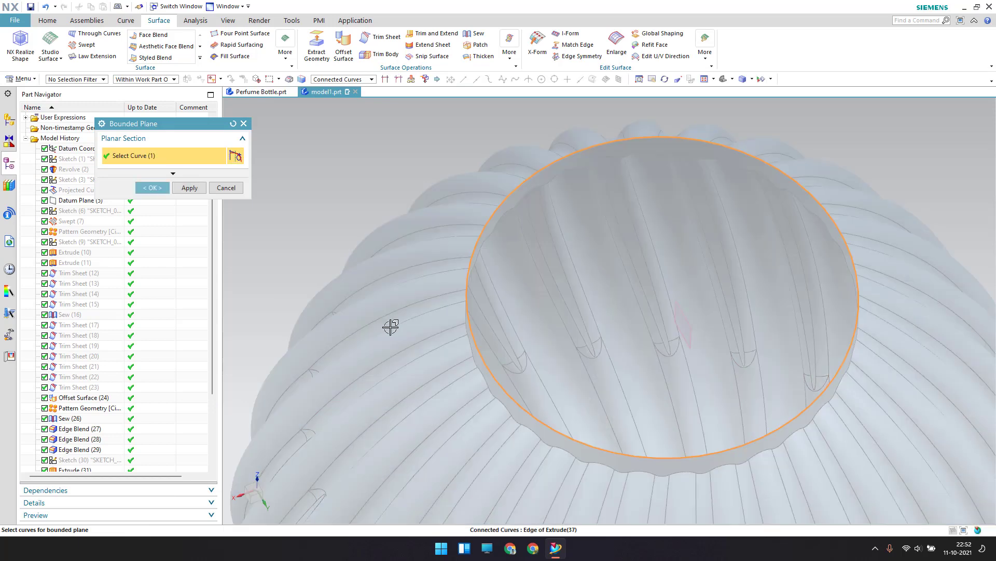
left_click(153, 187)
middle_click_drag(263, 308, 441, 306)
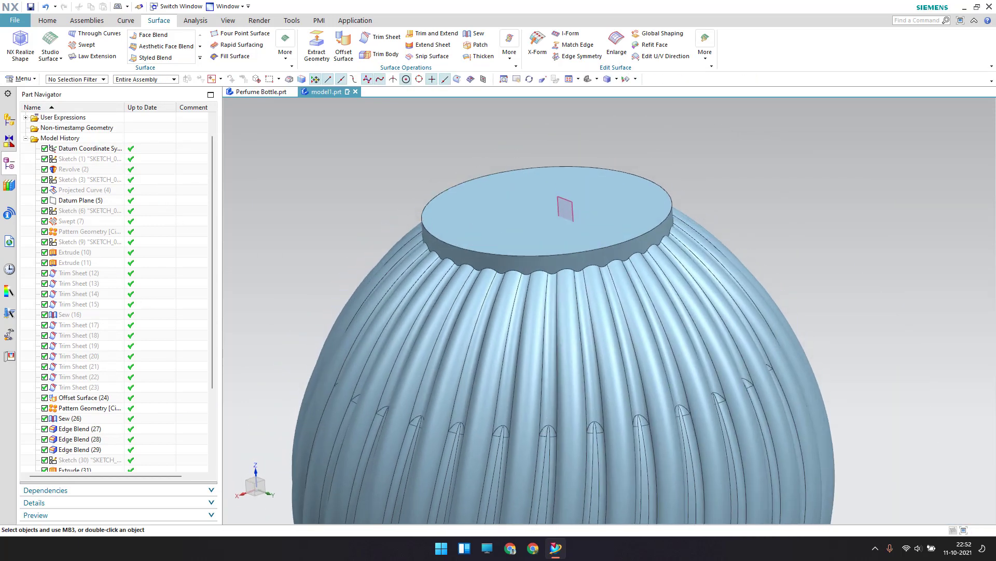
- Start an extrusion, switch the display to wireframe and select the 20 mm inner sketch circle as the section
left_click(47, 21)
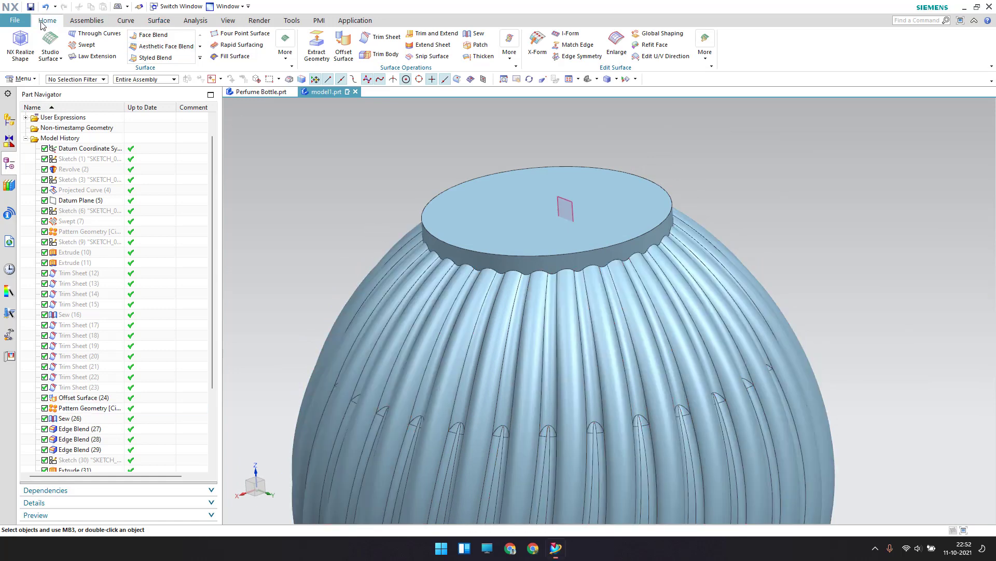
left_click(132, 44)
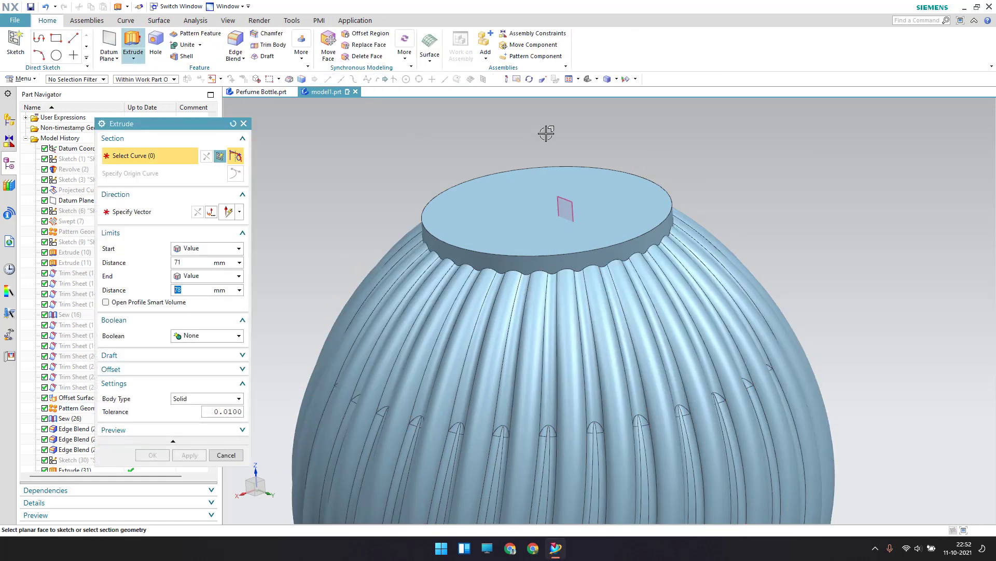
scroll(587, 140, "down", 5)
middle_click_drag(575, 161, 578, 114)
scroll(601, 289, "up", 5)
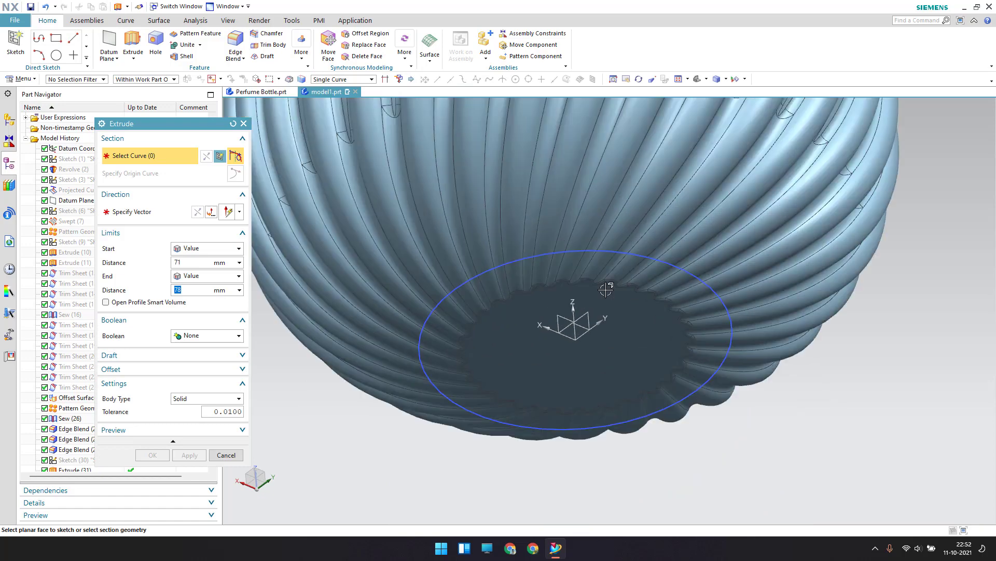
left_click(725, 79)
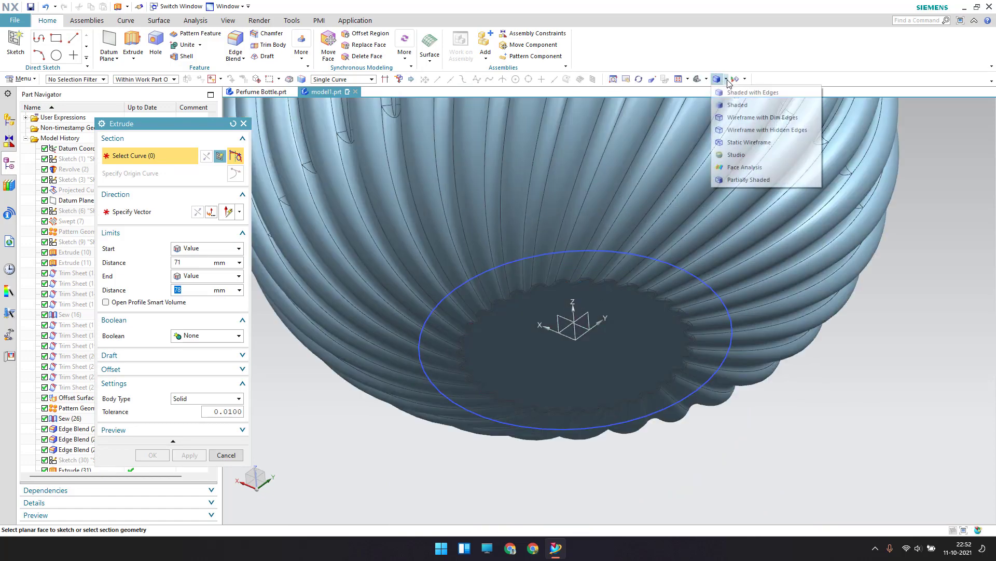
left_click(748, 127)
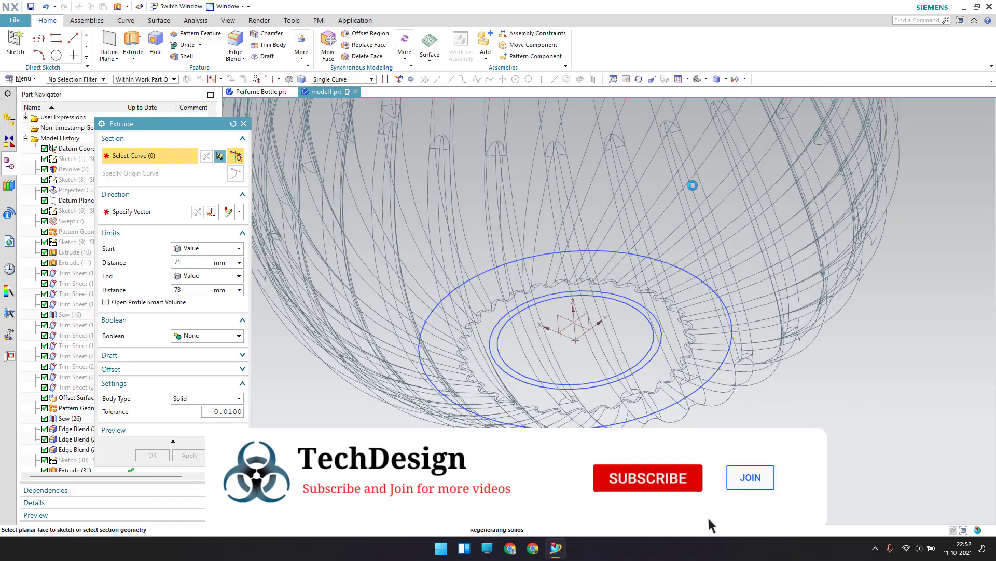
left_click(528, 305)
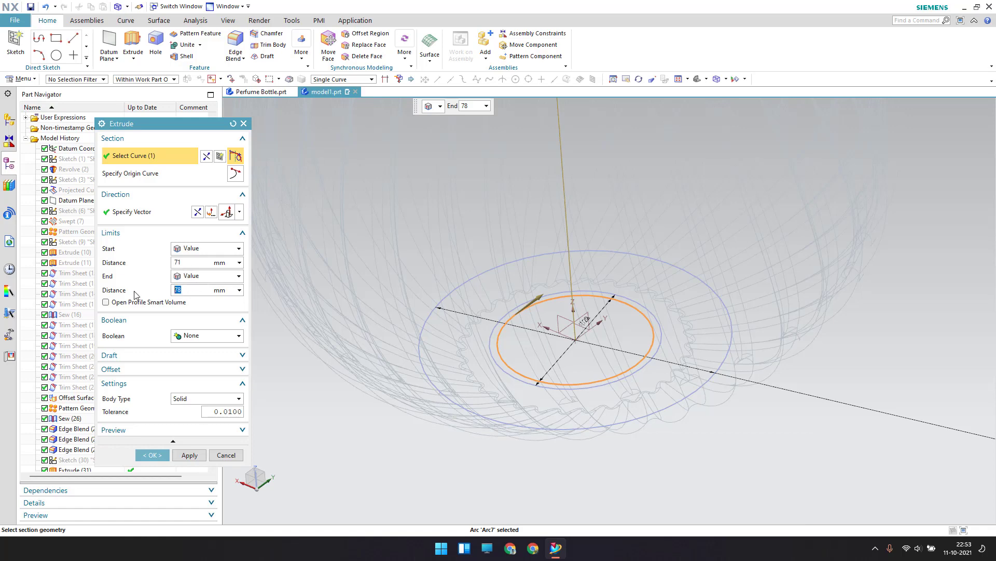
- Extrude the 20 mm circle from 71 mm to 86 mm as a sheet body to form the neck
scroll(461, 247, "down", 5)
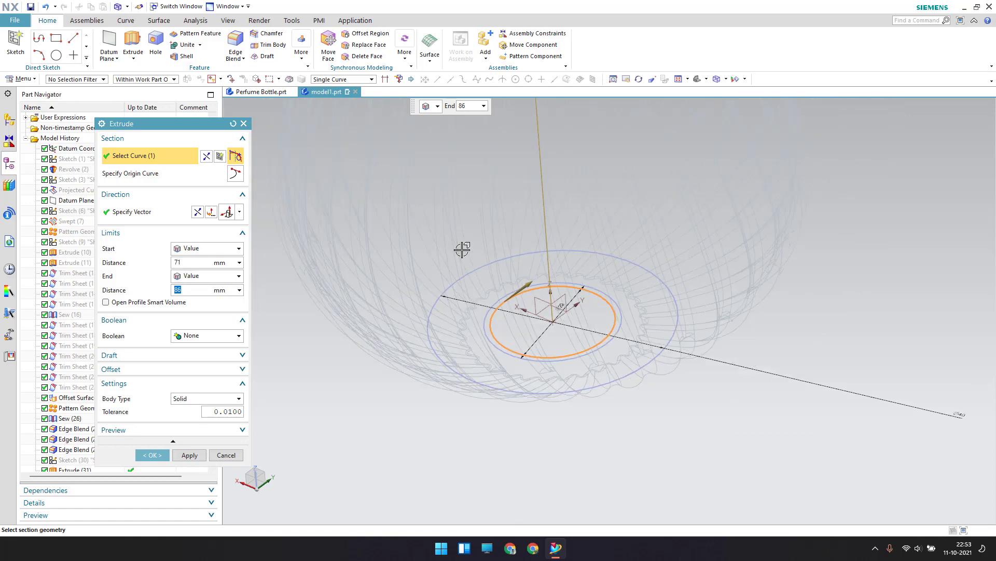
scroll(470, 166, "up", 5)
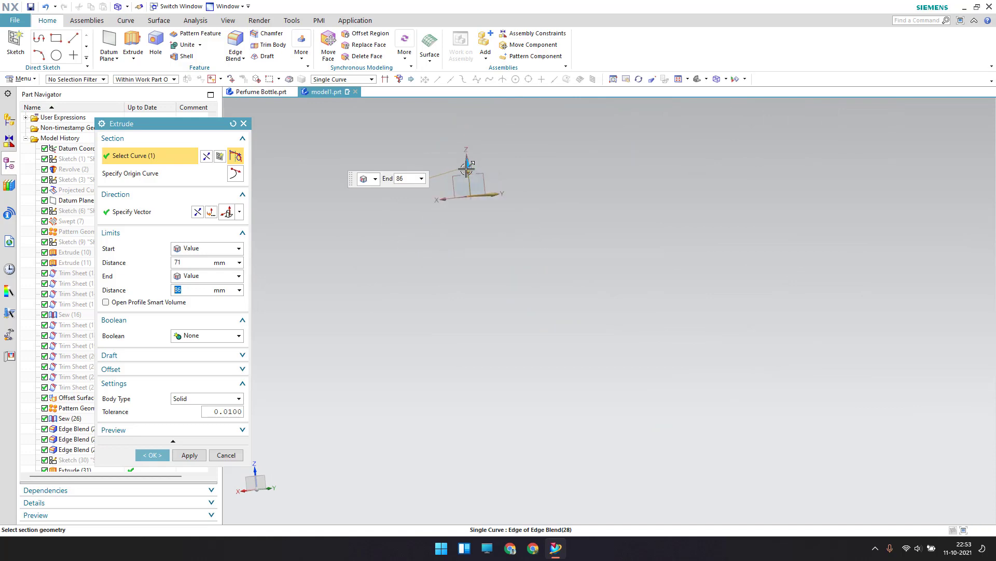
scroll(467, 166, "up", 3)
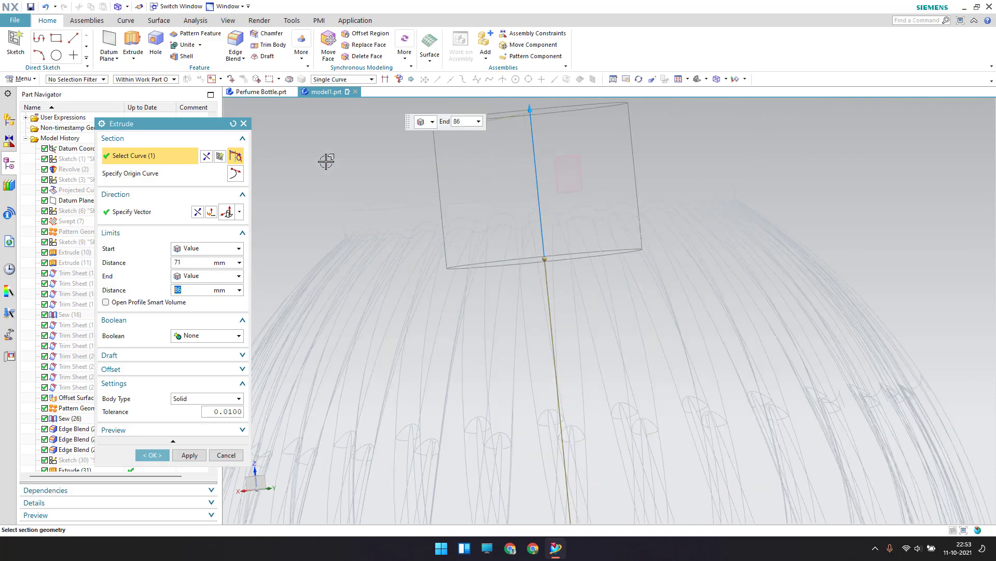
scroll(363, 169, "down", 5)
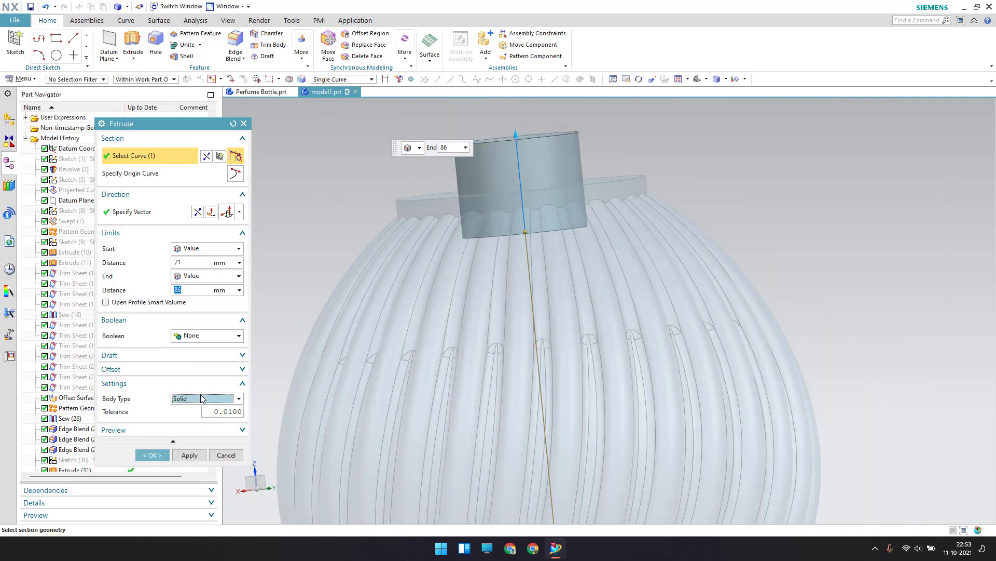
left_click(202, 399)
left_click(194, 418)
left_click(155, 454)
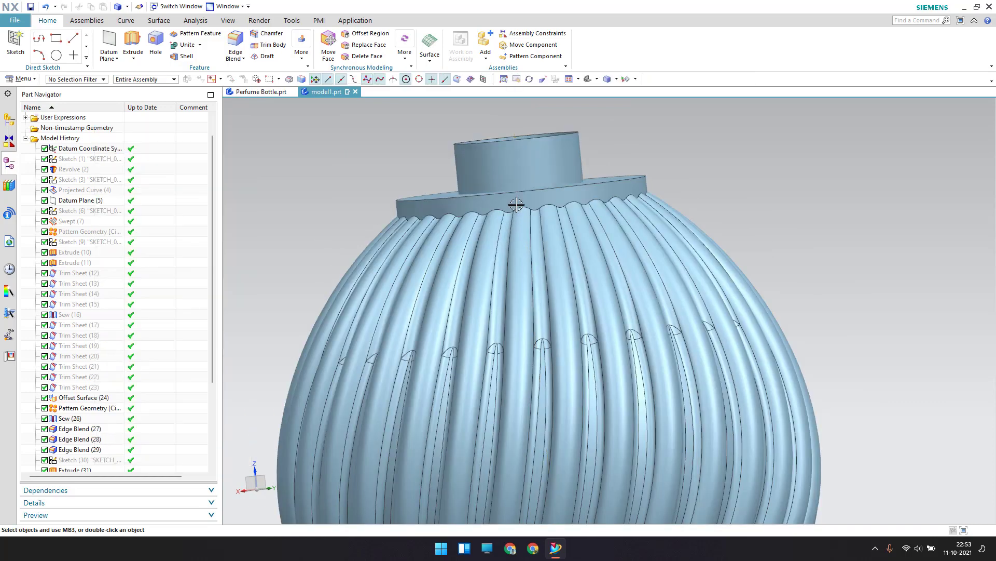
- Extrude the sketch circle just outside the 20 mm circle from 86 mm to 94.5 mm as a sheet body
scroll(516, 205, "down", 3)
left_click(133, 44)
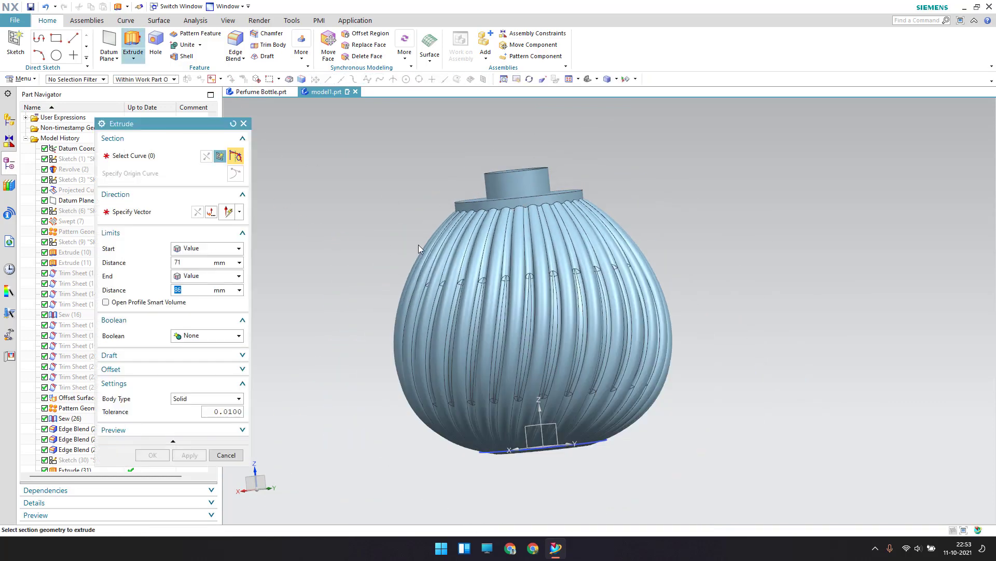
middle_click_drag(419, 244, 417, 170)
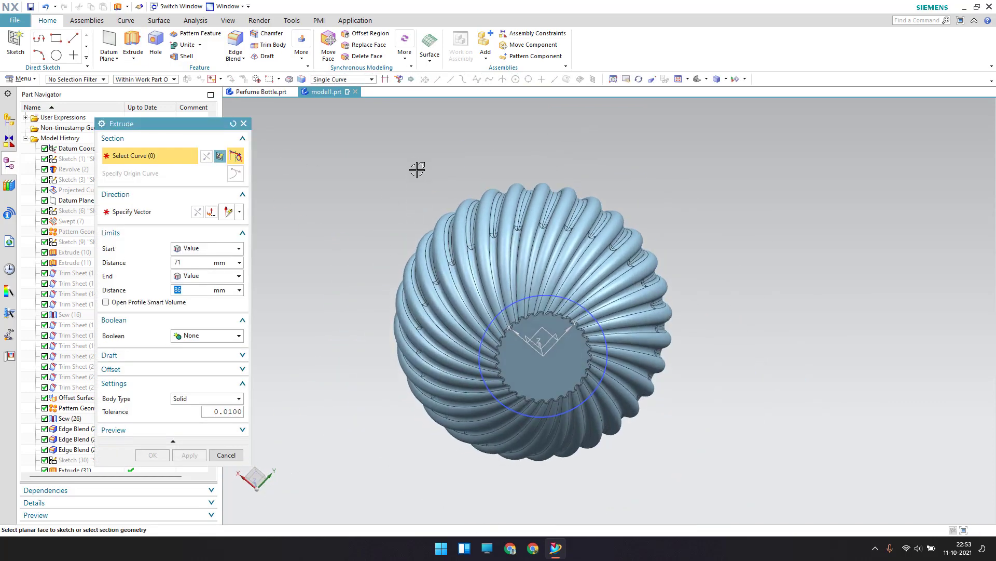
left_click(727, 79)
left_click(747, 138)
scroll(551, 373, "up", 2)
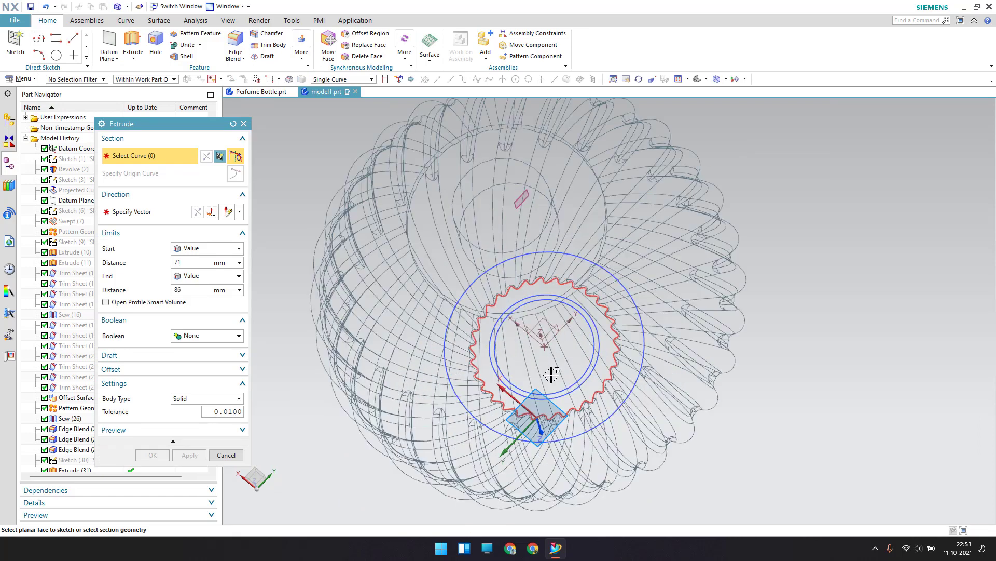
scroll(551, 374, "up", 1)
left_click(588, 390)
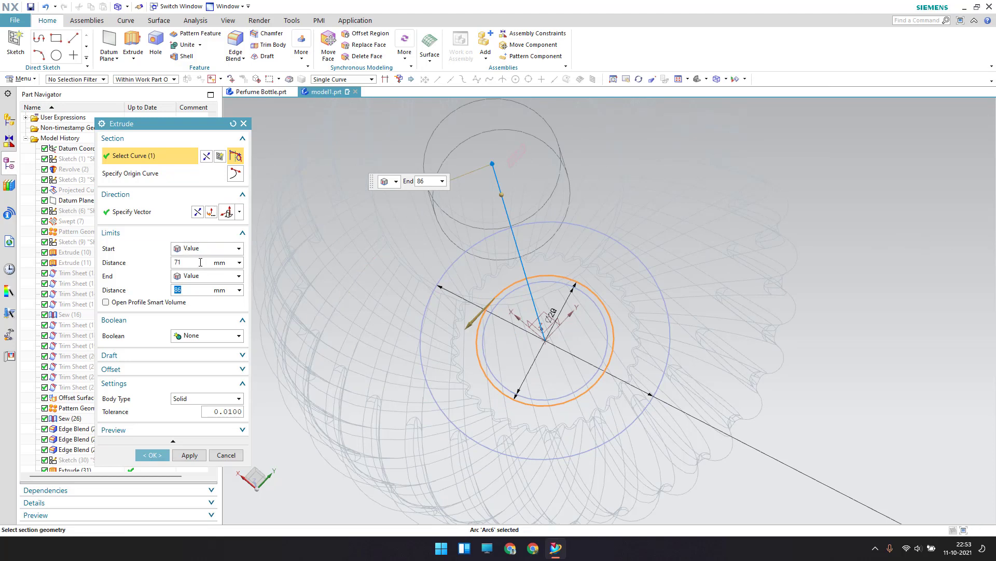
left_click(200, 262)
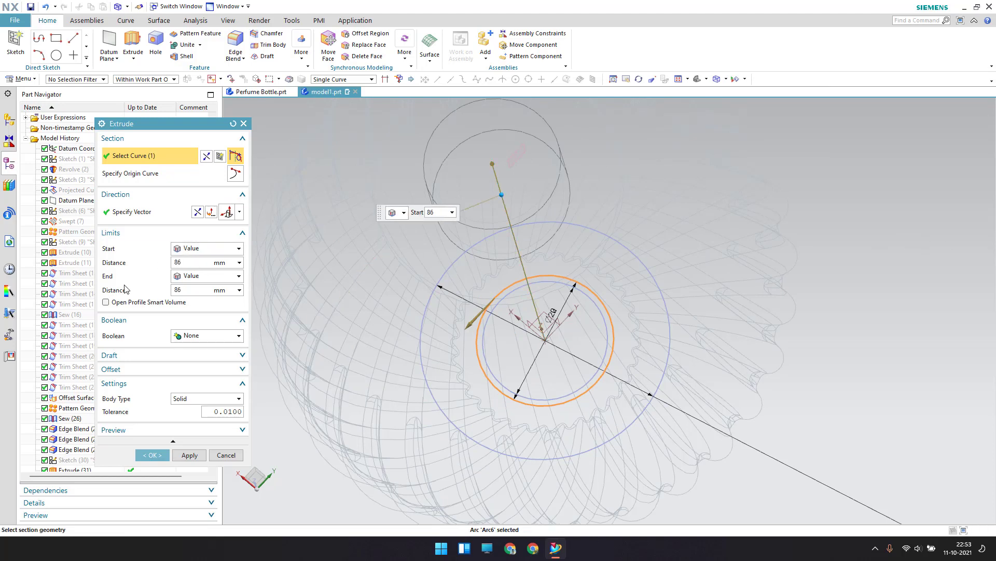
left_click(195, 289)
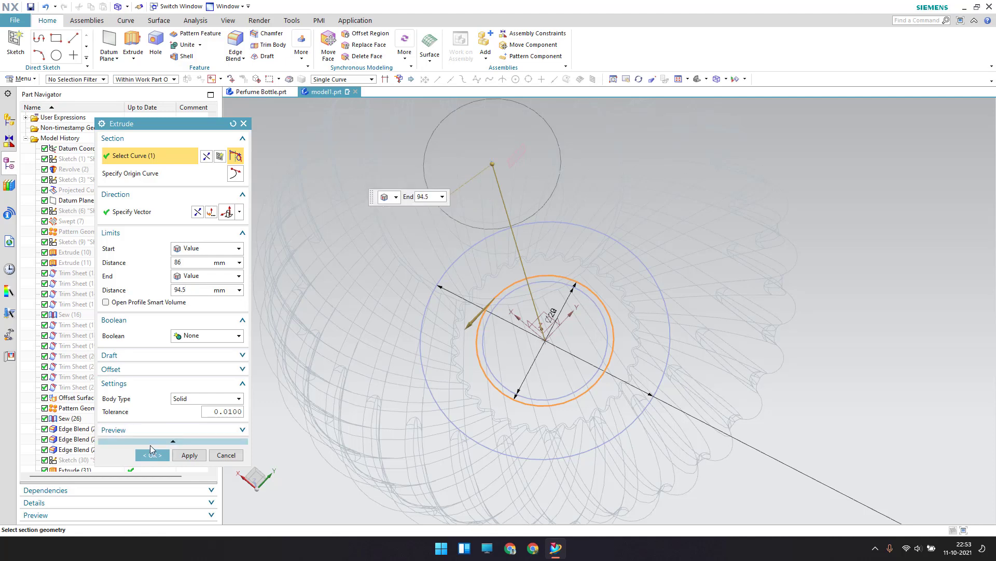
left_click(192, 398)
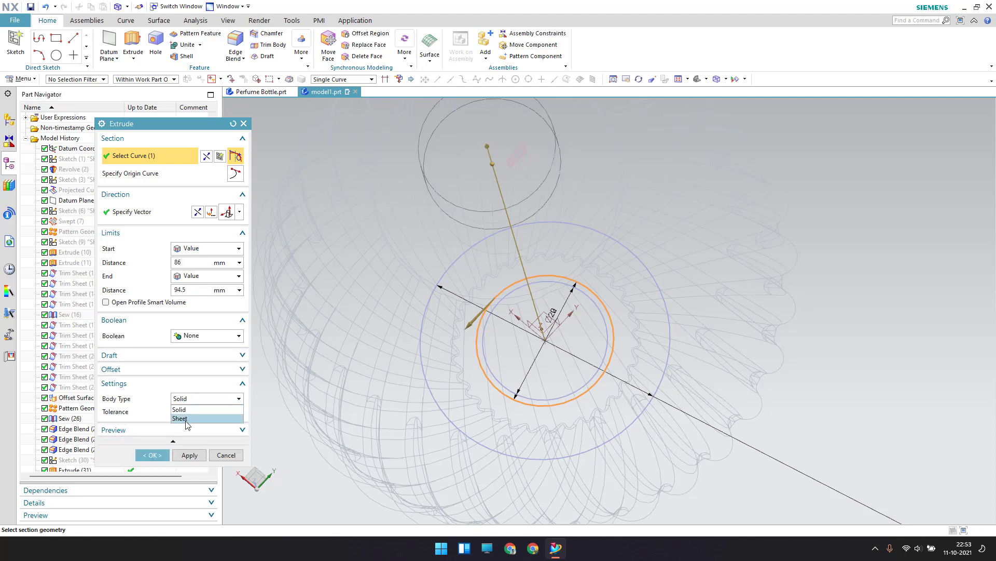
left_click(185, 421)
left_click(153, 455)
- Restore the shaded display and fill the ring gap between the neck's upper edge and the cap's lower edge with a Bounded Plane
scroll(510, 296, "down", 5)
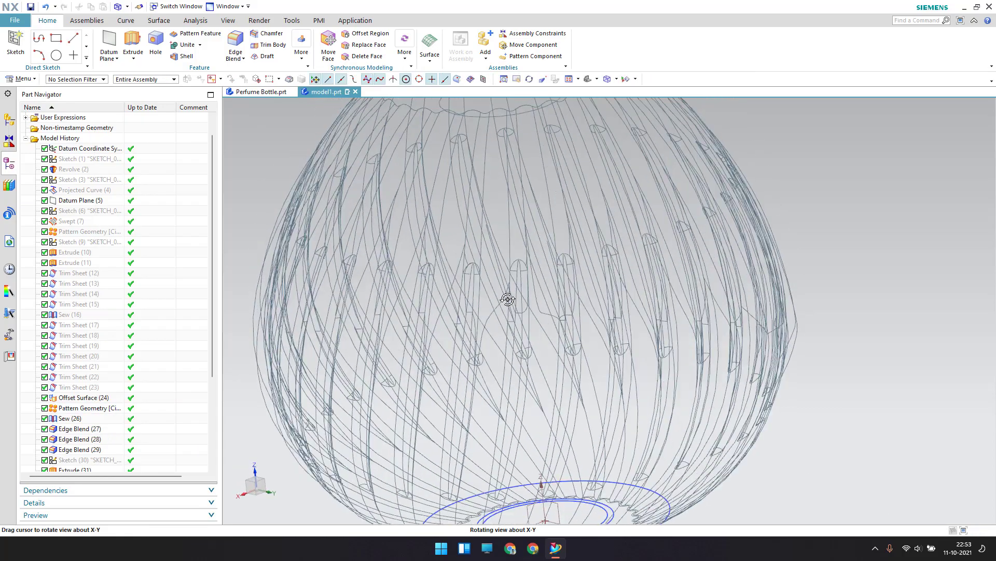
scroll(516, 275, "down", 3)
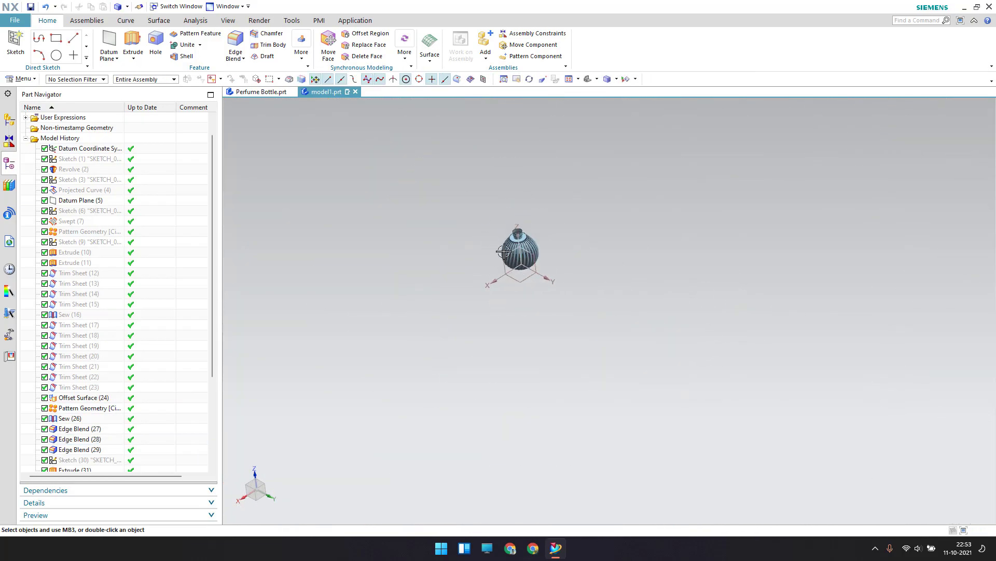
scroll(514, 239, "up", 6)
scroll(534, 173, "up", 6)
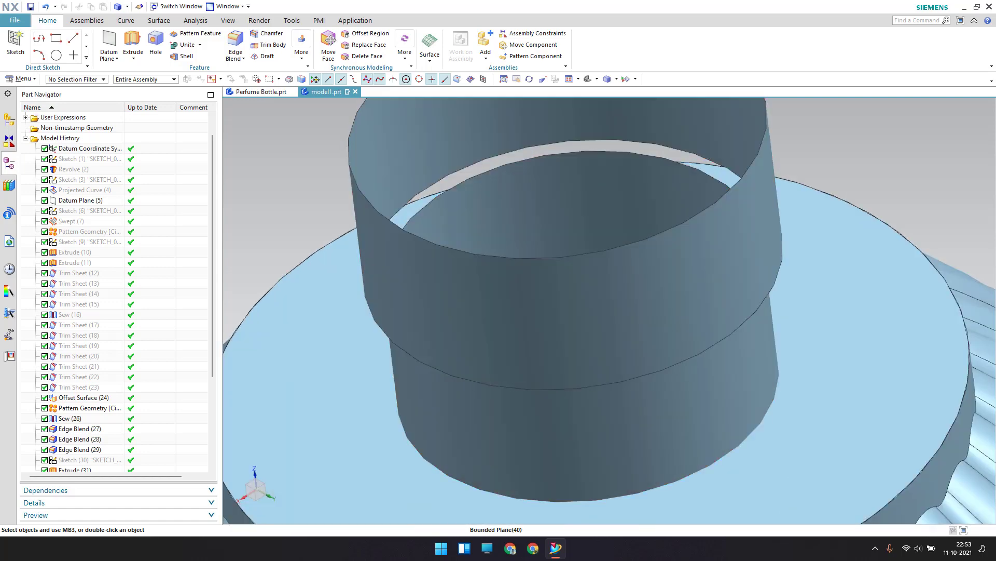
scroll(553, 169, "down", 4)
scroll(556, 189, "up", 1)
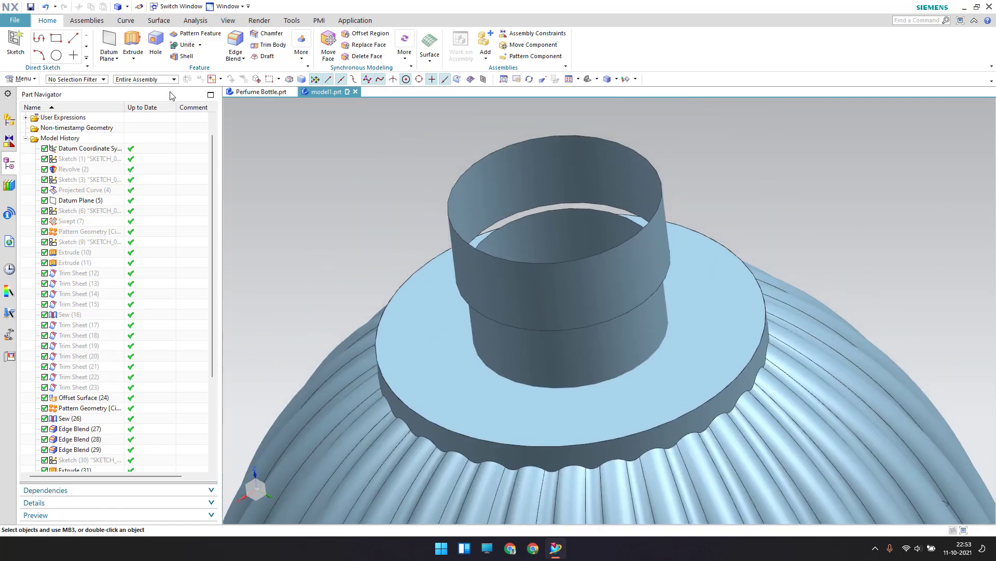
left_click(21, 79)
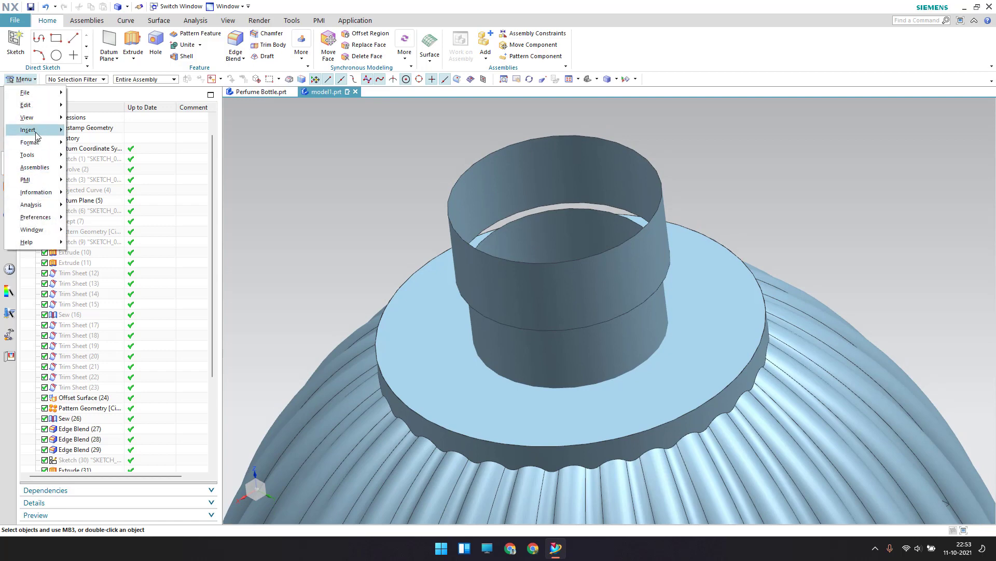
mouse_move(37, 129)
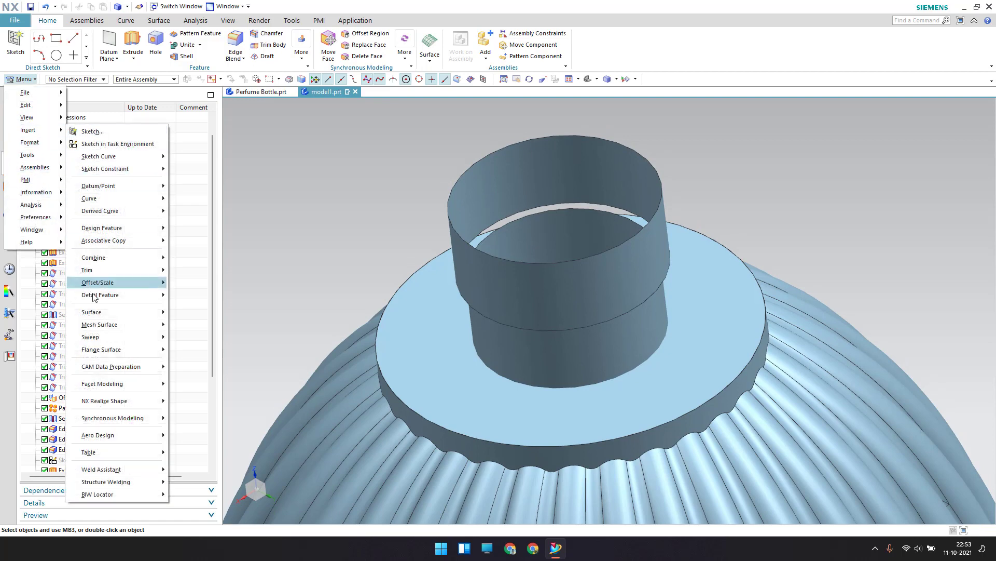
mouse_move(114, 312)
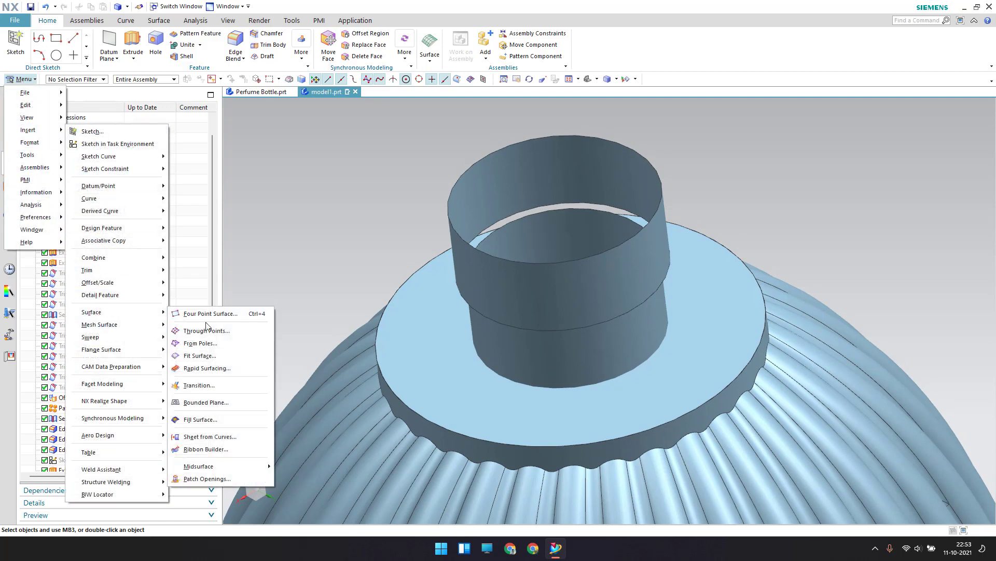
left_click(206, 402)
scroll(506, 208, "up", 5)
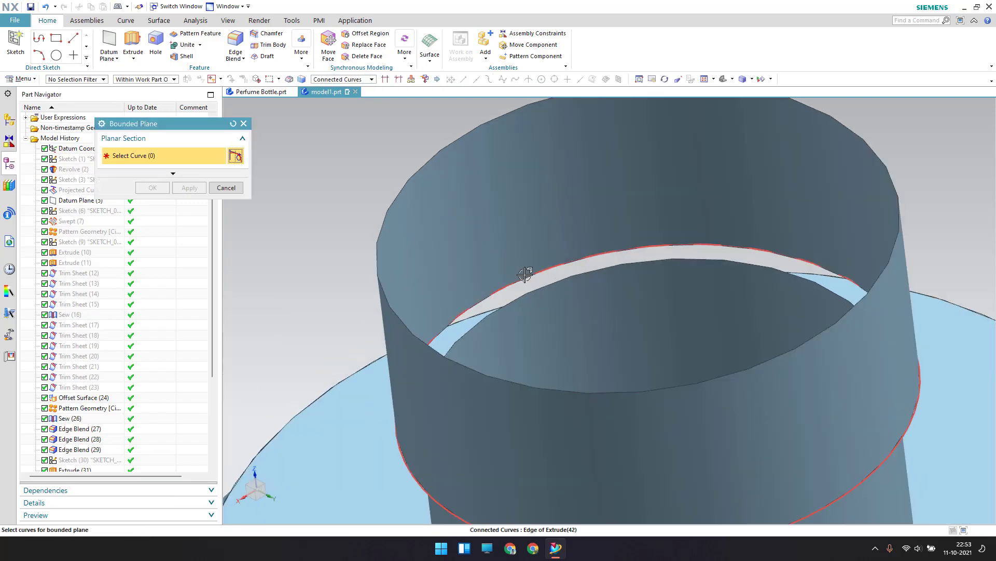
left_click(524, 269)
left_click(534, 287)
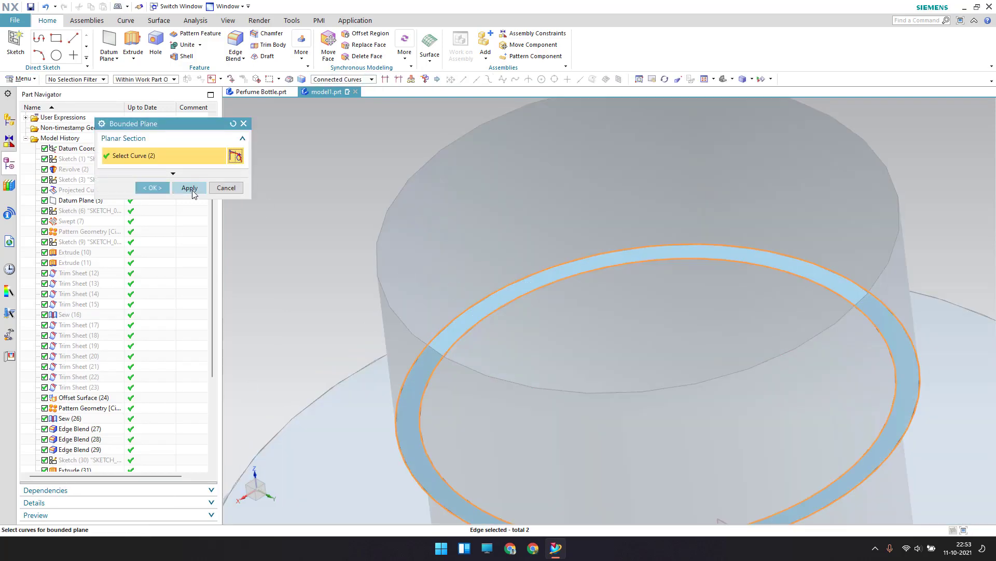
left_click(190, 189)
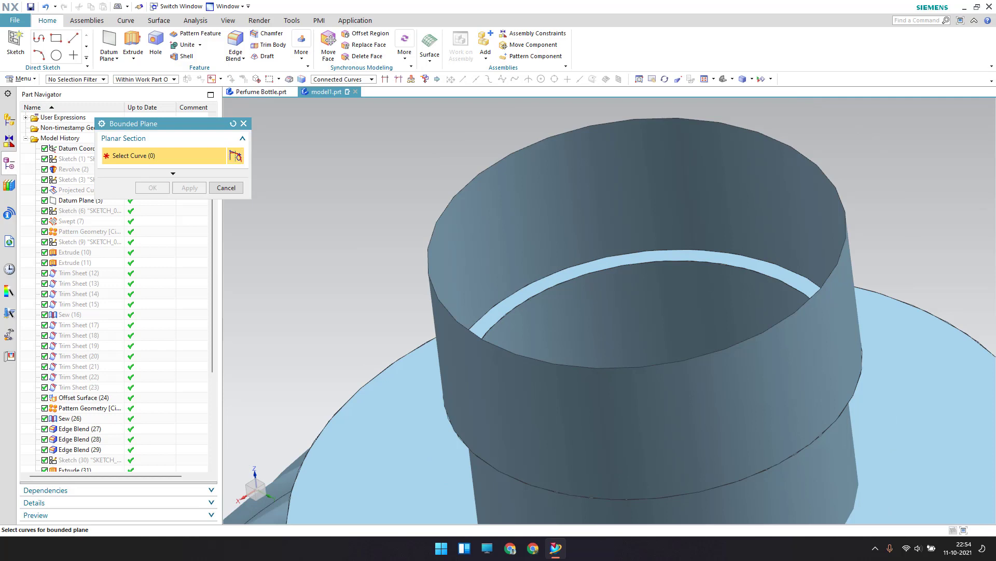
- Close the cap's circular top opening with a Bounded Plane on its upper edge
left_click(485, 160)
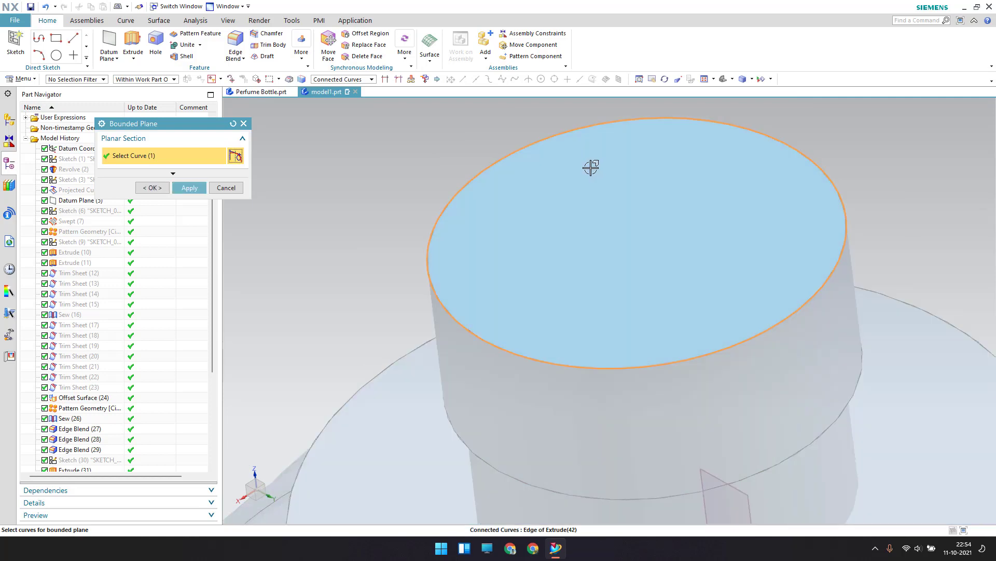
left_click(157, 188)
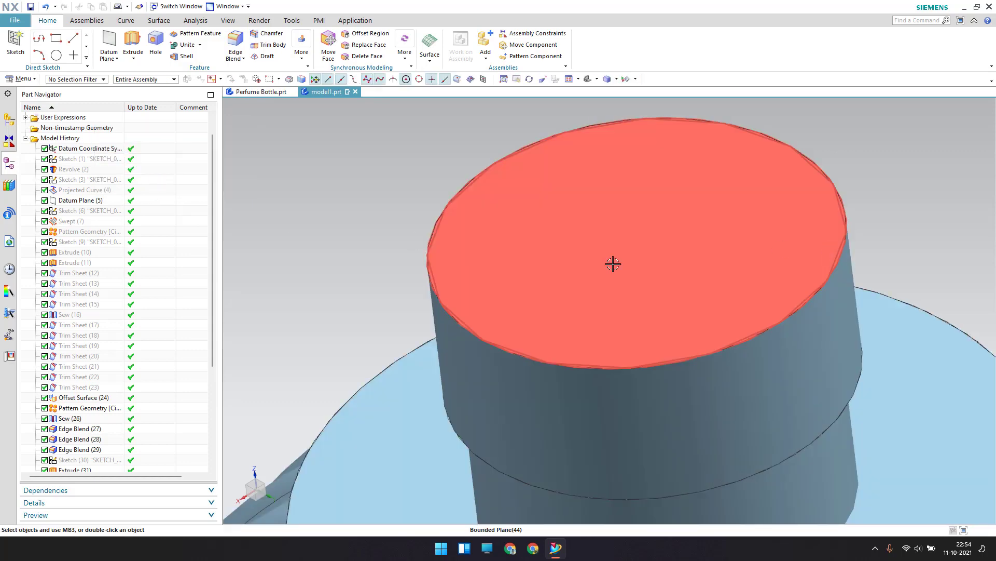
key("ctrl+f")
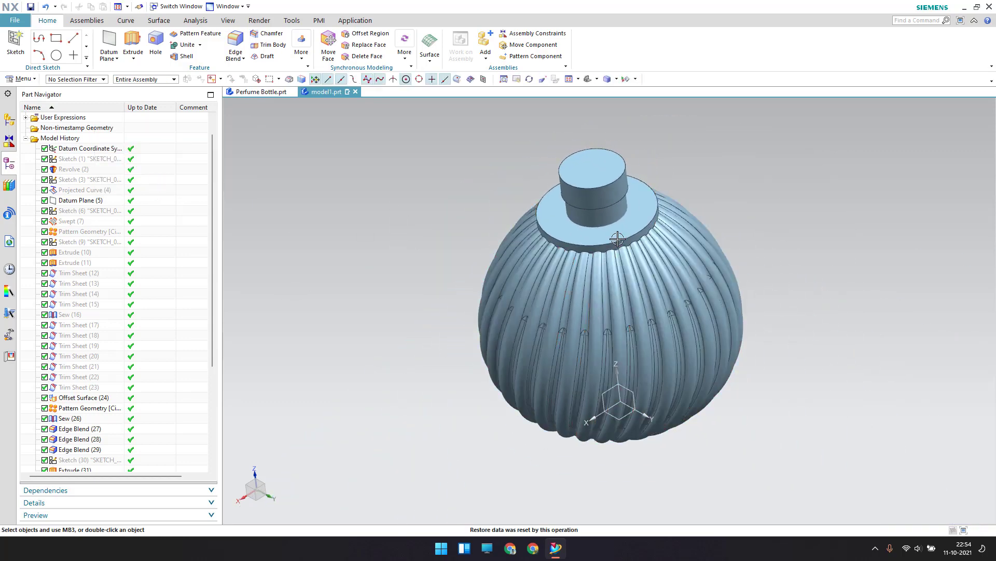
- Turn on Clip Section and examine where the neck sheet passes through the collar's top plane
middle_click_drag(596, 173, 614, 254)
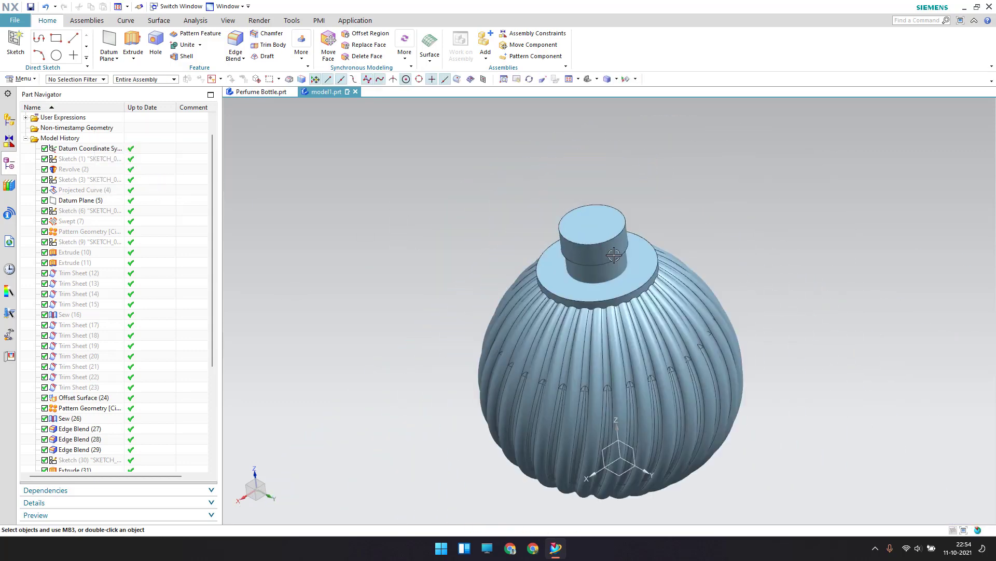
left_click(241, 21)
left_click(244, 47)
middle_click_drag(563, 284, 485, 268)
scroll(534, 248, "up", 5)
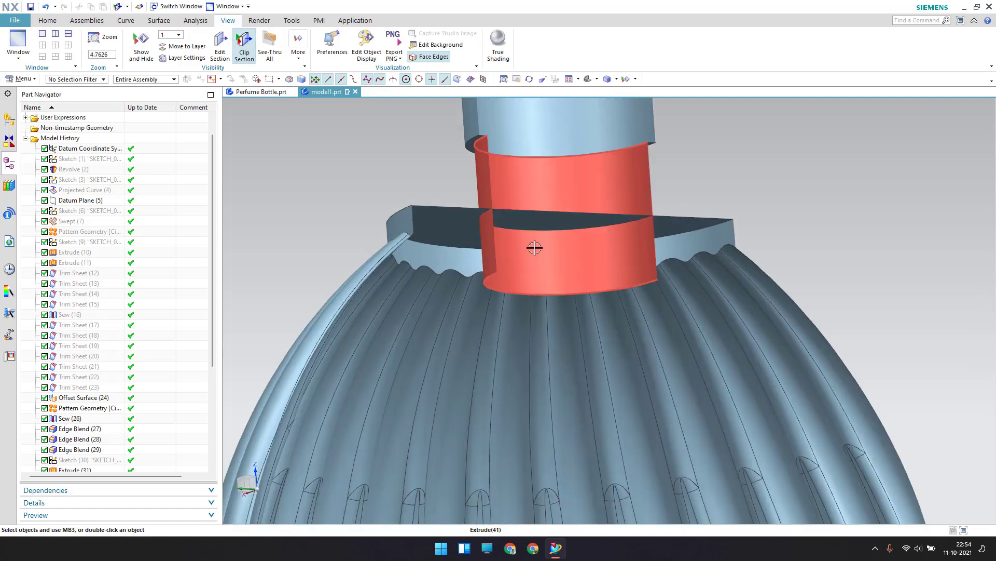
middle_click_drag(509, 232, 515, 244)
scroll(515, 244, "down", 1)
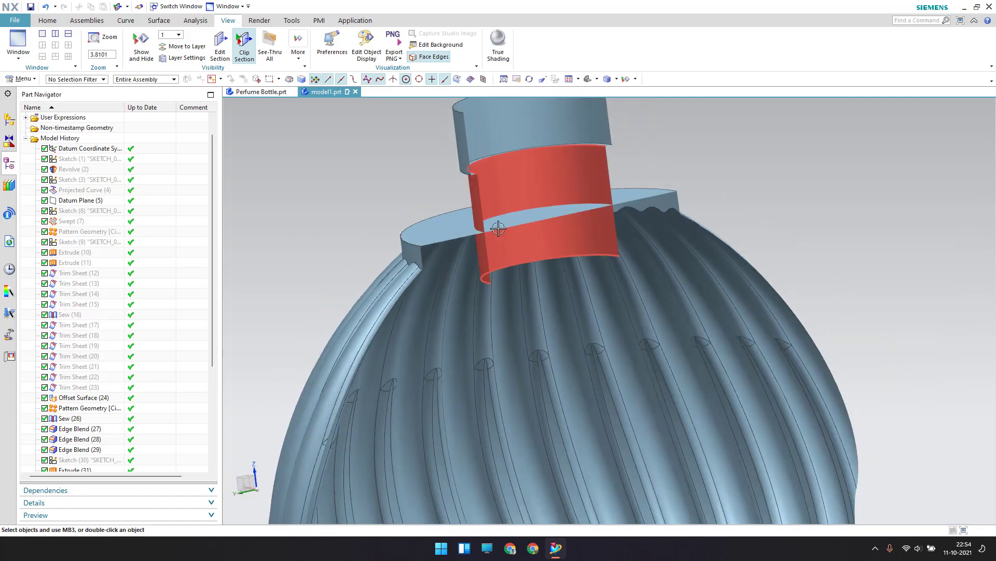
- Trim the neck sheet against the collar's top plane with Trim Sheet, keeping the region above the plane
left_click(61, 21)
left_click(159, 20)
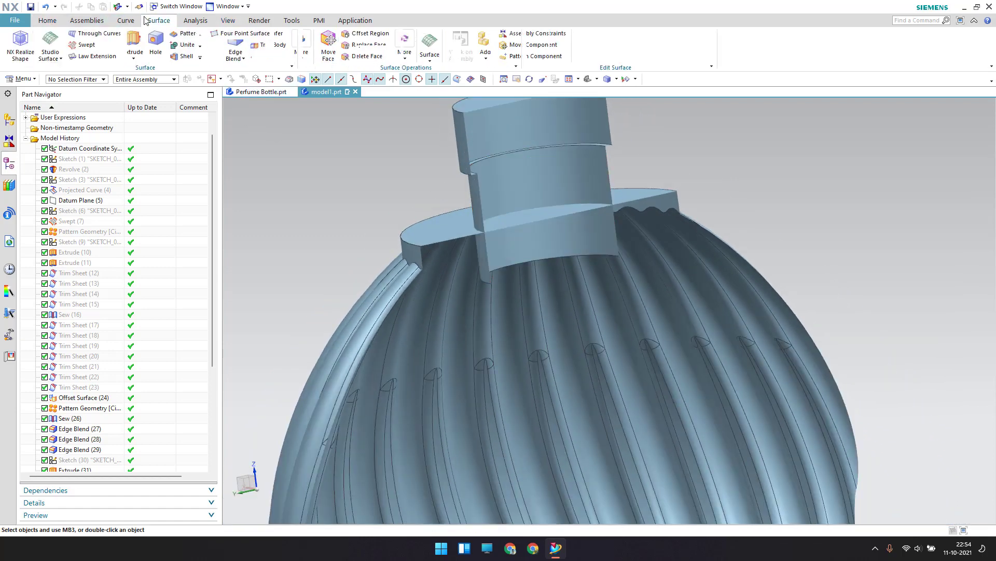
left_click(378, 45)
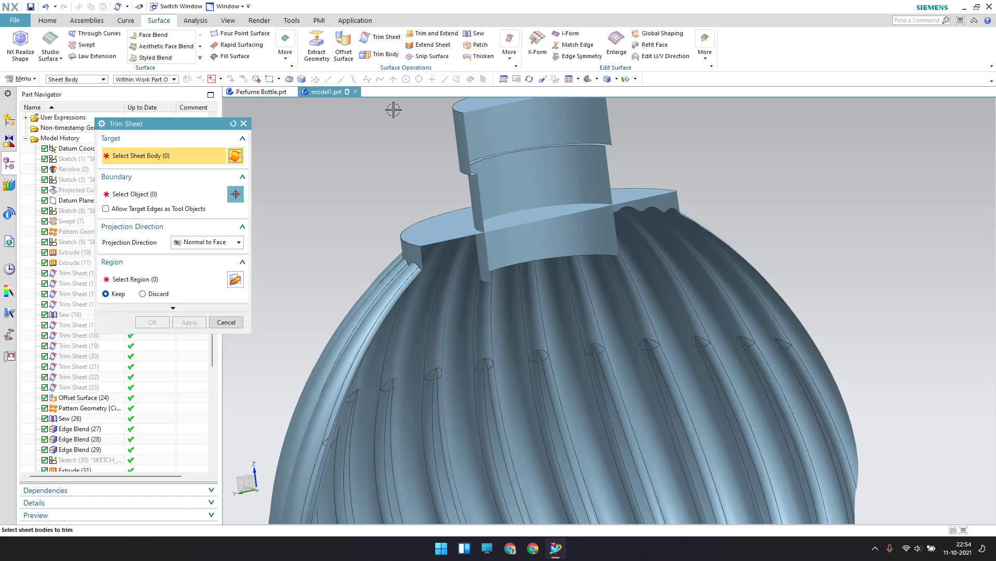
middle_click_drag(383, 112, 394, 139)
scroll(394, 139, "up", 1)
scroll(402, 155, "down", 3)
mouse_move(438, 174)
middle_mouse_down()
mouse_move(430, 187)
mouse_move(422, 173)
middle_mouse_up()
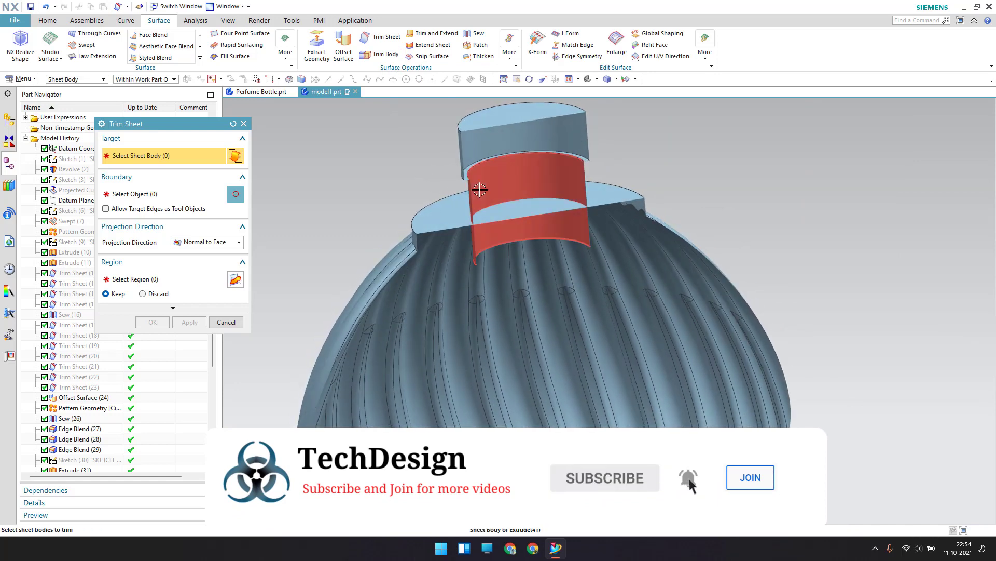
scroll(503, 188, "up", 3)
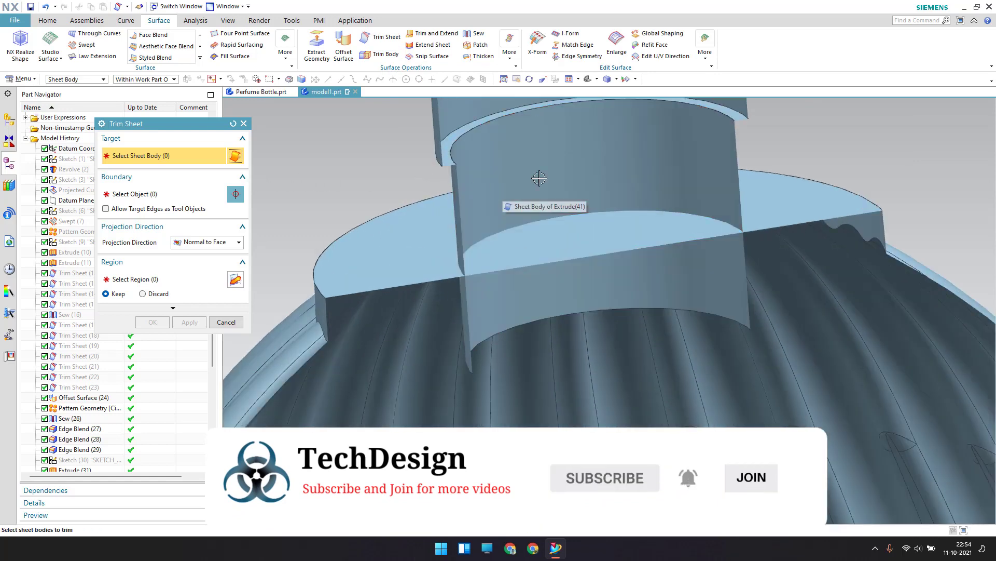
left_click(541, 176)
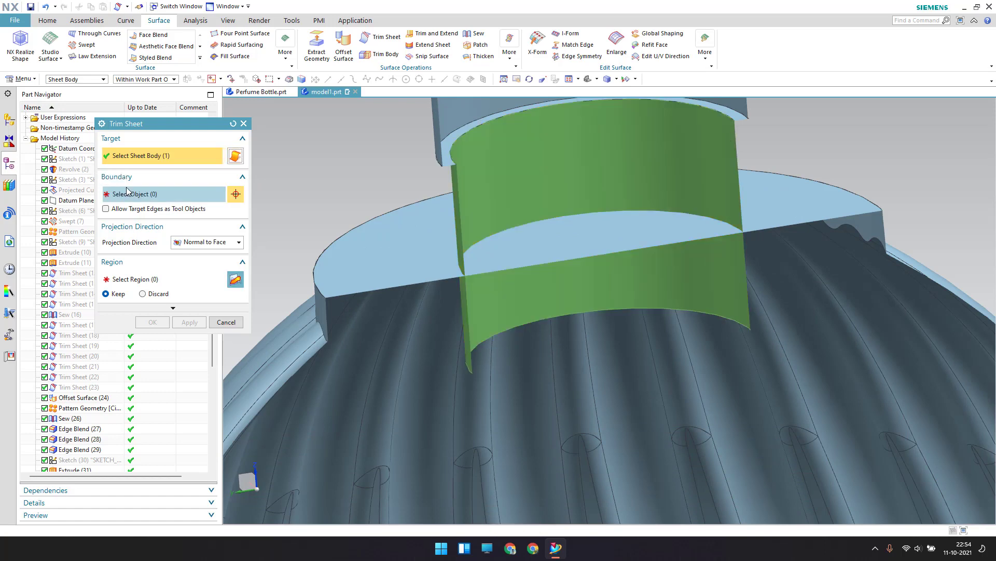
left_click(411, 224)
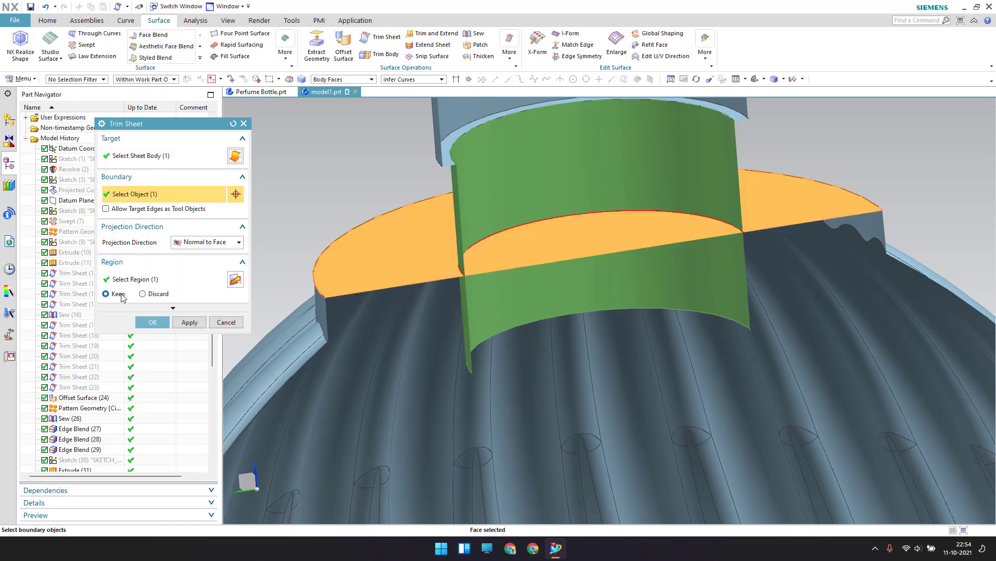
left_click(183, 322)
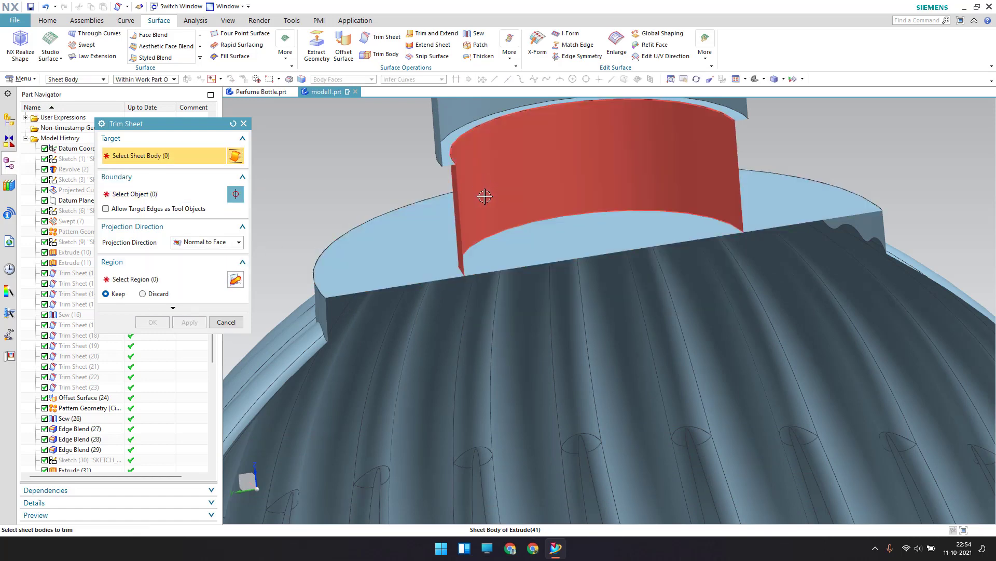
- Trim the collar's top plane against the neck sheet, using Discard for the disc inside the neck, and turn off the section clipping
left_click(510, 258)
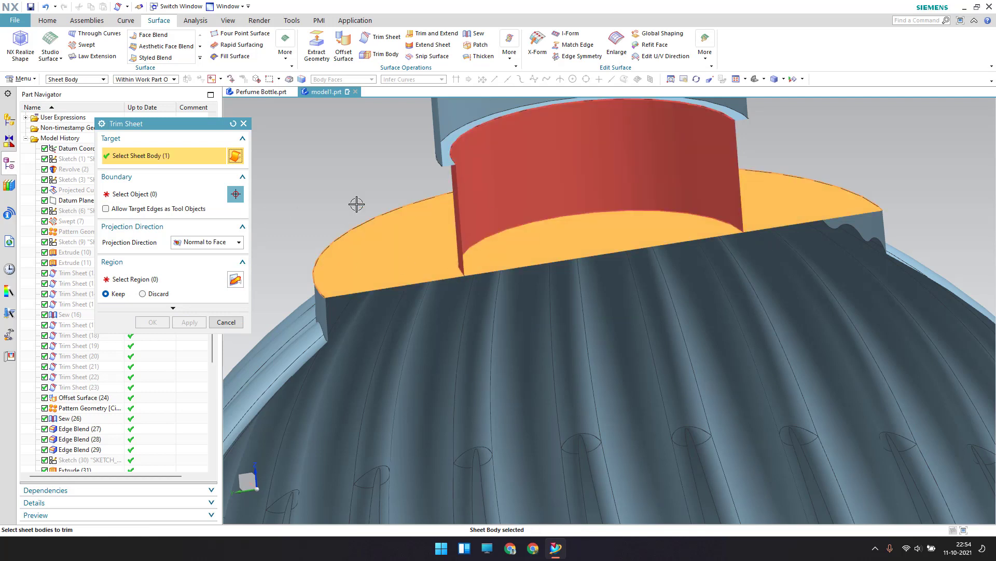
left_click(570, 190)
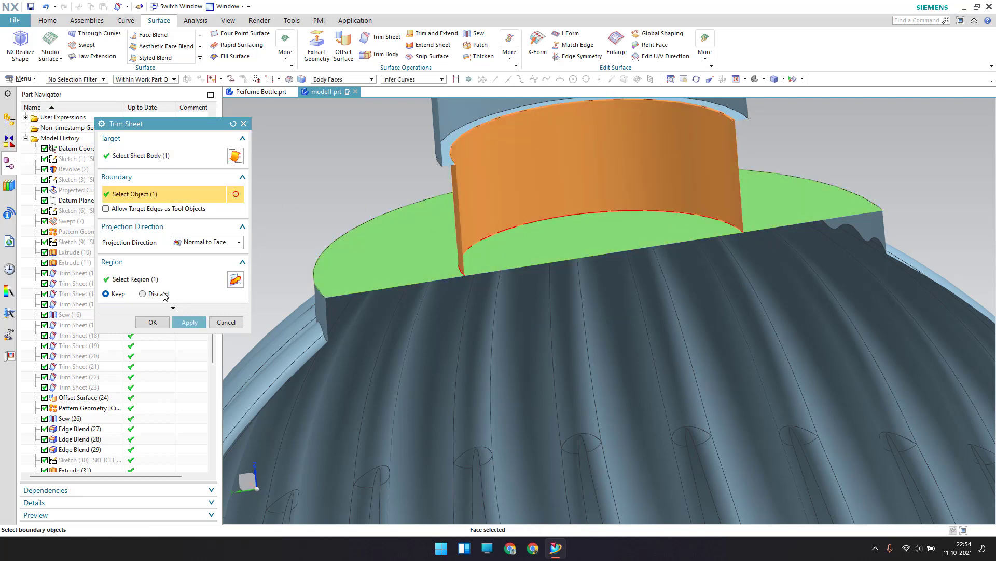
left_click(188, 324)
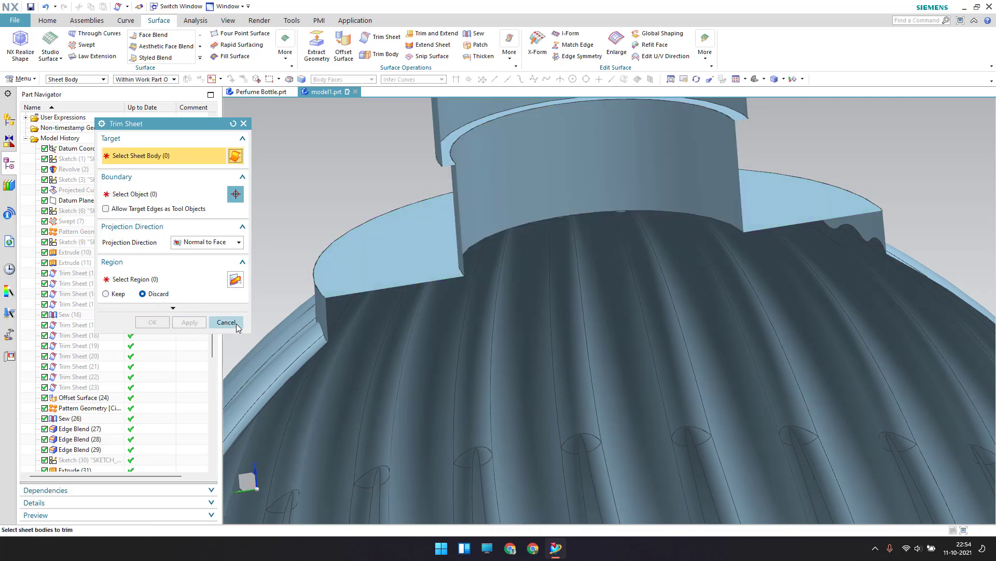
left_click(227, 323)
scroll(404, 192, "down", 3)
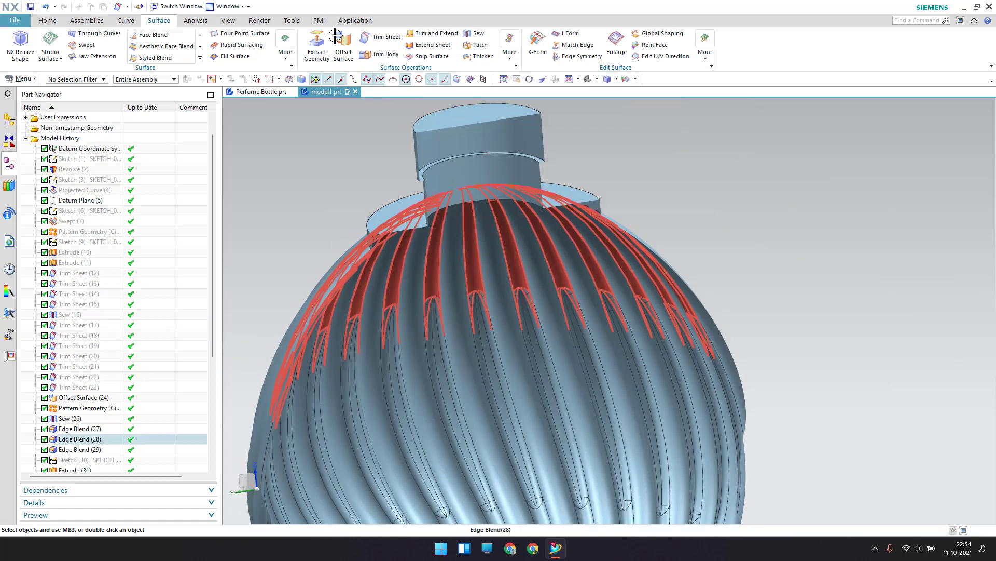
left_click(228, 21)
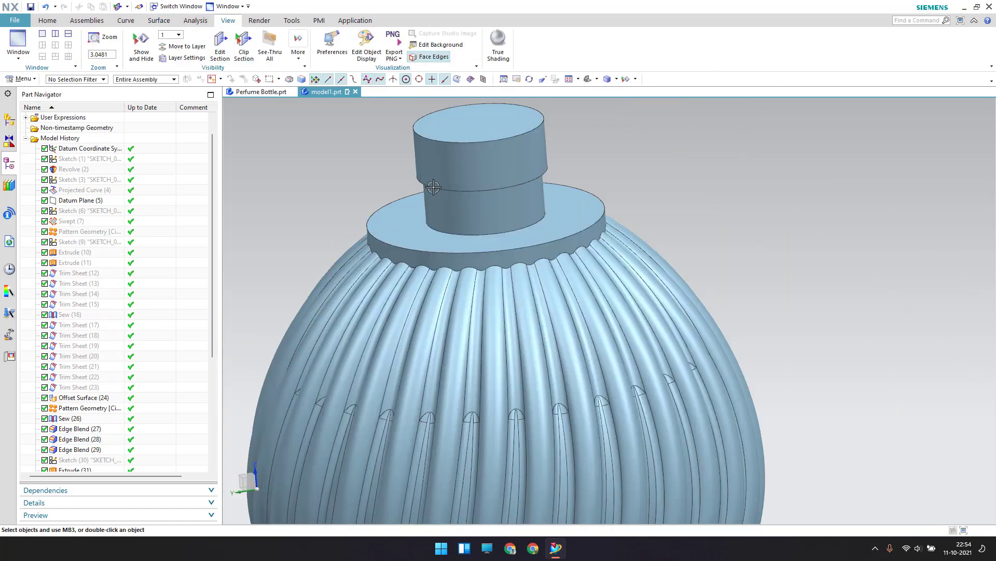
- Sew the cap's side sheet as target with all the other sheet bodies of the bottle as tools
mouse_move(483, 224)
middle_mouse_down()
mouse_move(496, 205)
mouse_move(481, 209)
middle_mouse_up()
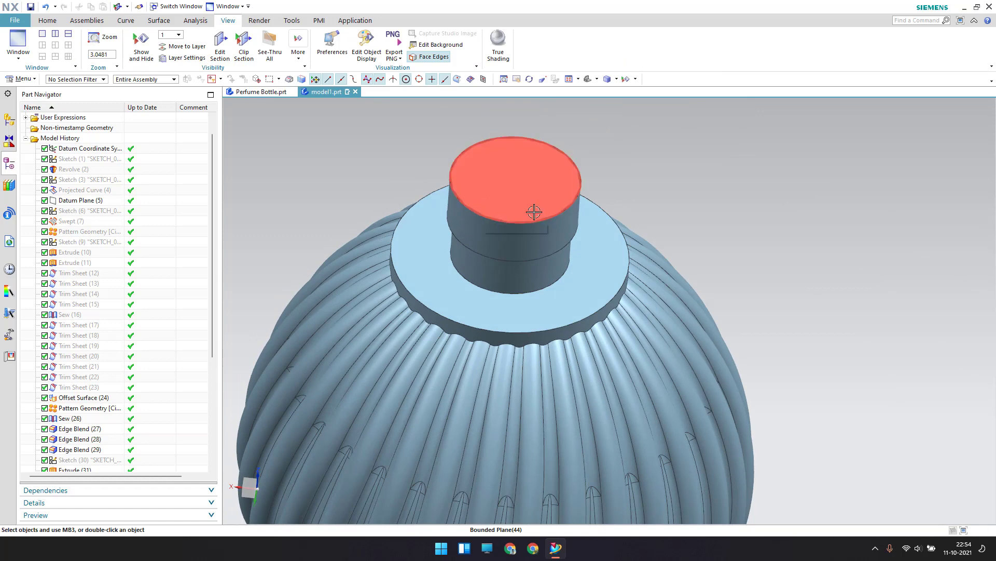
scroll(494, 201, "down", 5)
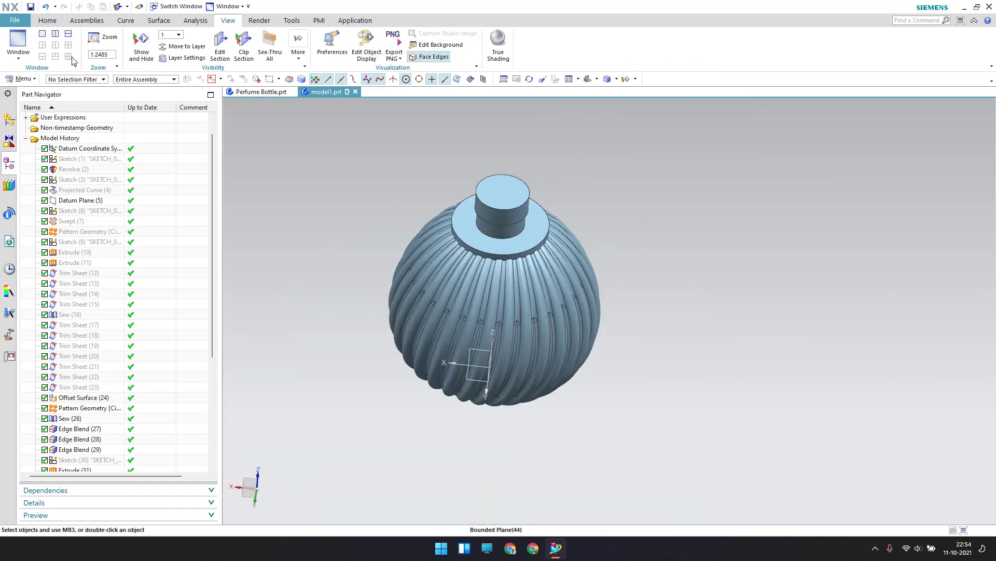
left_click(48, 21)
middle_click_drag(654, 158, 666, 175)
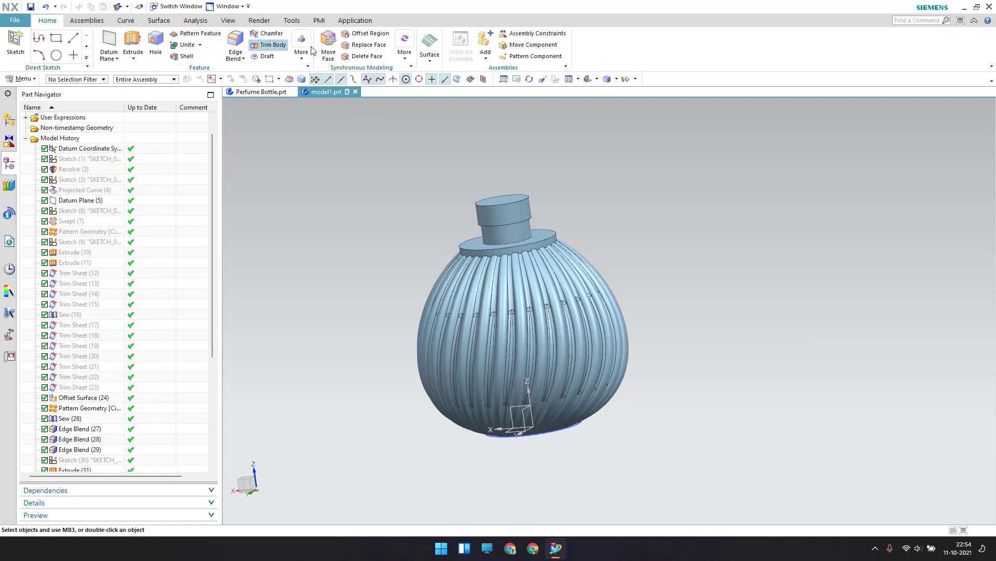
left_click(158, 21)
left_click(478, 33)
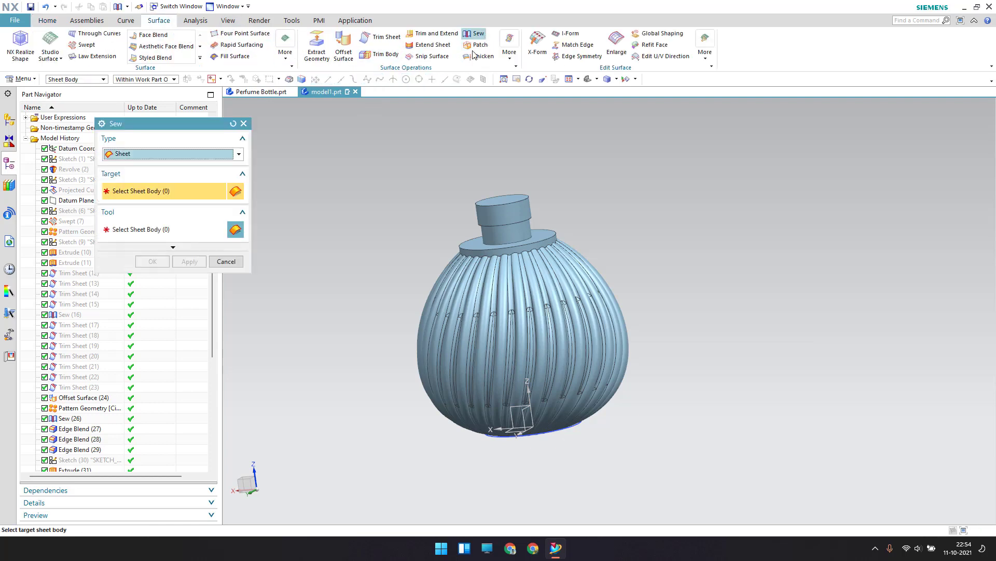
left_click(506, 210)
scroll(399, 205, "down", 2)
left_click_drag(385, 149, 597, 373)
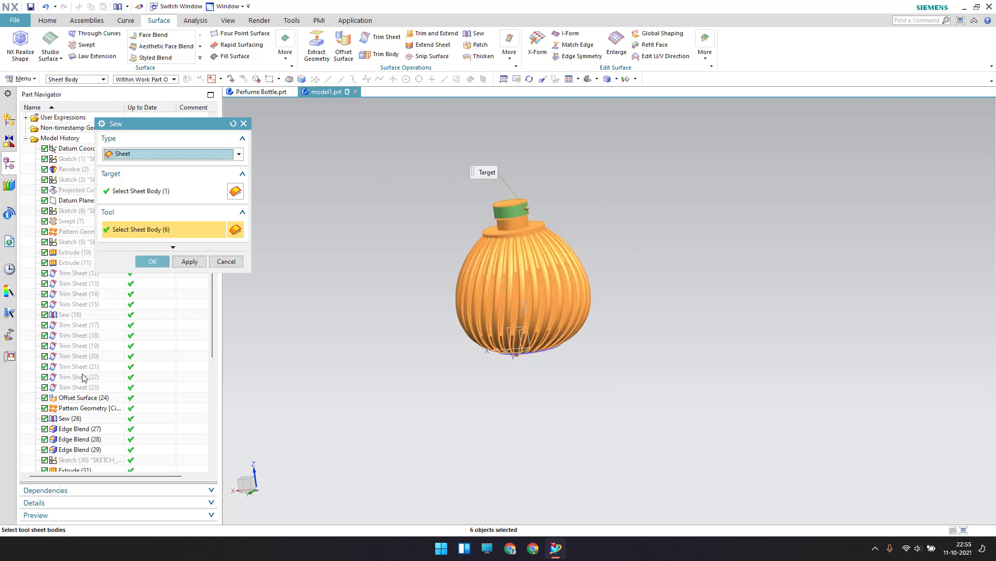
scroll(82, 301, "up", 1)
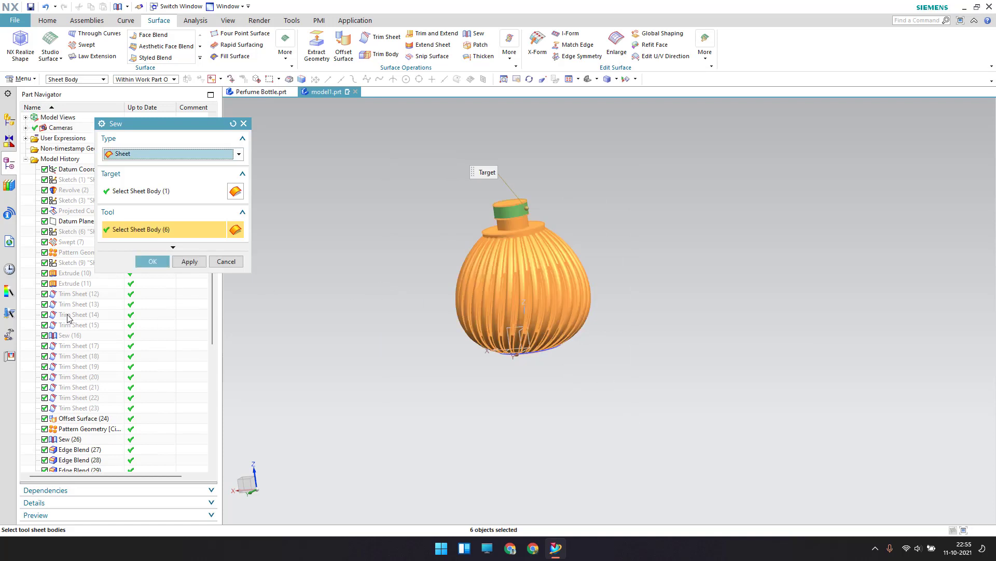
scroll(482, 312, "up", 3)
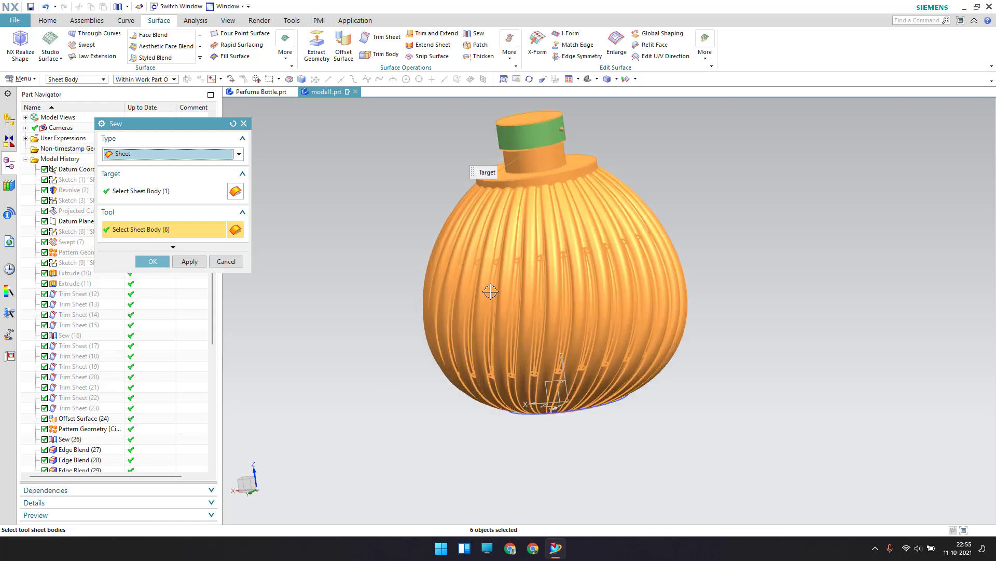
scroll(498, 321, "down", 2)
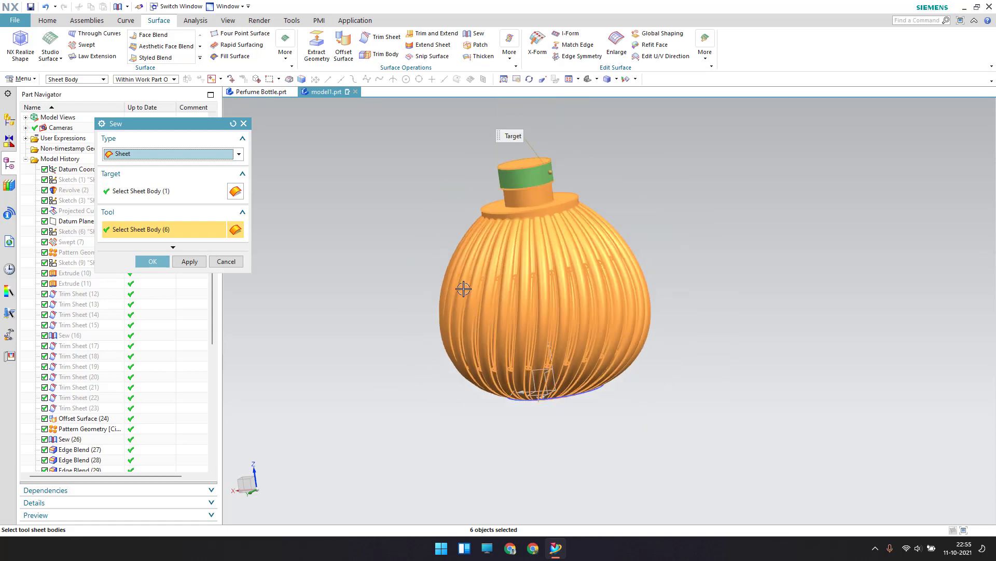
middle_click_drag(481, 295, 495, 302)
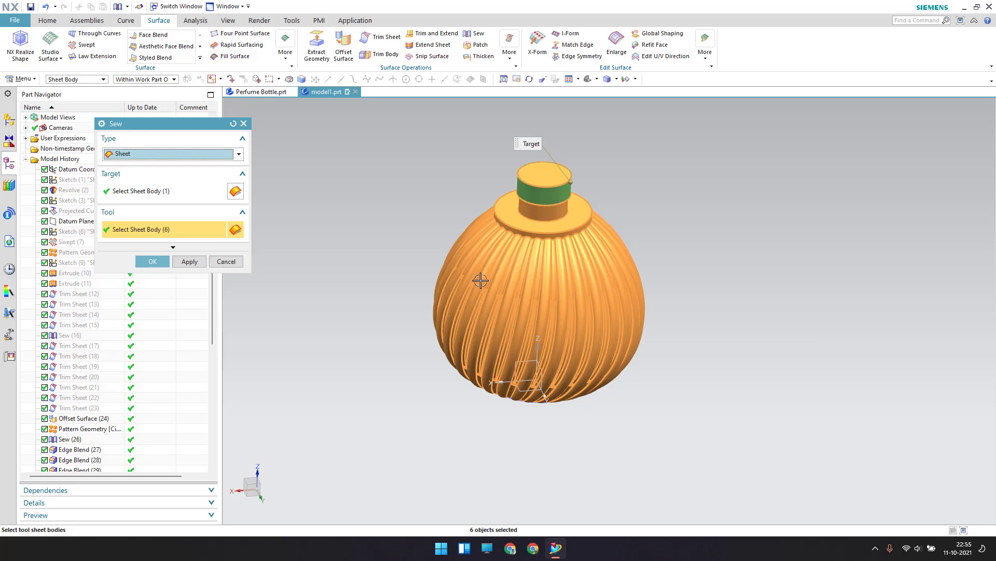
left_click(152, 262)
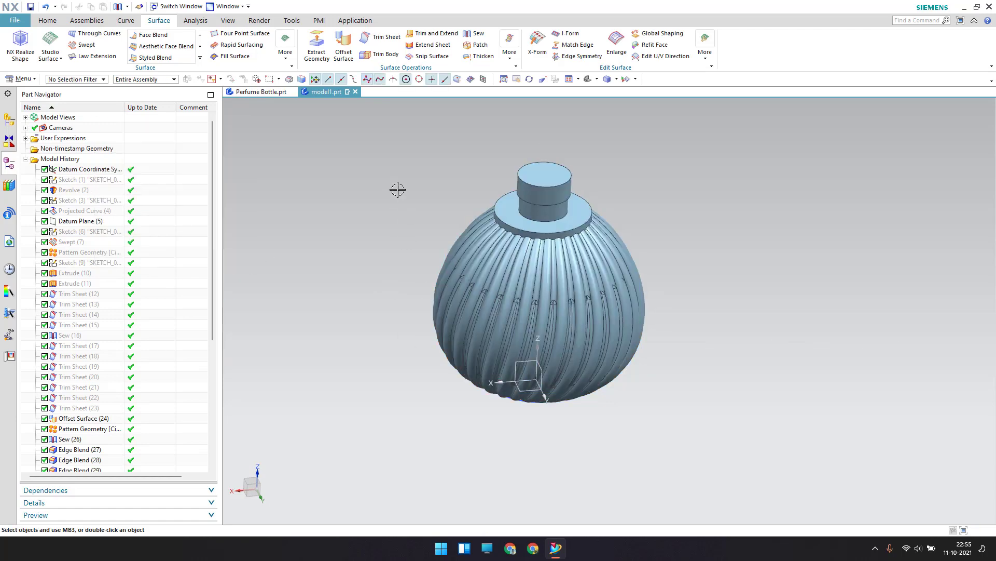
- Apply a 1 mm Edge Blend to the collar's upper outer edge and the scalloped edge where it meets the ribbed body
left_click(200, 58)
left_click(221, 57)
scroll(506, 226, "up", 5)
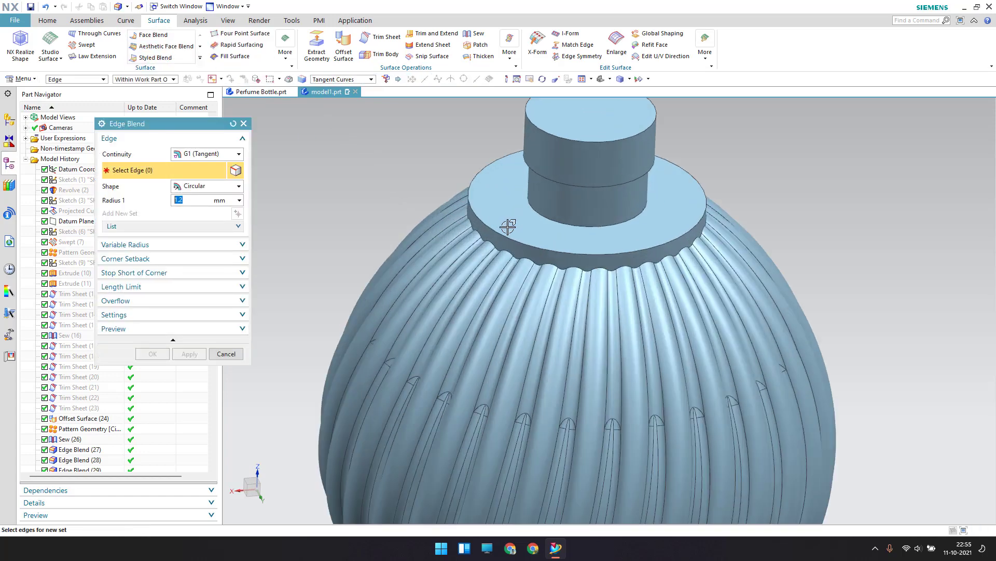
left_click(505, 231)
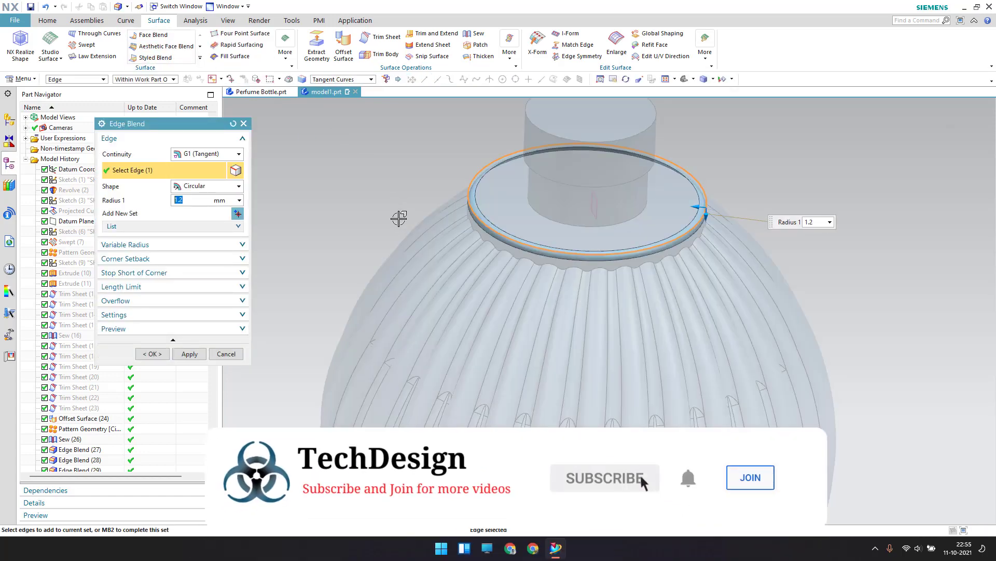
type("1")
left_click(494, 249)
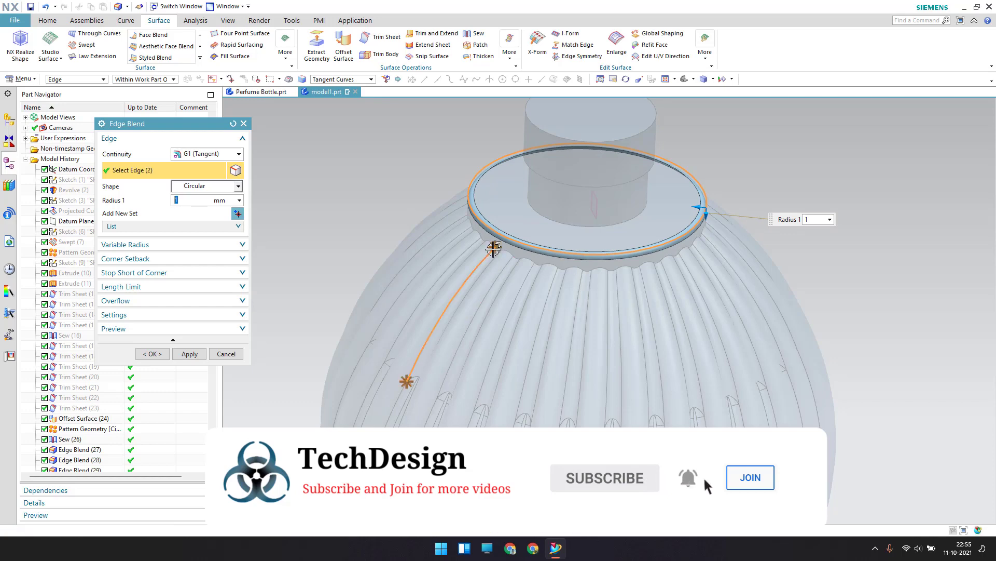
left_click(494, 249, "shift")
scroll(492, 244, "down", 5)
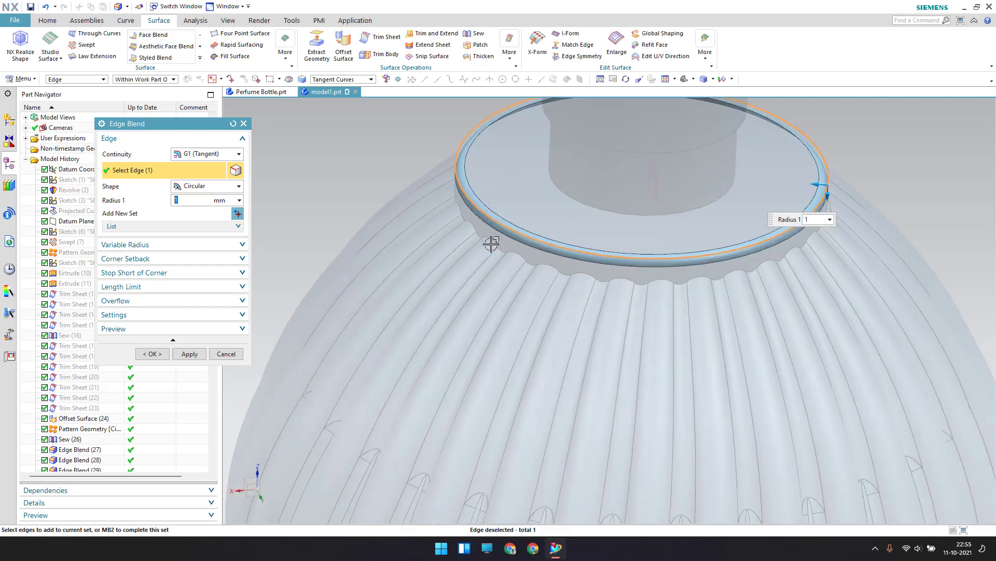
left_click(490, 242)
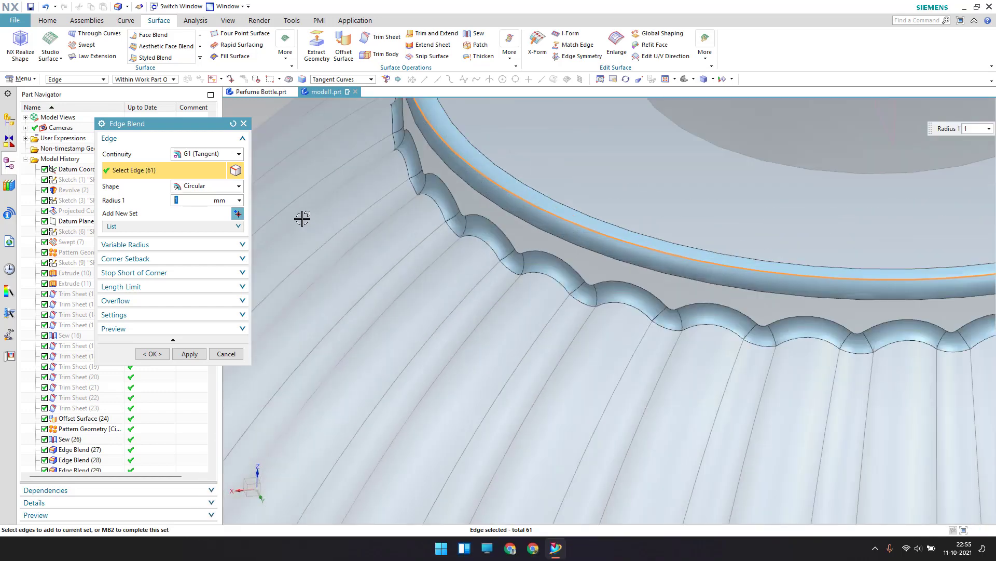
left_click(152, 356)
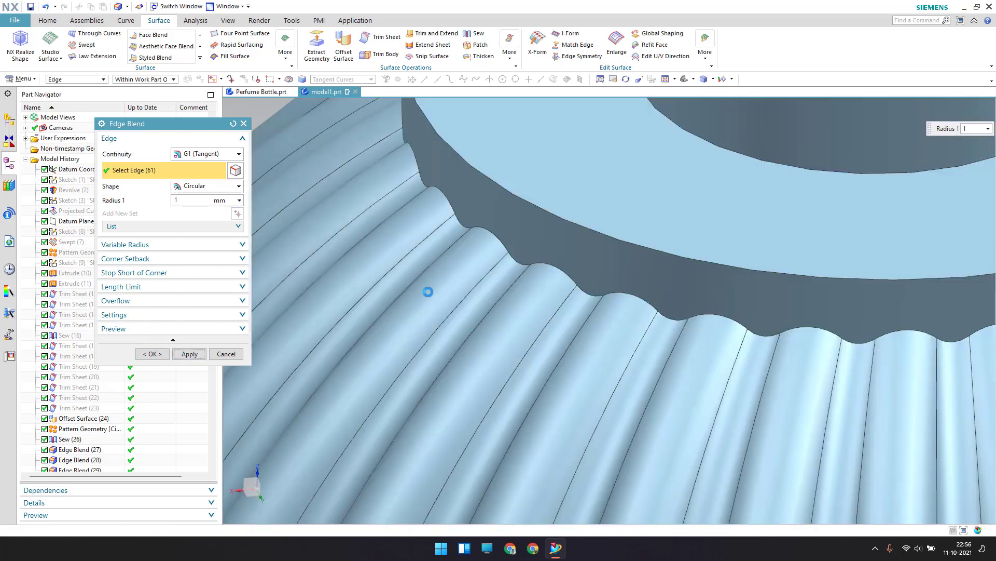
- Apply a 3 mm Edge Blend to the edge at the neck's base and the cap's top edge
scroll(428, 290, "up", 6)
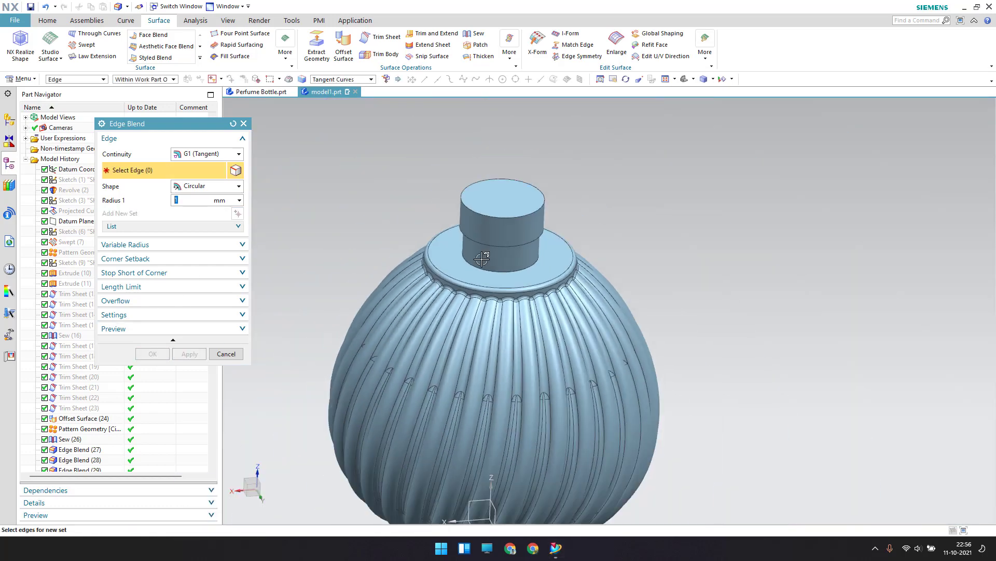
scroll(482, 259, "down", 4)
left_click(475, 306)
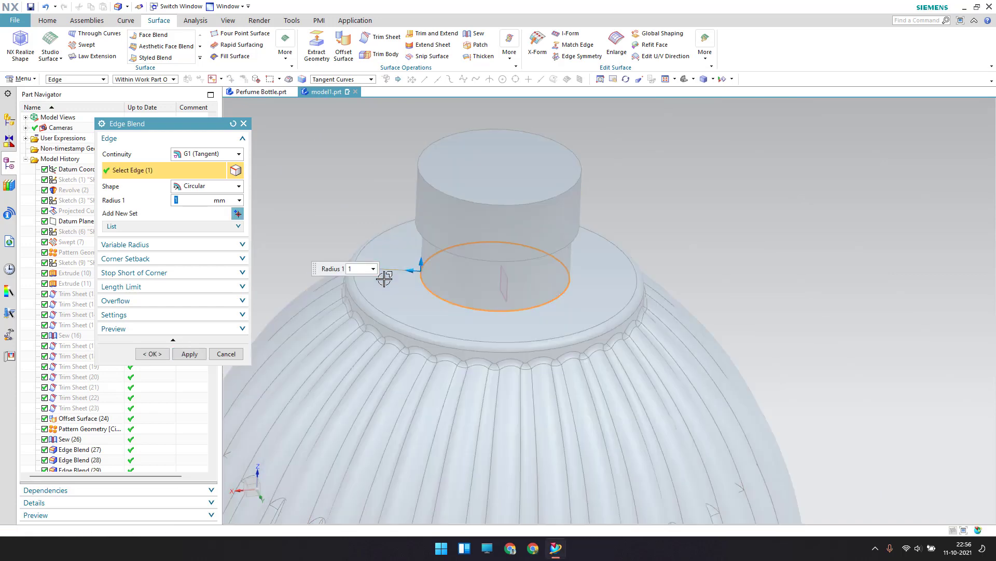
type("3")
key("Return")
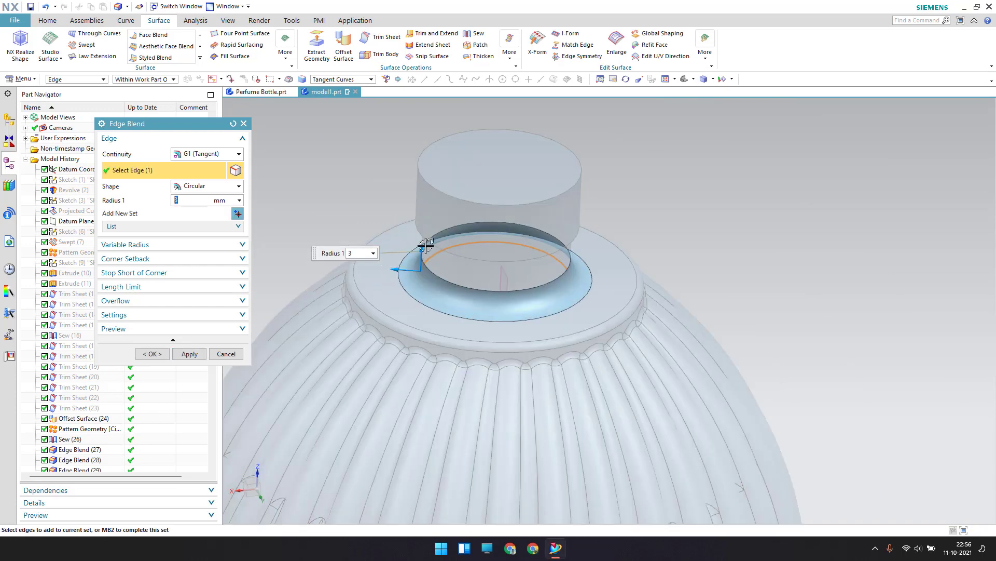
left_click(439, 188)
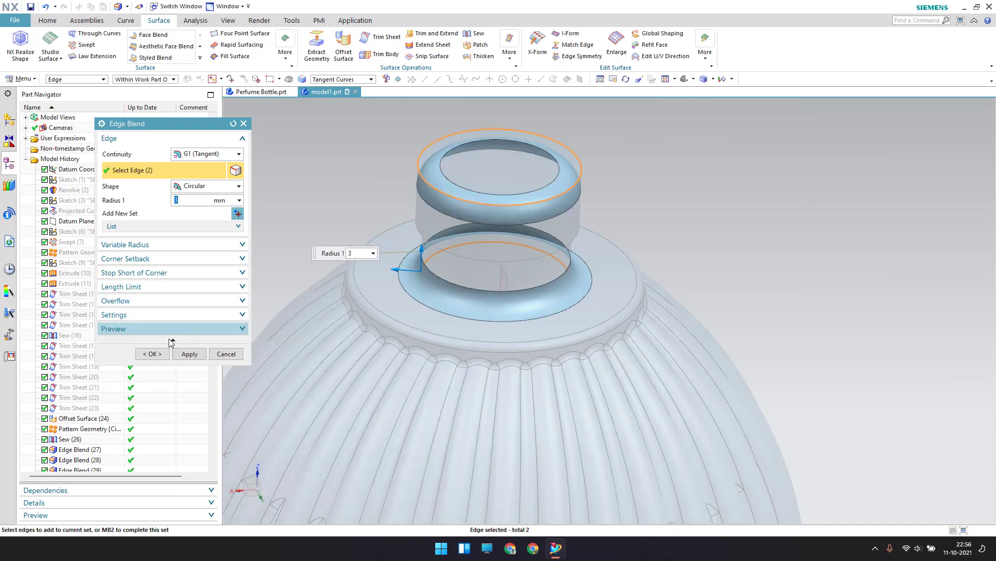
left_click(152, 354)
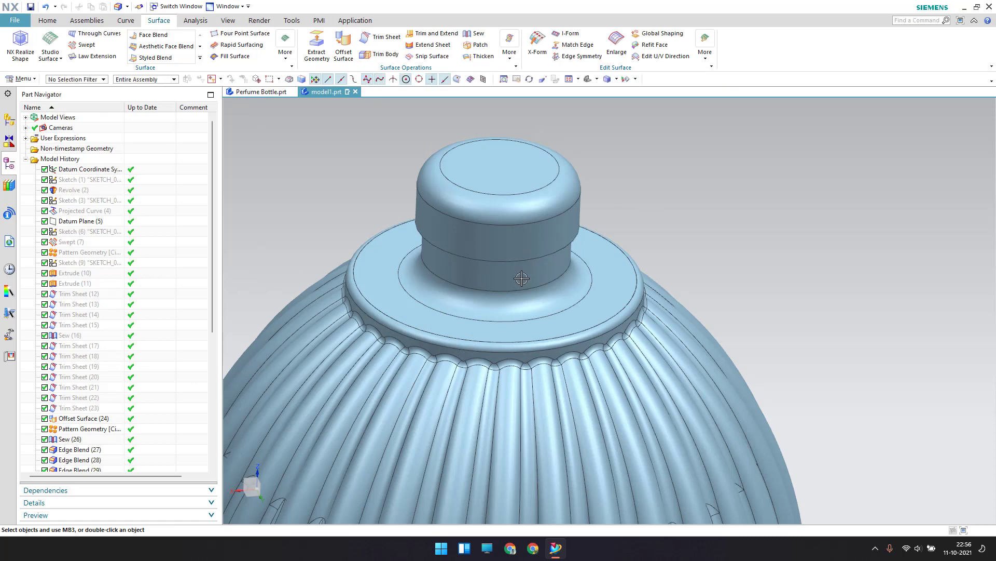
- Create a new sketch on the XZ plane of the datum coordinate system
scroll(510, 253, "up", 3)
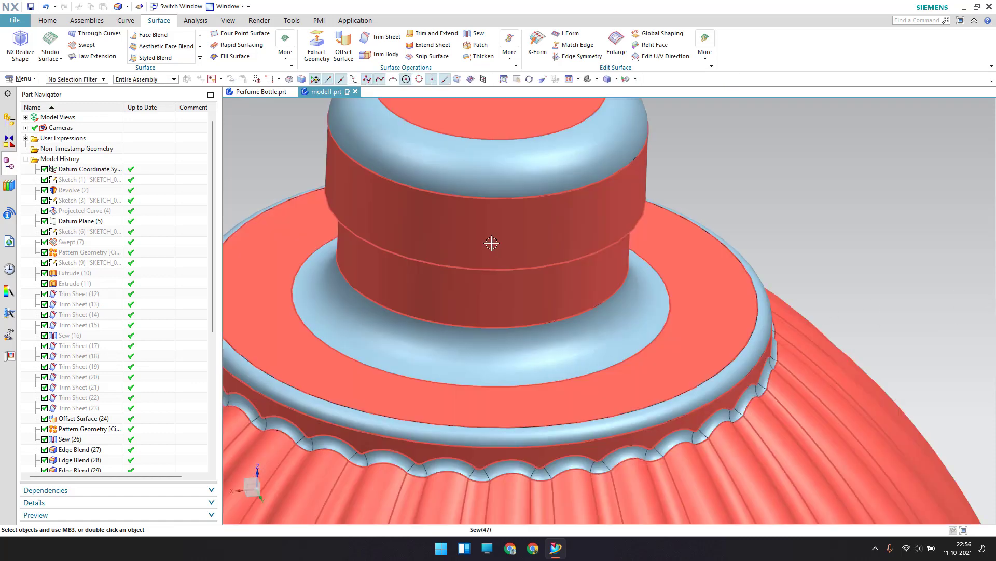
scroll(487, 244, "down", 2)
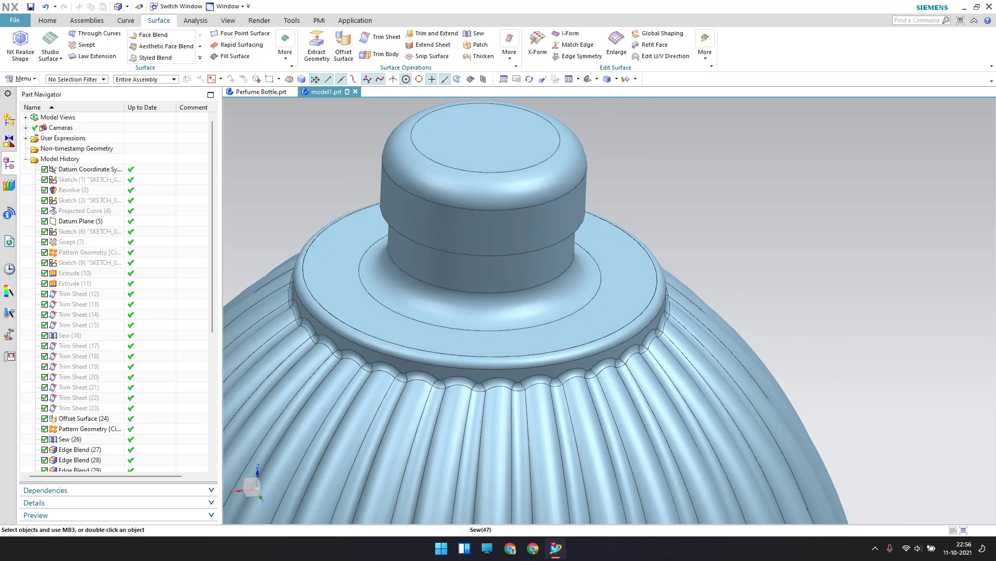
left_click(48, 21)
left_click(15, 46)
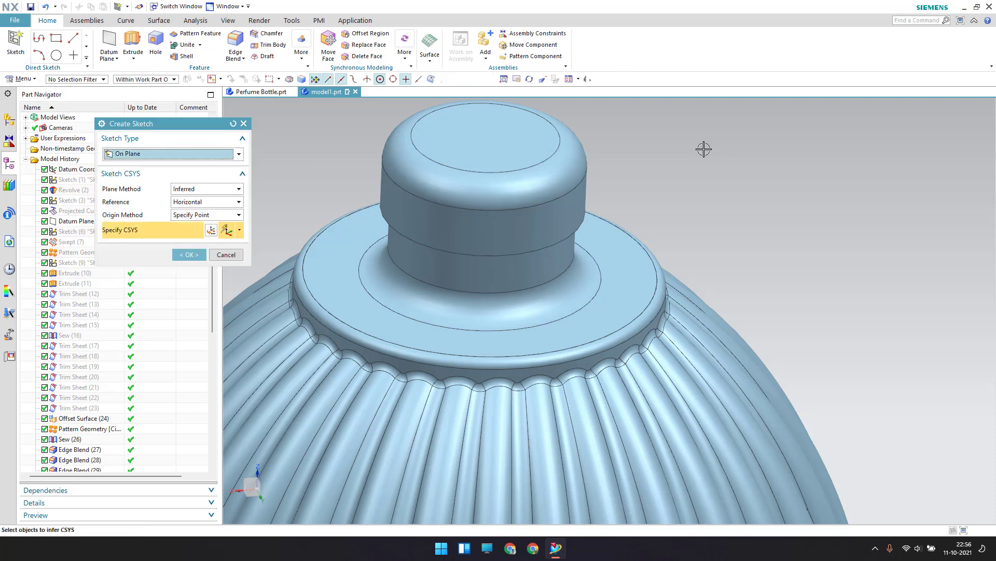
scroll(703, 149, "down", 5)
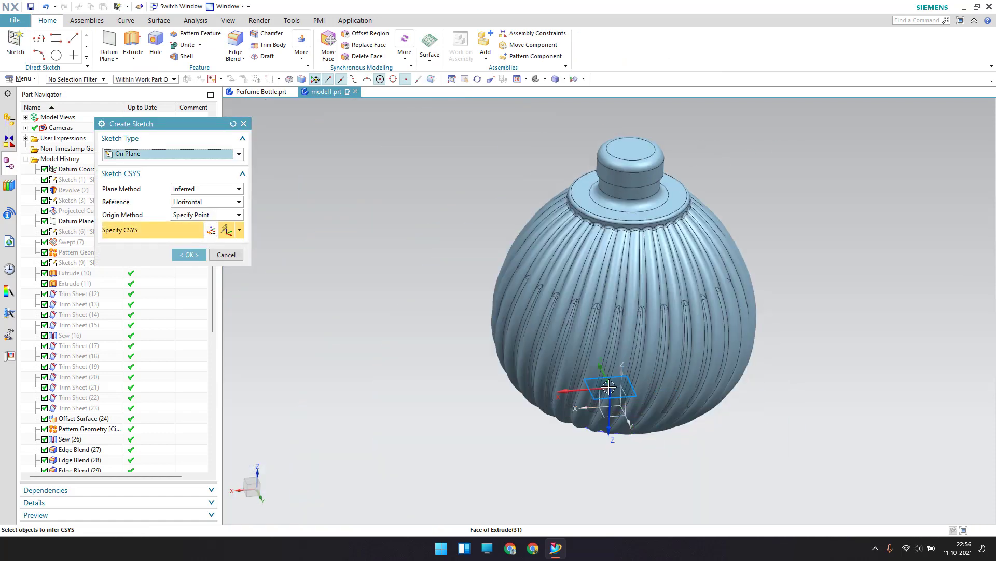
left_click(601, 388)
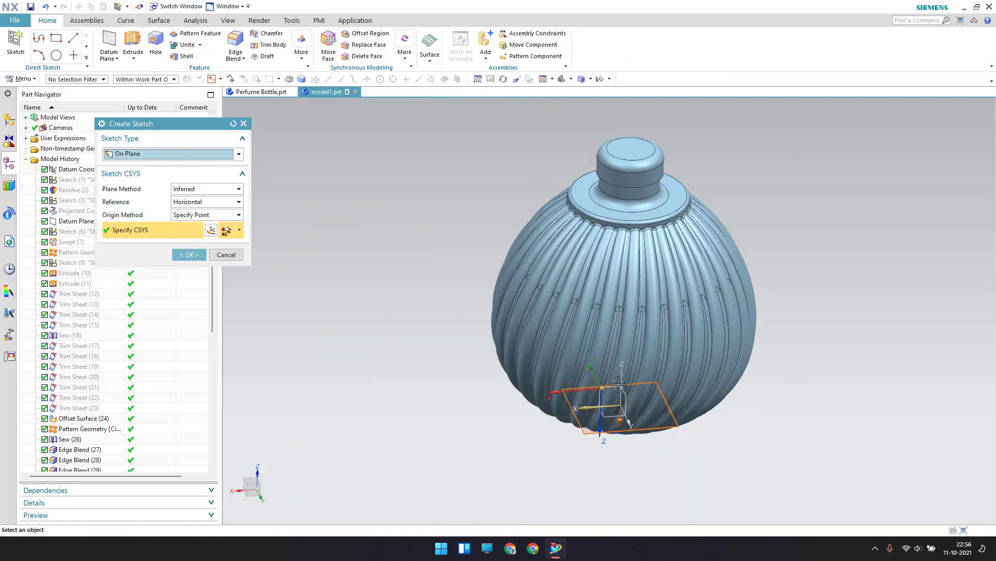
left_click(233, 124)
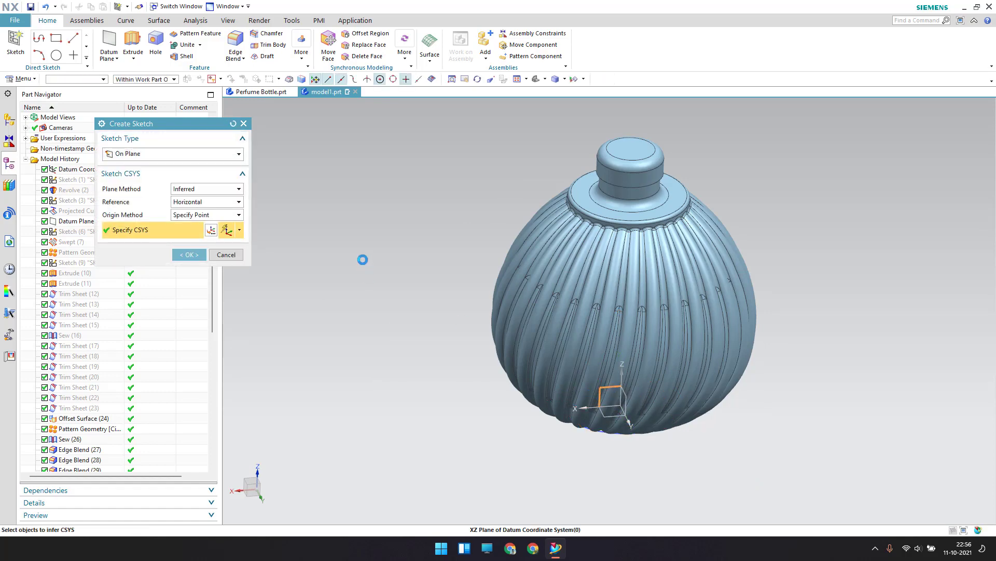
middle_click(363, 260)
scroll(506, 357, "down", 3)
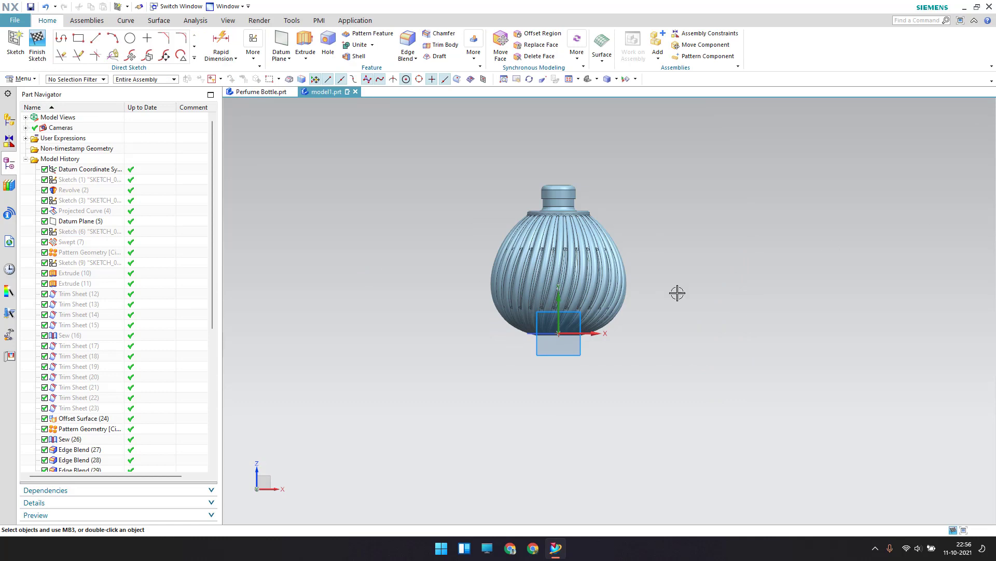
- Sketch two concentric circles in the middle of the cap's front, the outer one 1.5 mm in diameter
scroll(563, 195, "up", 10)
left_click(132, 41)
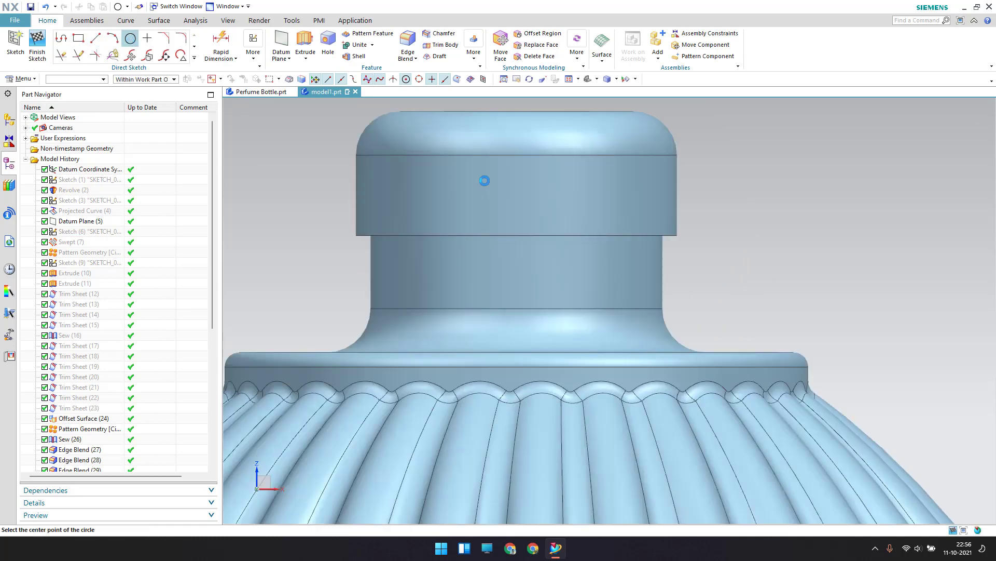
left_click(512, 187)
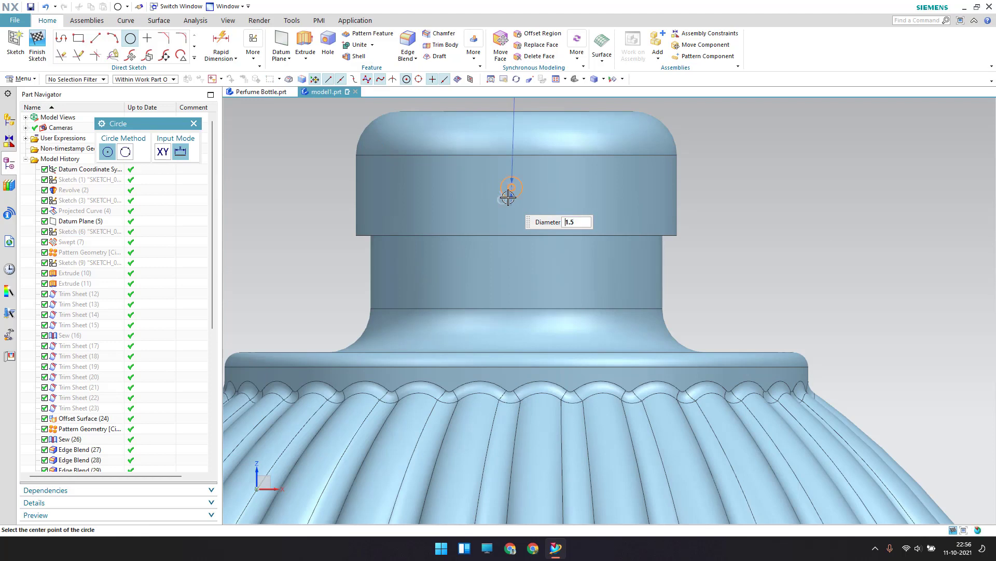
scroll(501, 185, "up", 4)
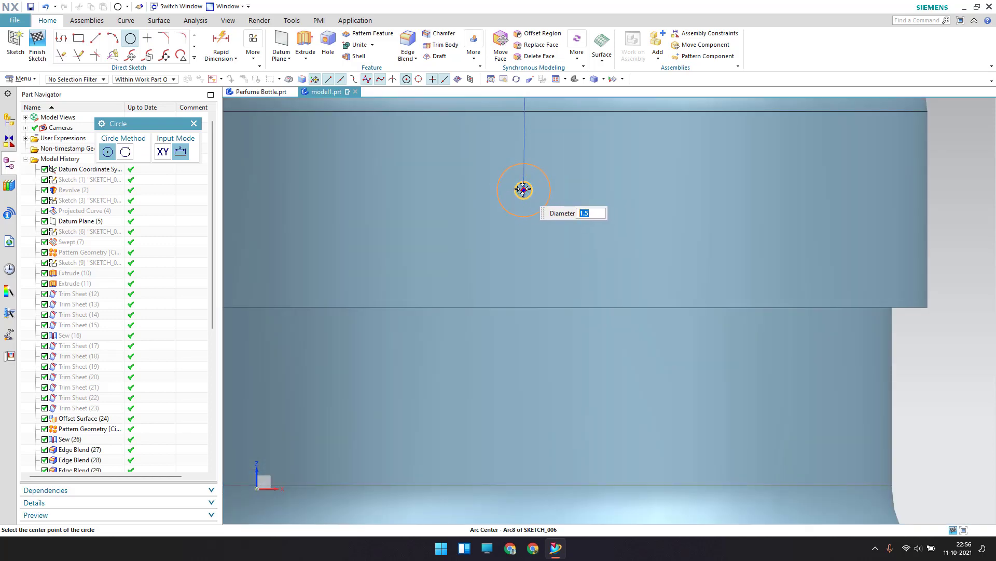
left_click(524, 189)
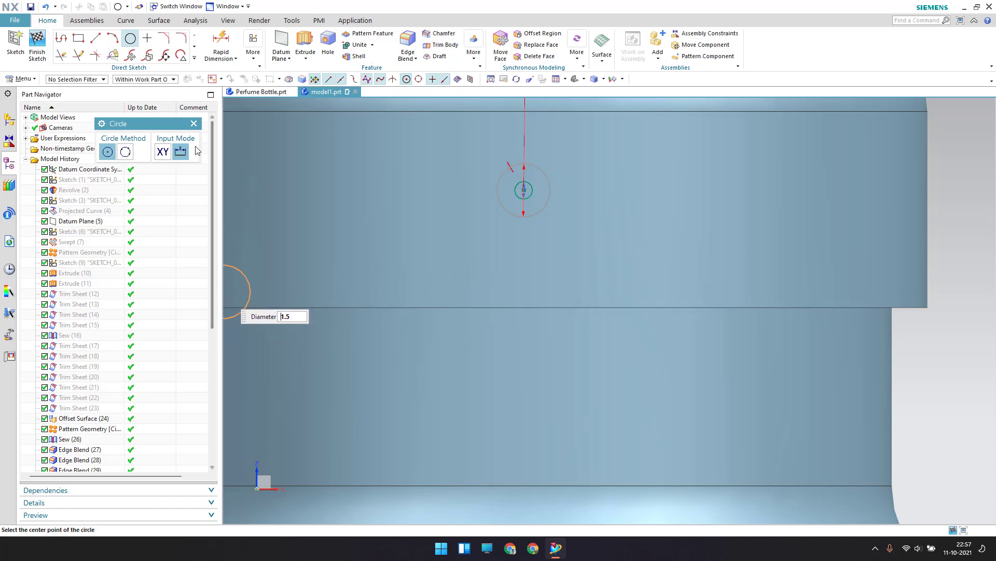
key("Escape")
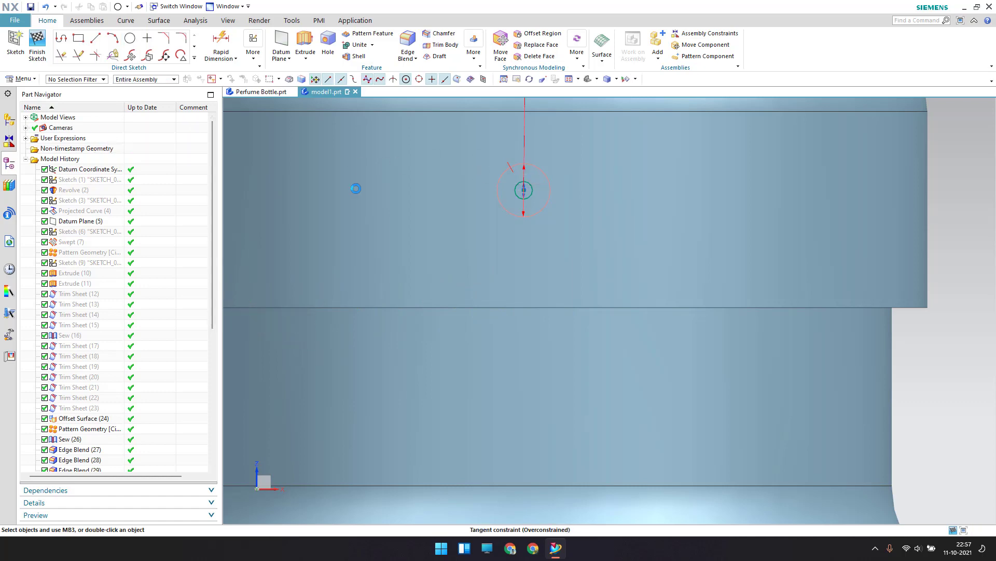
scroll(500, 171, "down", 3)
scroll(531, 192, "up", 5)
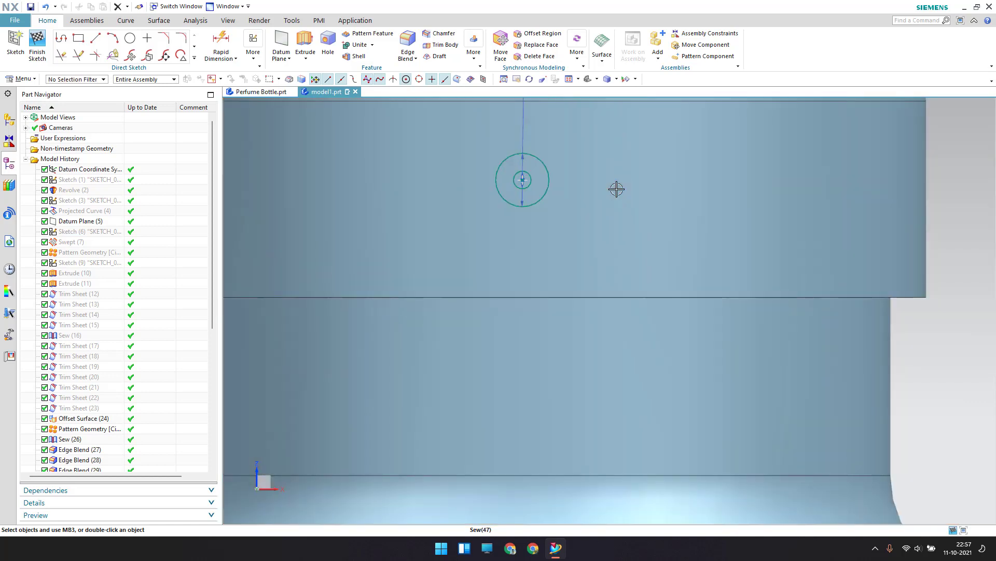
scroll(610, 225, "down", 1)
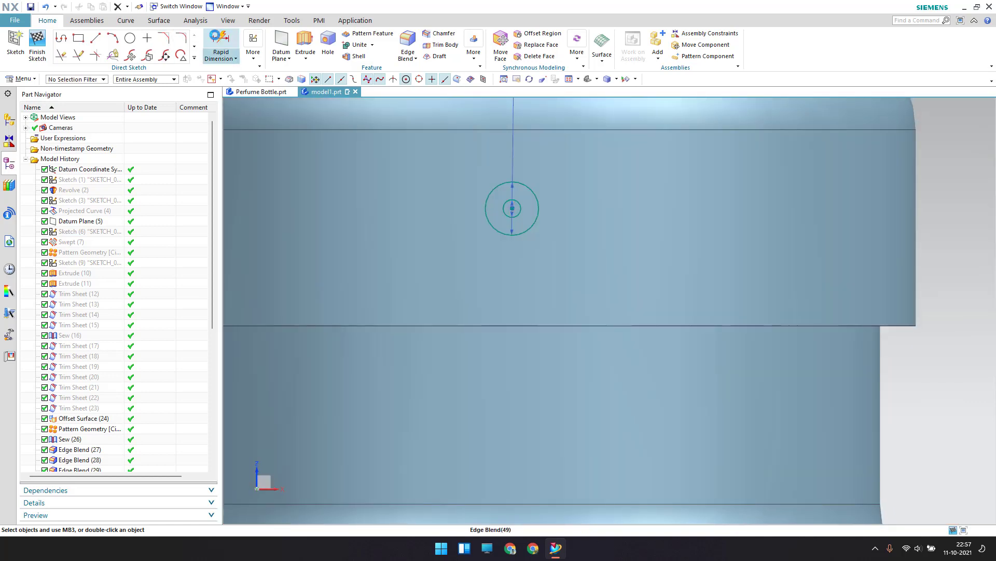
- Dimension the concentric circles' centre 2.5 mm below the horizontal edge under the cap's top blend
left_click(220, 41)
left_click(512, 208)
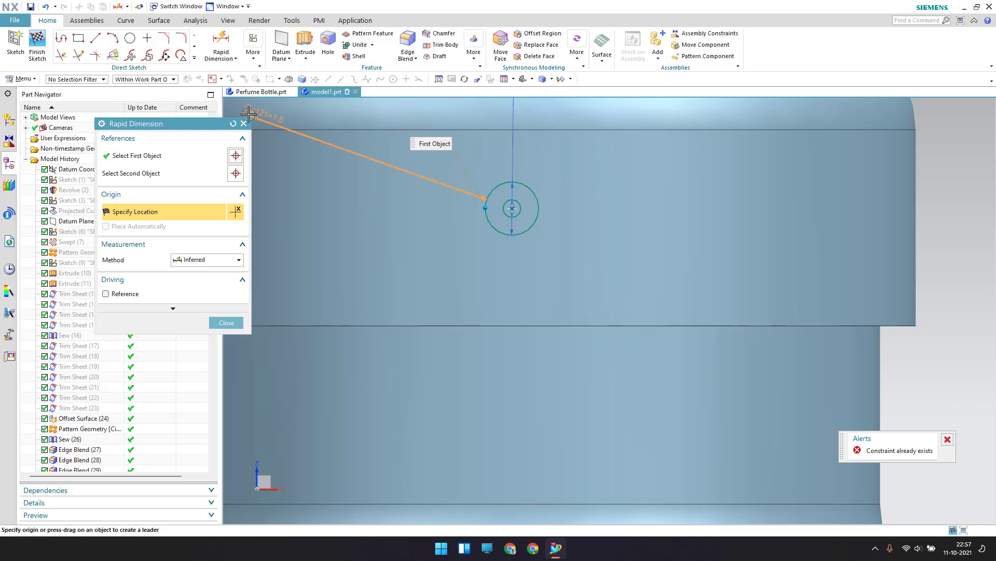
left_click(197, 173)
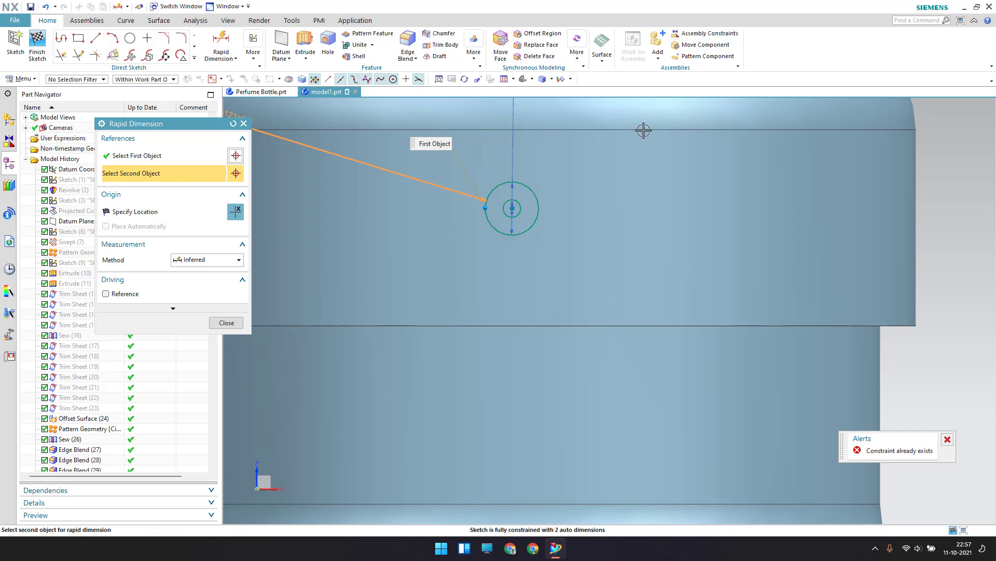
left_click(605, 129)
scroll(616, 188, "up", 4)
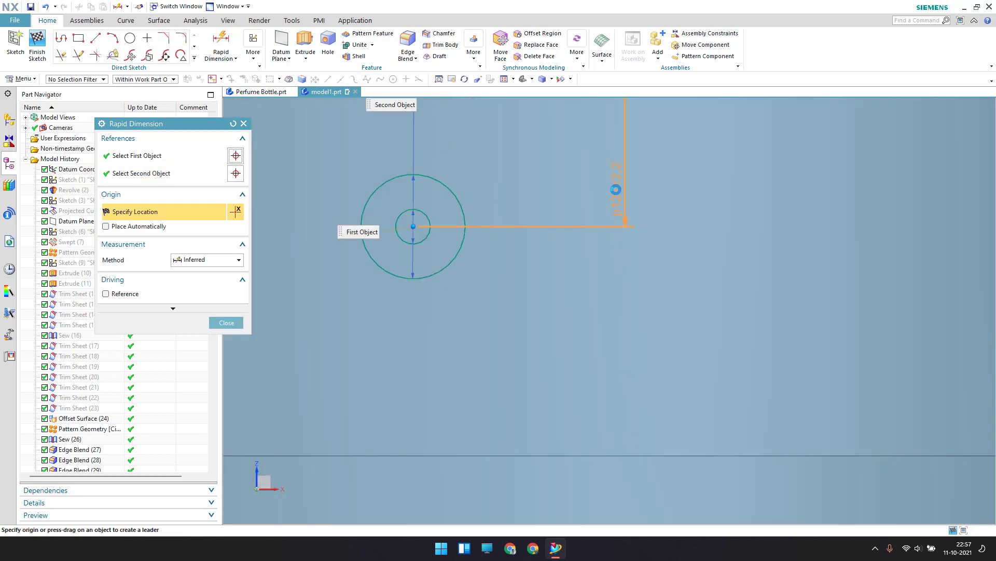
scroll(633, 187, "down", 4)
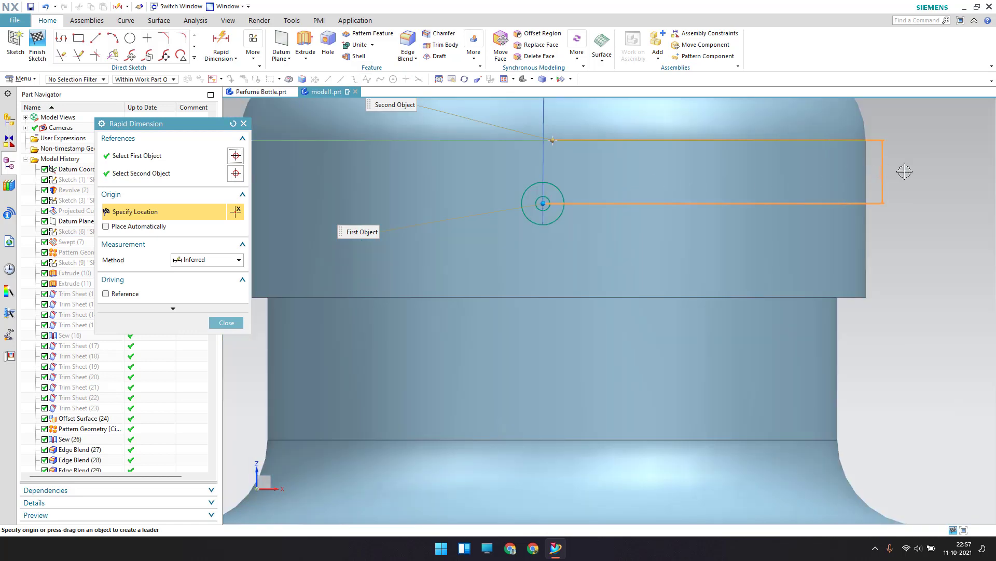
left_click(923, 176)
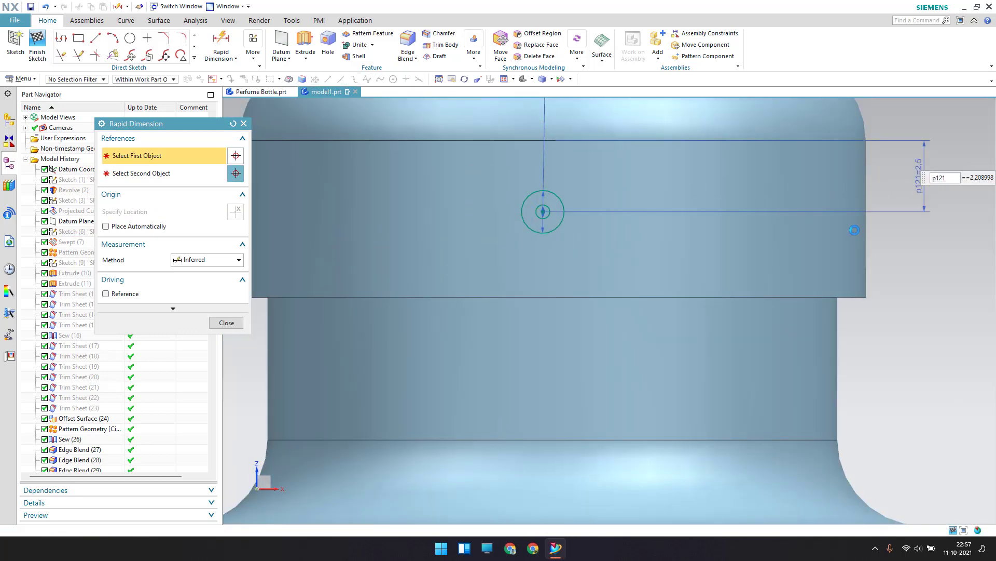
left_click(226, 323)
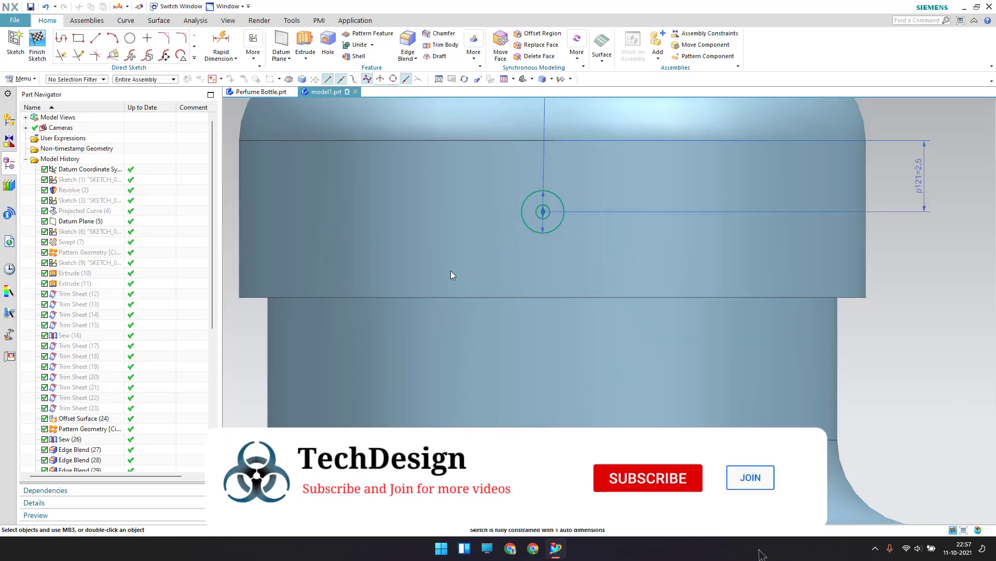
- Constrain the concentric circles' centre onto the sketch's vertical axis with Point on Curve and finish the sketch
scroll(541, 251, "down", 5)
scroll(543, 288, "down", 6)
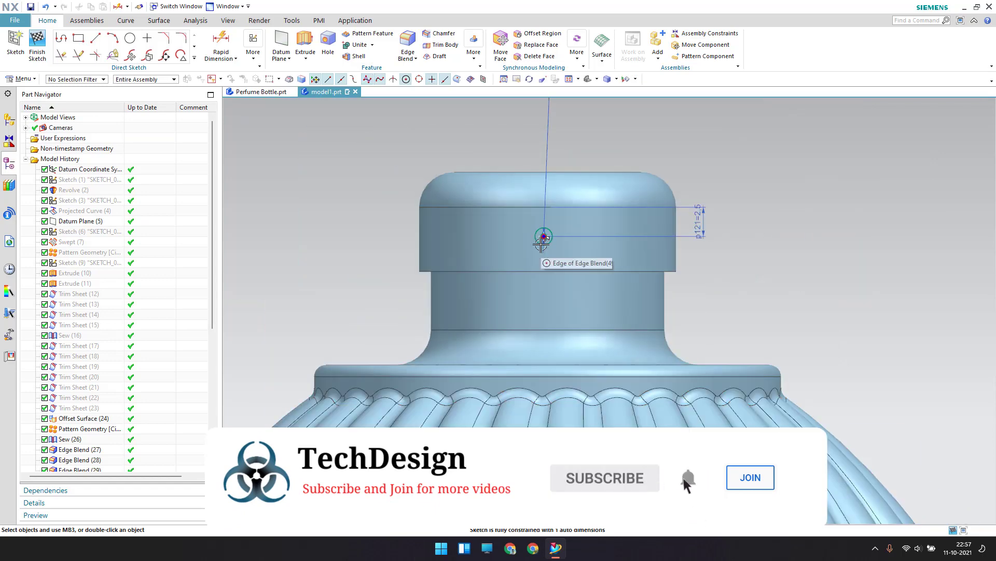
scroll(550, 465, "up", 4)
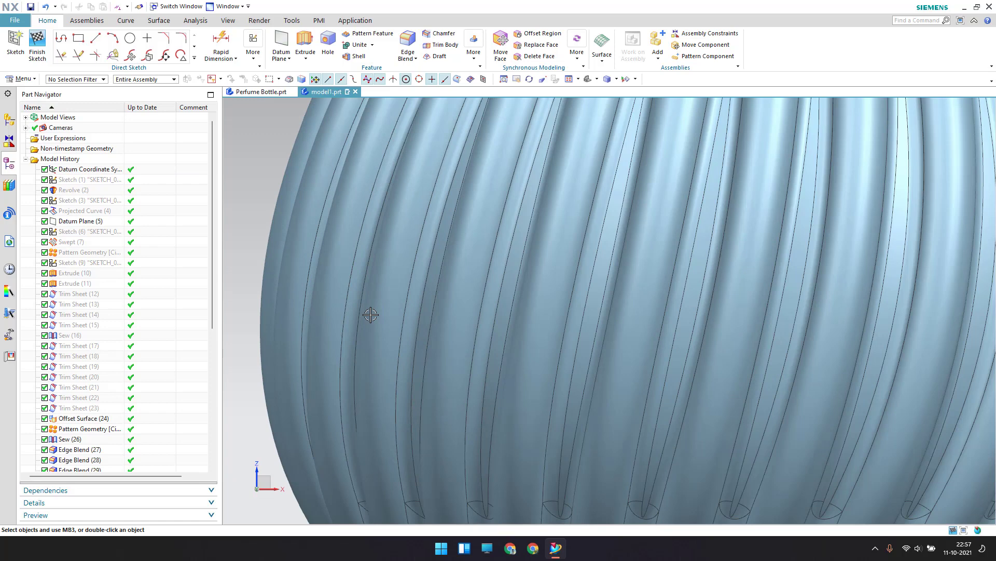
key("c")
scroll(537, 294, "down", 6)
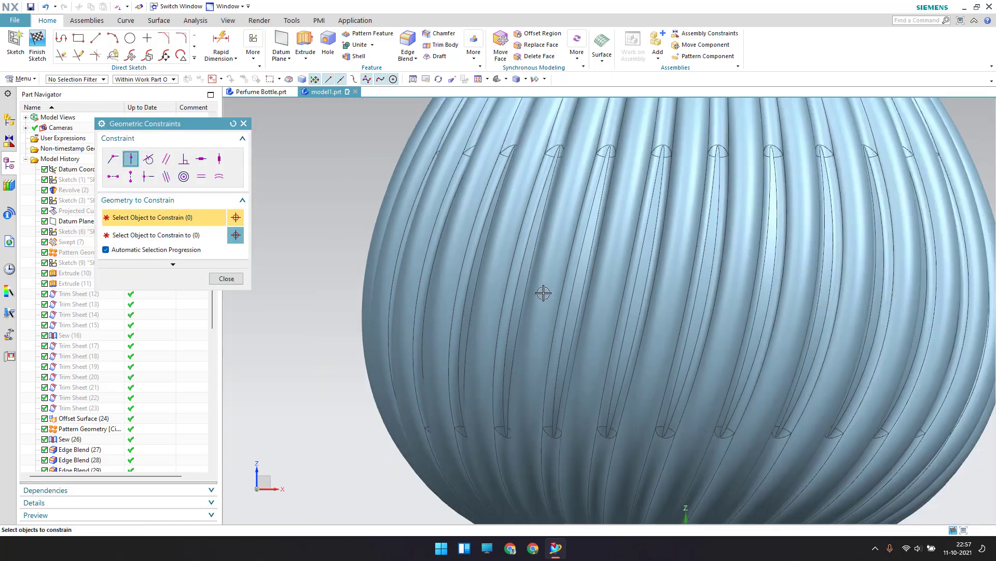
scroll(570, 177, "up", 5)
scroll(570, 177, "up", 3)
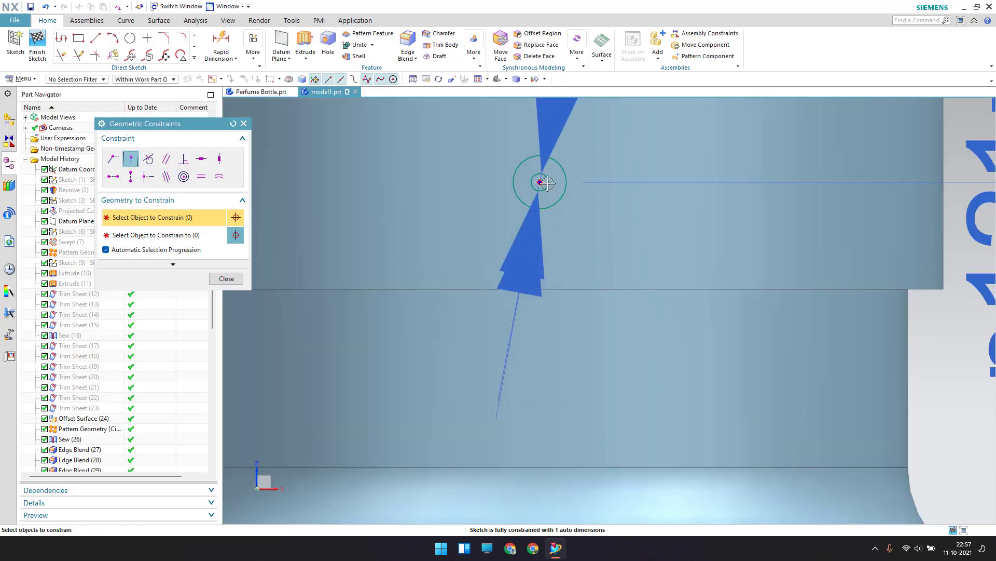
left_click(543, 180)
scroll(574, 179, "down", 6)
scroll(574, 181, "down", 4)
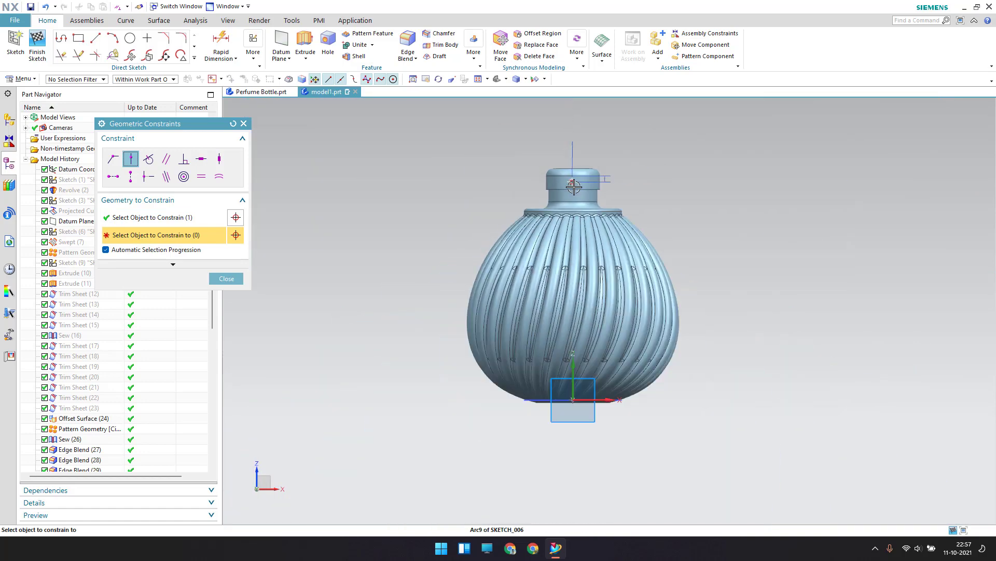
scroll(583, 253, "up", 5)
left_click(593, 258)
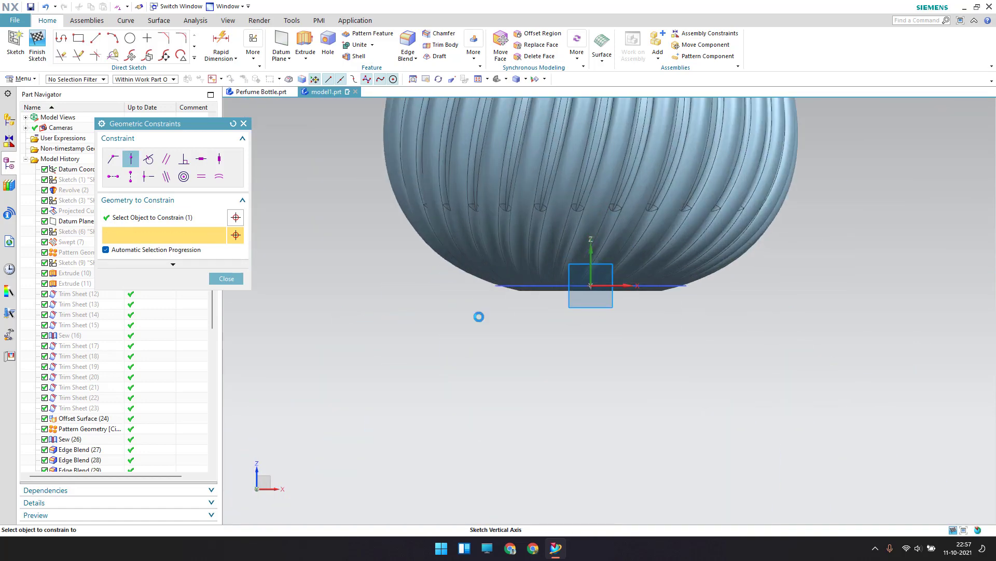
left_click(226, 279)
scroll(585, 295, "down", 4)
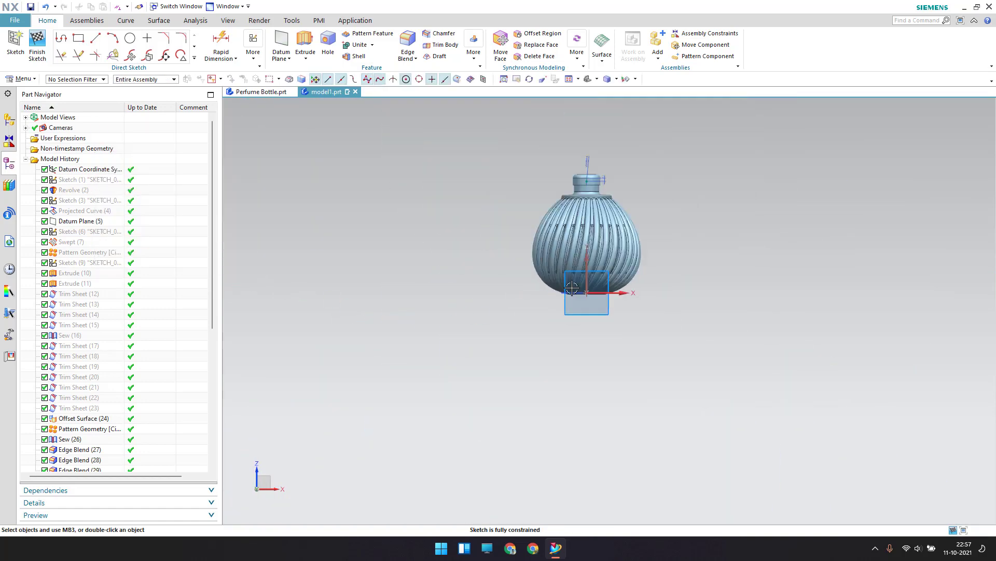
middle_click_drag(512, 287, 503, 306)
scroll(591, 193, "up", 7)
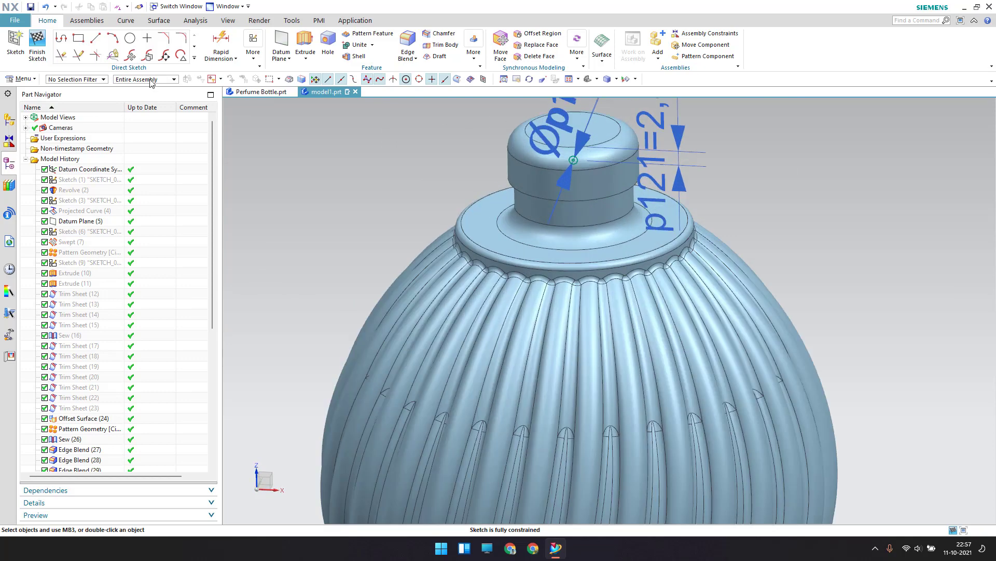
left_click(37, 37)
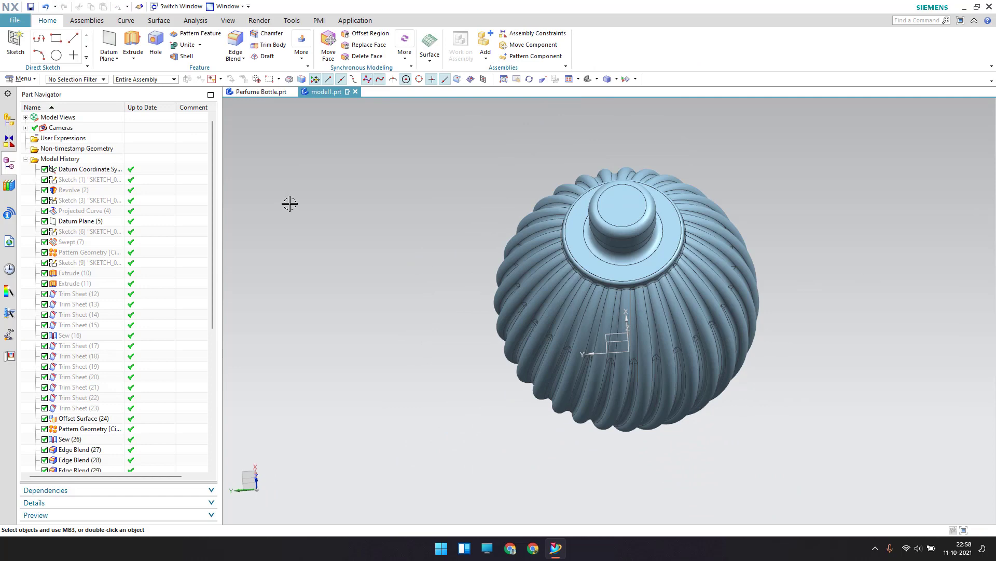
- Set the display to Static Wireframe and bring the sketched circles inside the cap into view
middle_click_drag(550, 265, 508, 272)
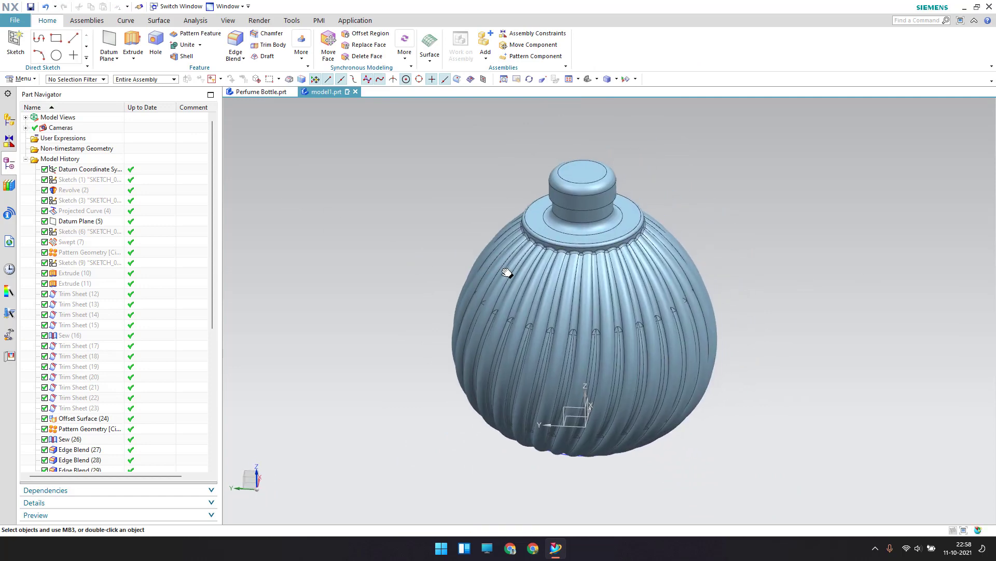
left_click(617, 79)
left_click(630, 142)
scroll(584, 187, "down", 5)
scroll(583, 187, "down", 5)
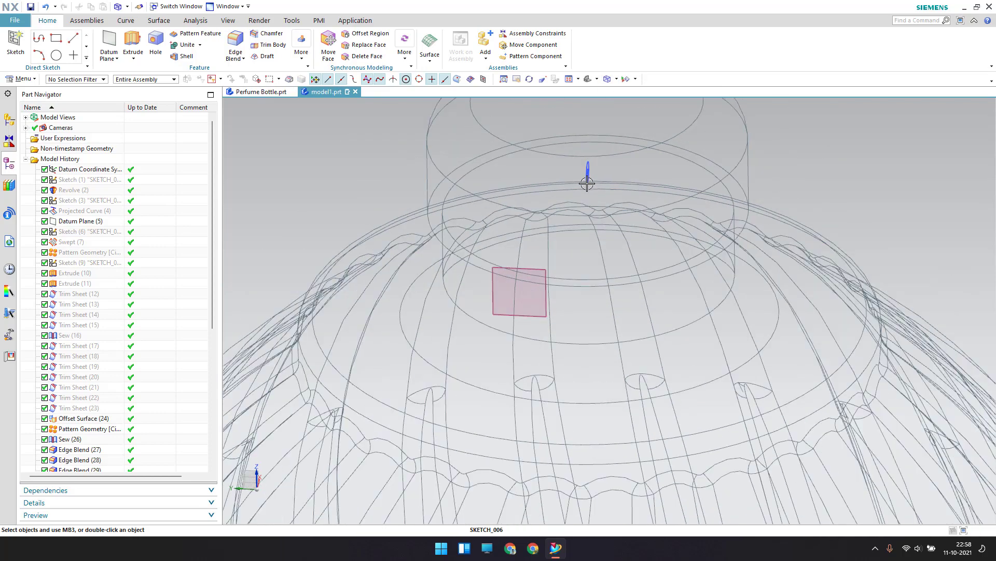
- Extrude the outer circle as a solid from 9 mm to 94.5 mm with Subtract, cutting a round recess in the cap's side
mouse_move(583, 186)
middle_mouse_down()
mouse_move(598, 176)
mouse_move(593, 190)
middle_mouse_up()
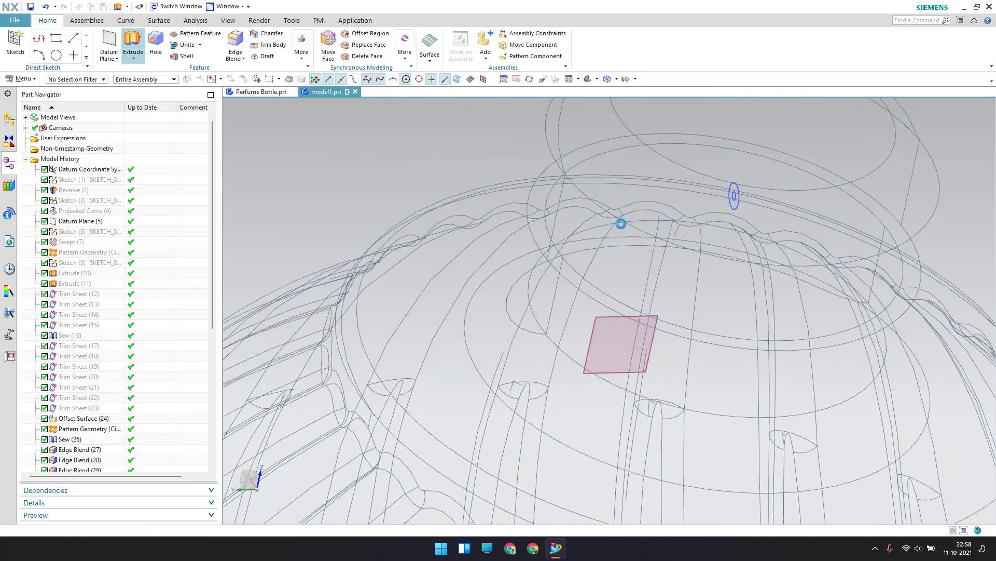
key("x")
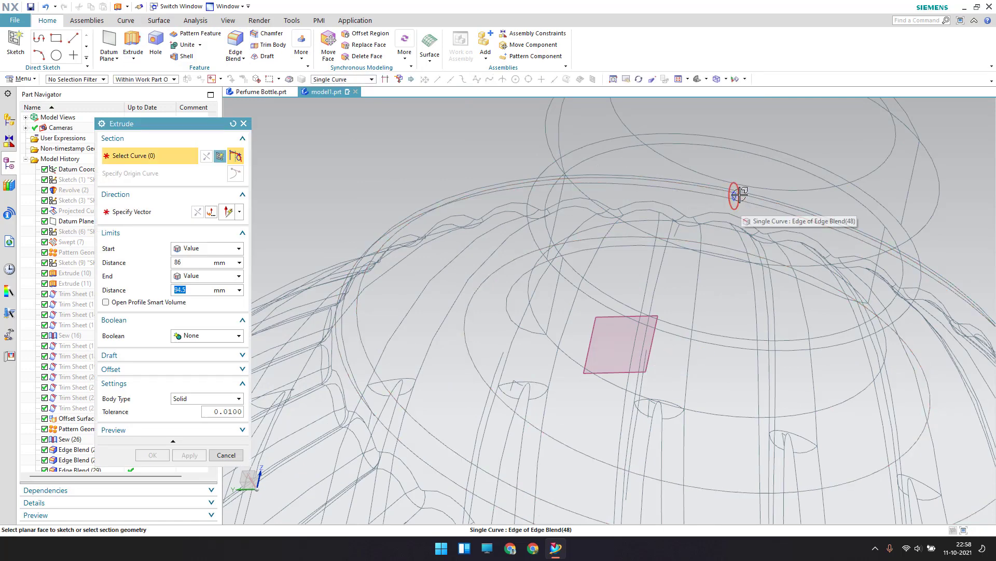
left_click(739, 194)
scroll(722, 244, "up", 3)
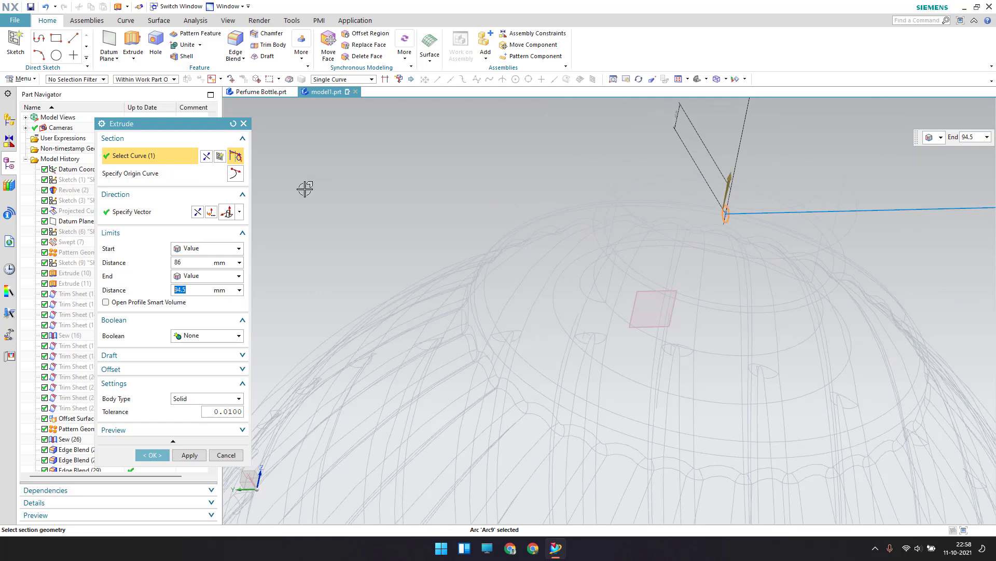
left_click(192, 264)
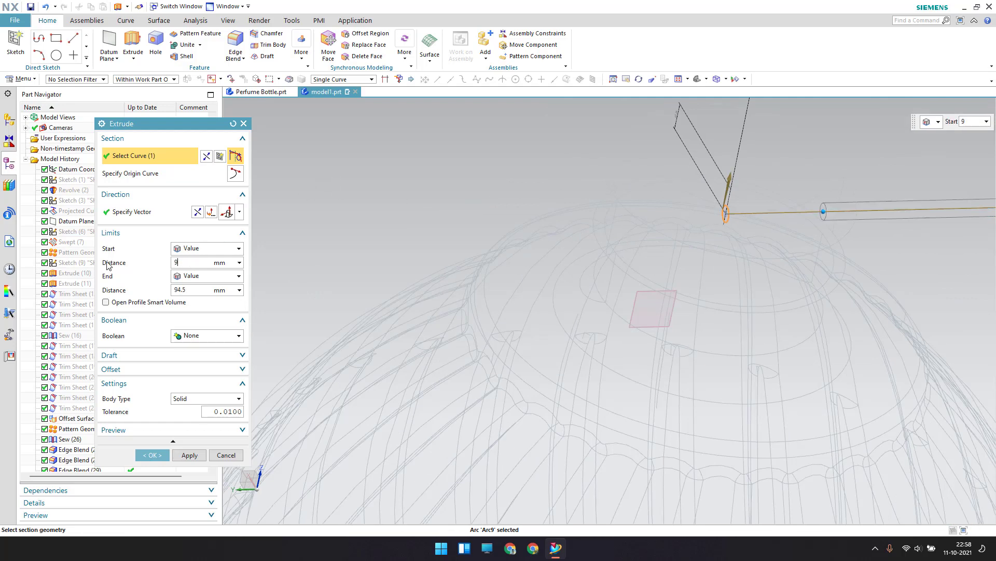
key("Return")
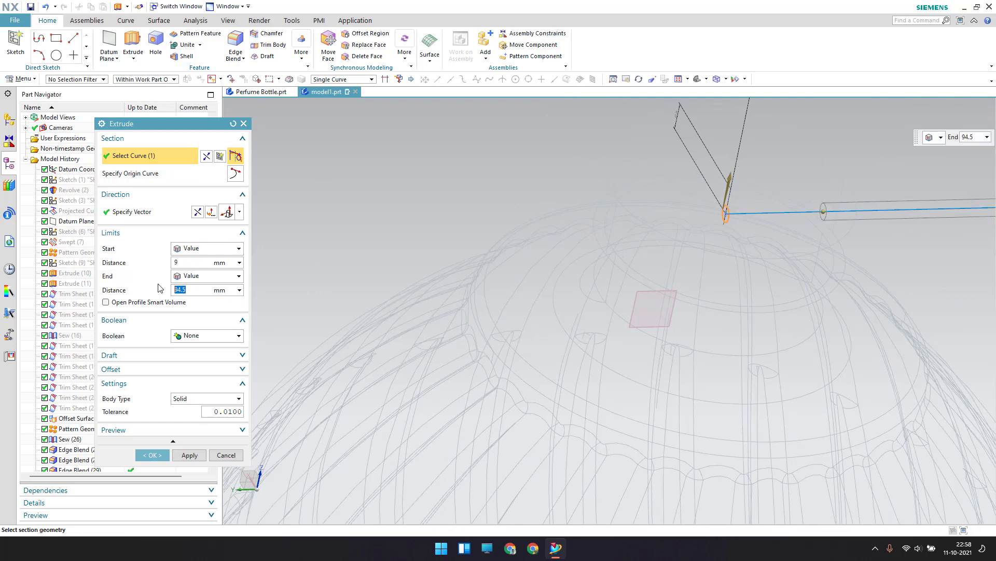
left_click(194, 401)
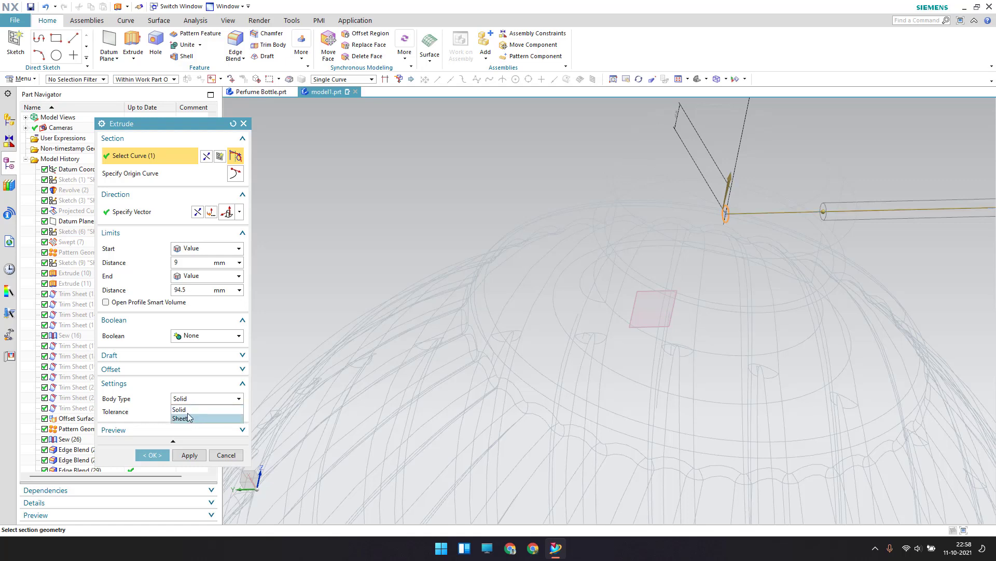
left_click(189, 412)
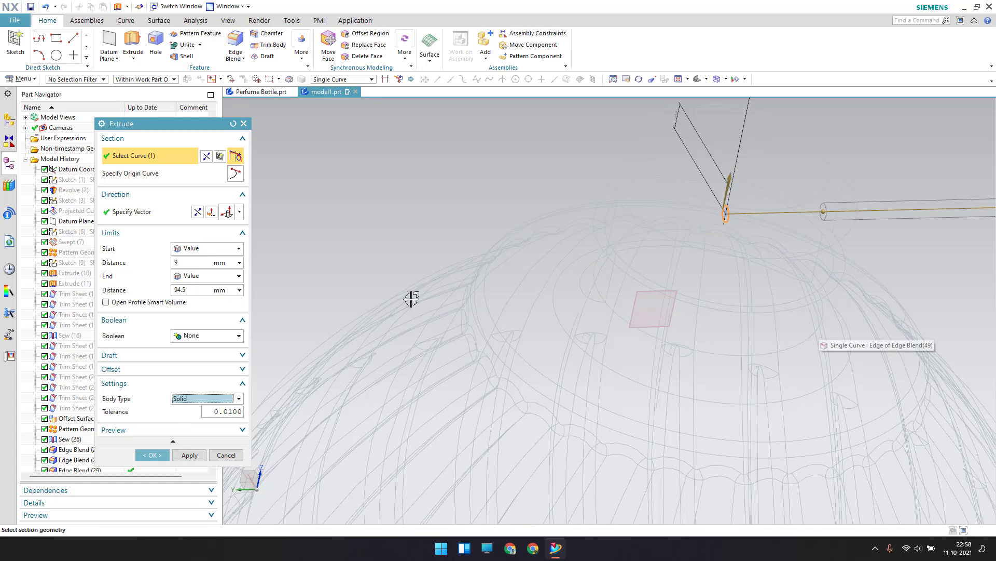
left_click(195, 336)
left_click(197, 371)
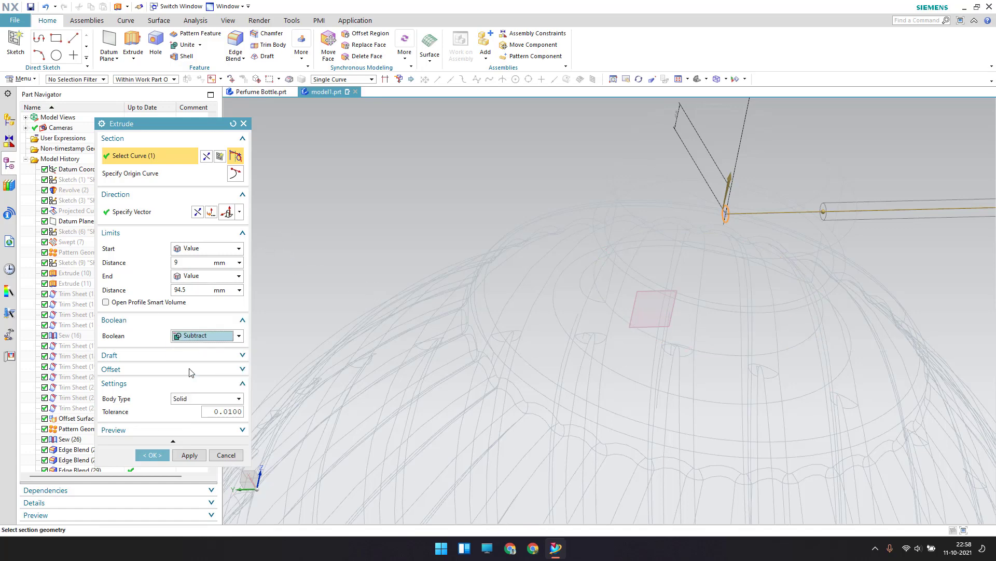
left_click(155, 472)
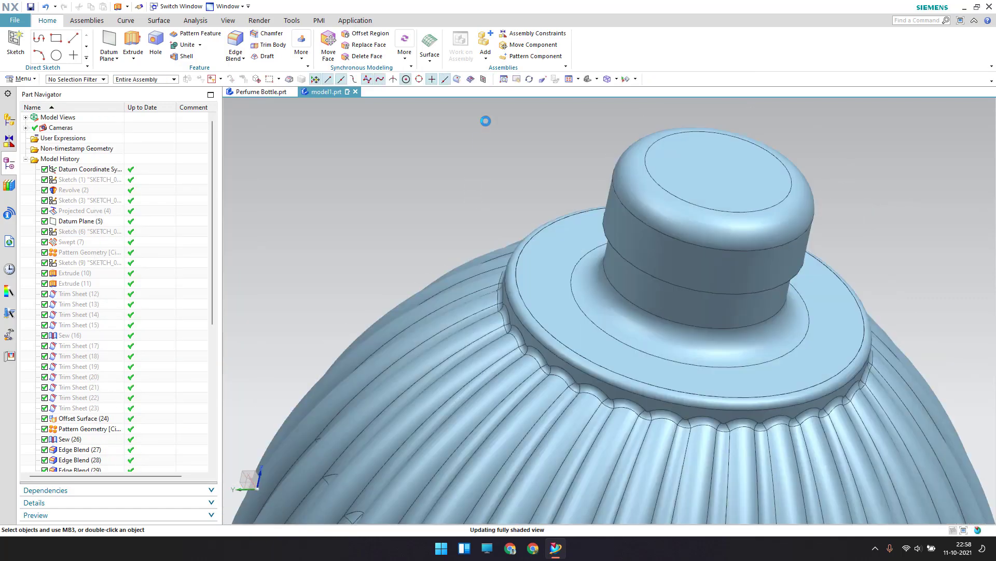
- In Static Wireframe display, set up a Subtract extrusion of the small inner circle with a start distance of 8.2 mm
mouse_move(667, 233)
middle_mouse_down()
mouse_move(625, 213)
mouse_move(603, 222)
middle_mouse_up()
scroll(602, 222, "up", 1)
scroll(438, 177, "down", 4)
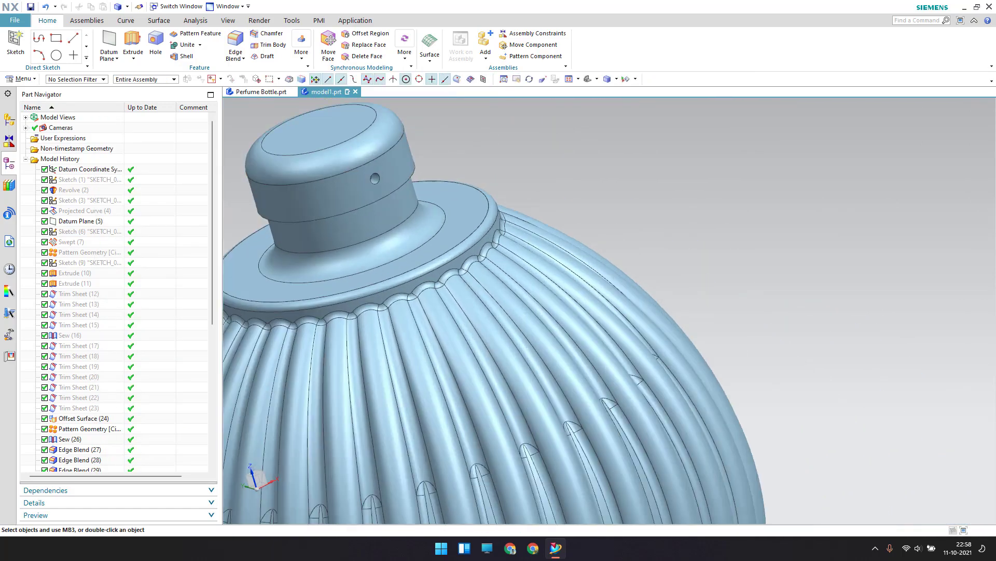
middle_click_drag(646, 200, 813, 200, "shift")
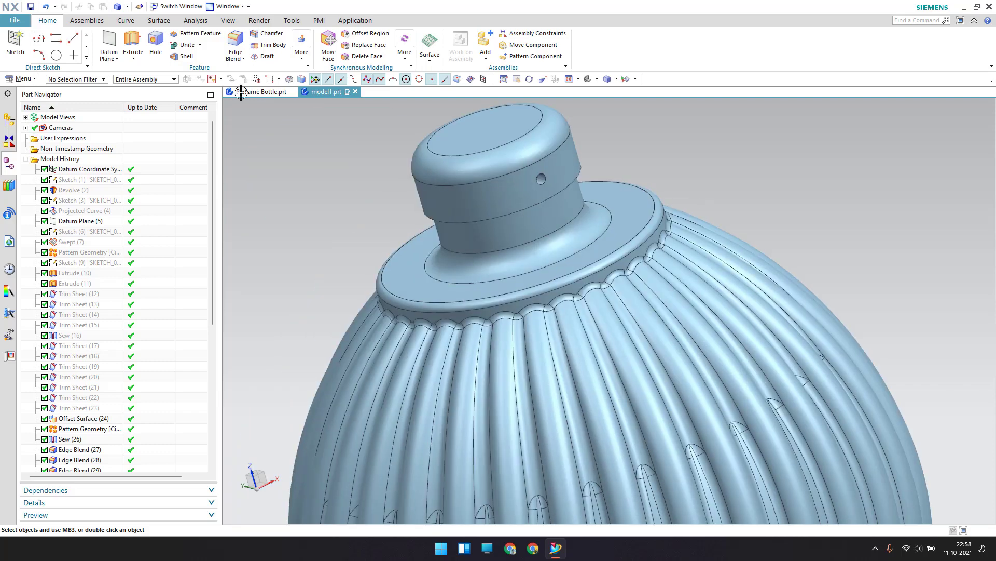
left_click(132, 44)
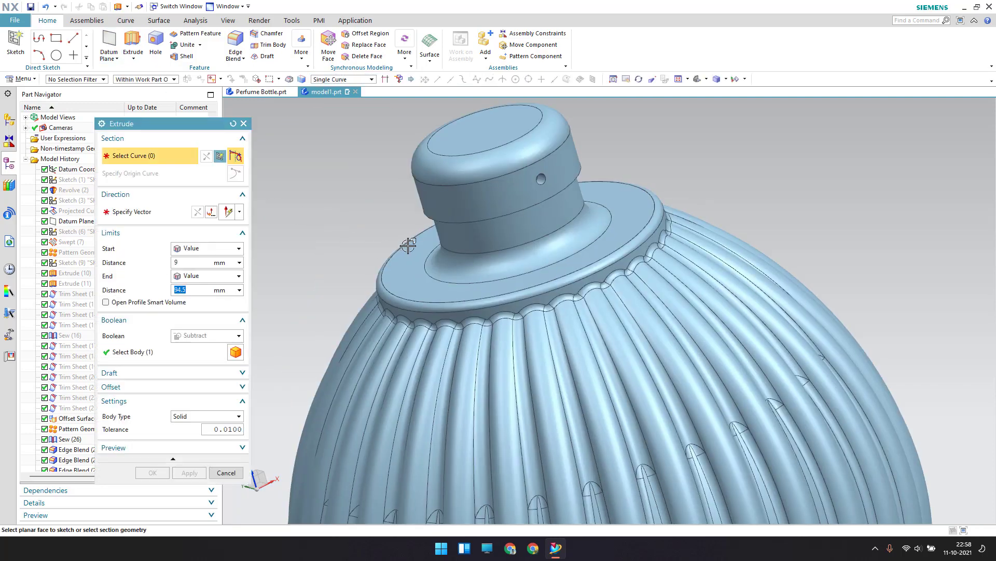
left_click(725, 78)
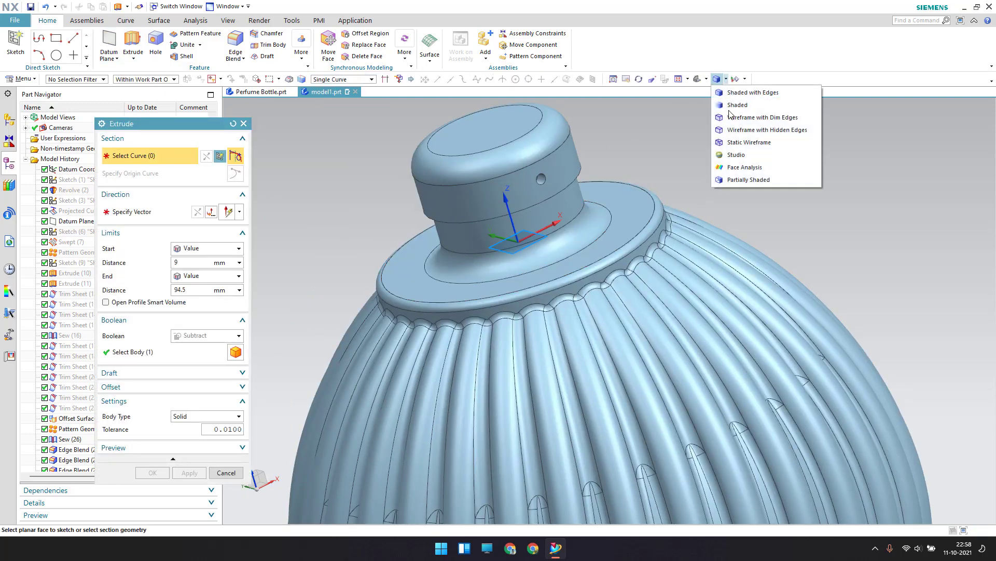
left_click(741, 140)
scroll(496, 169, "up", 6)
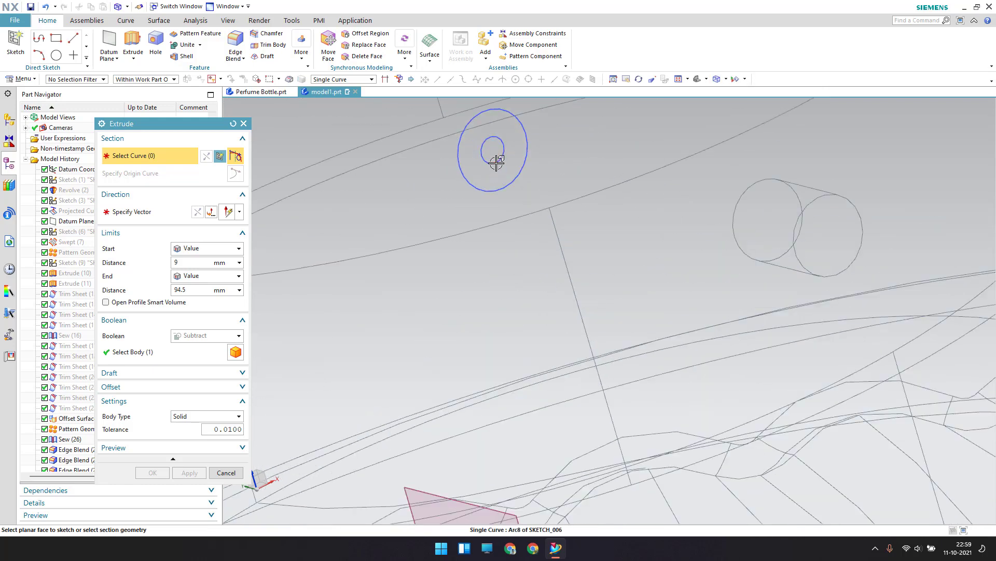
left_click(497, 162)
scroll(574, 196, "down", 5)
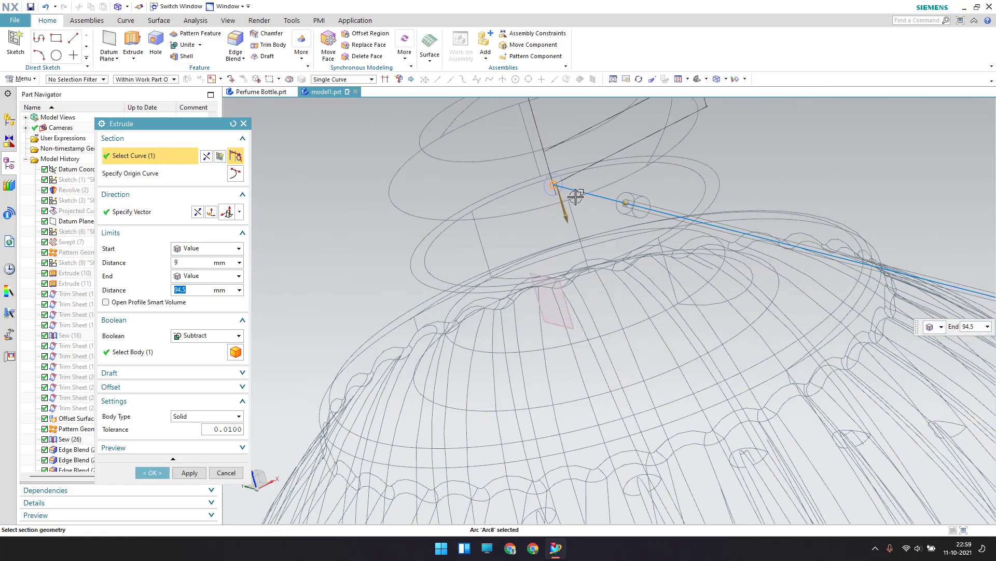
left_click(188, 262)
type("8.2")
key("Return")
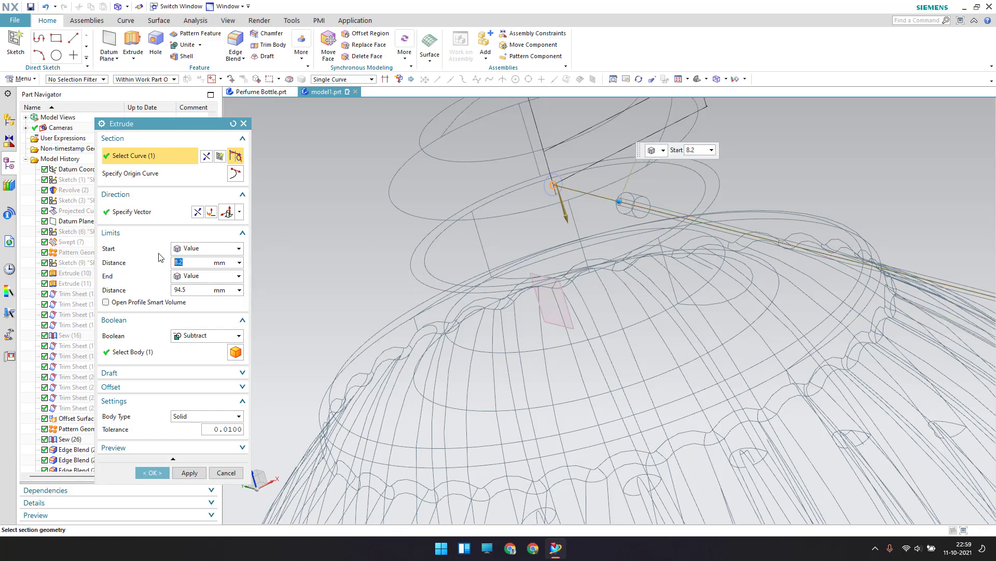